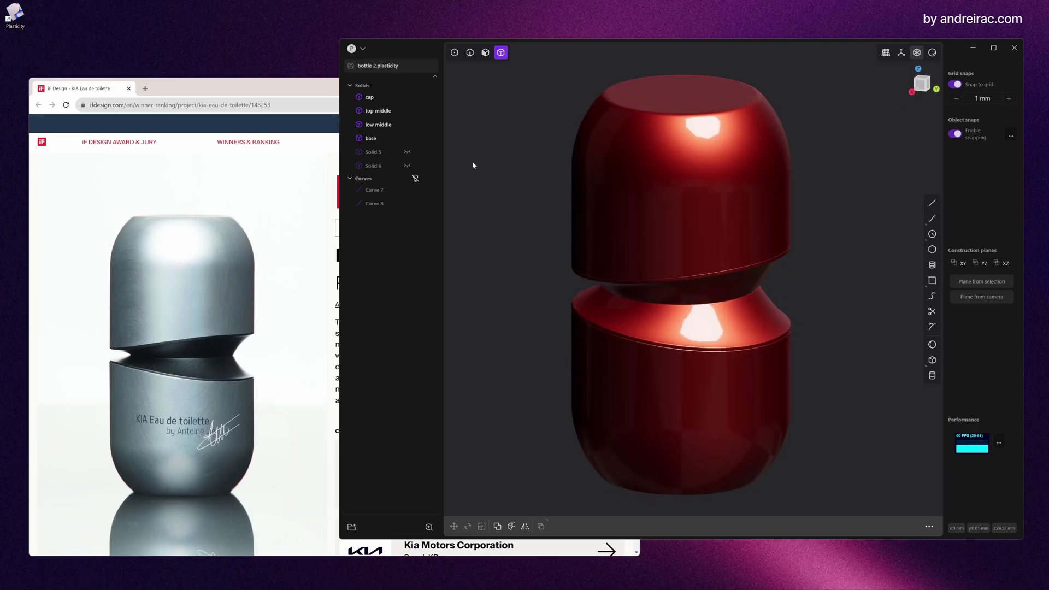
Step: Look at the KIA Eau de toilette reference page in the browser and switch back to Plasticity with its window maximized
{"action": "left_click", "coordinate": [293, 95]}
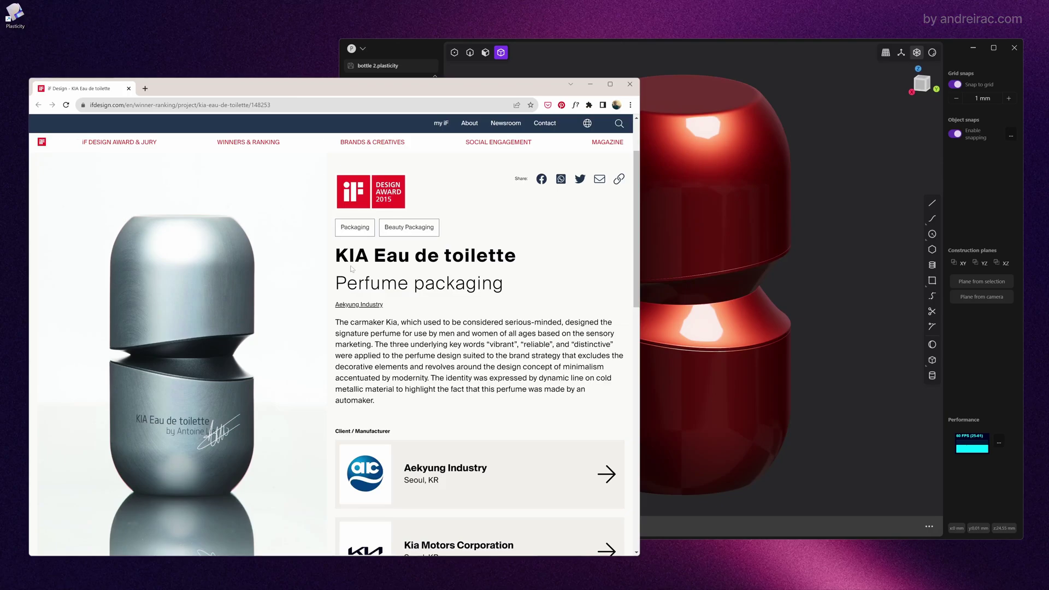
{"action": "left_click", "coordinate": [812, 146]}
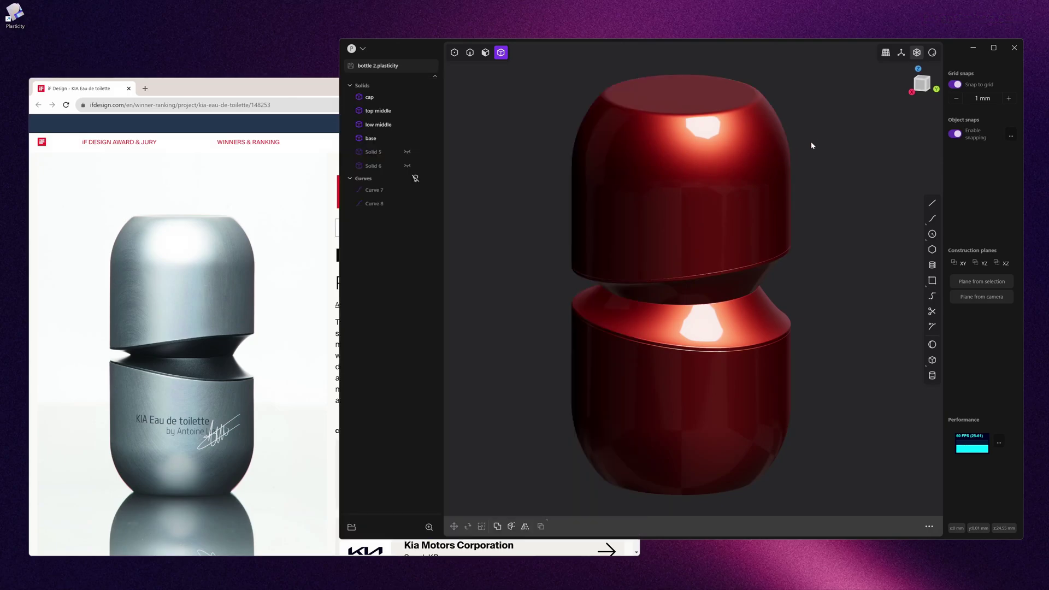
{"action": "left_click", "coordinate": [988, 50]}
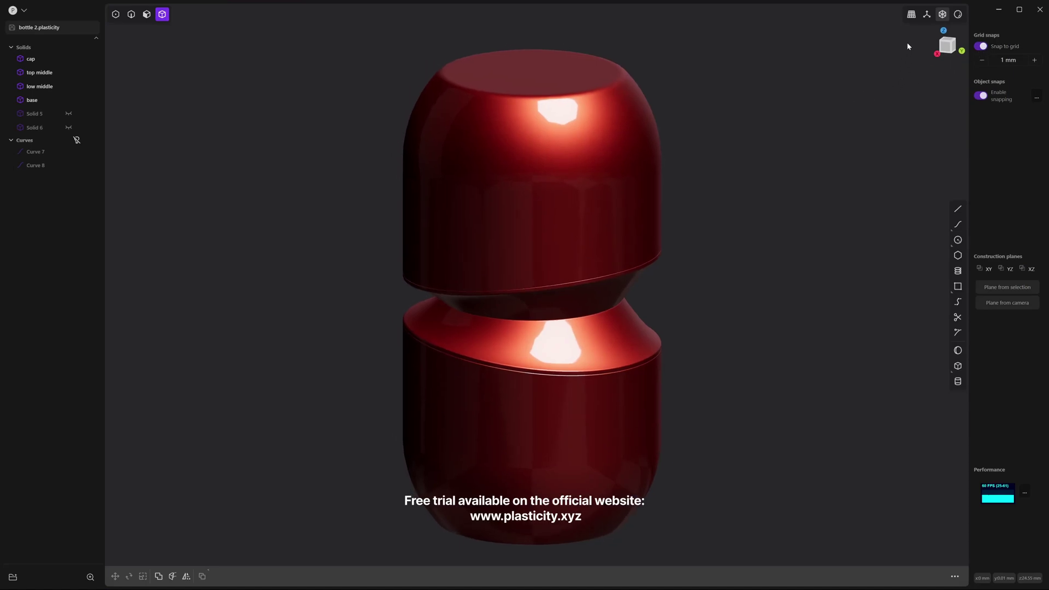
Step: Show the viewport overlays and the edge lines on the red bottle model
{"action": "left_click", "coordinate": [929, 15]}
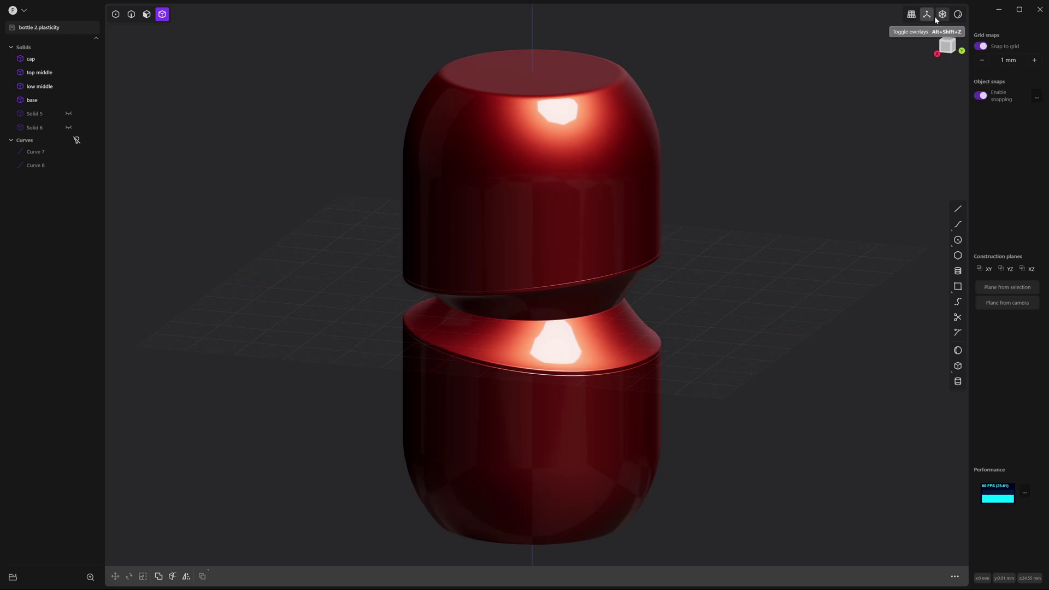
{"action": "left_click", "coordinate": [943, 14]}
{"action": "left_click", "coordinate": [911, 109]}
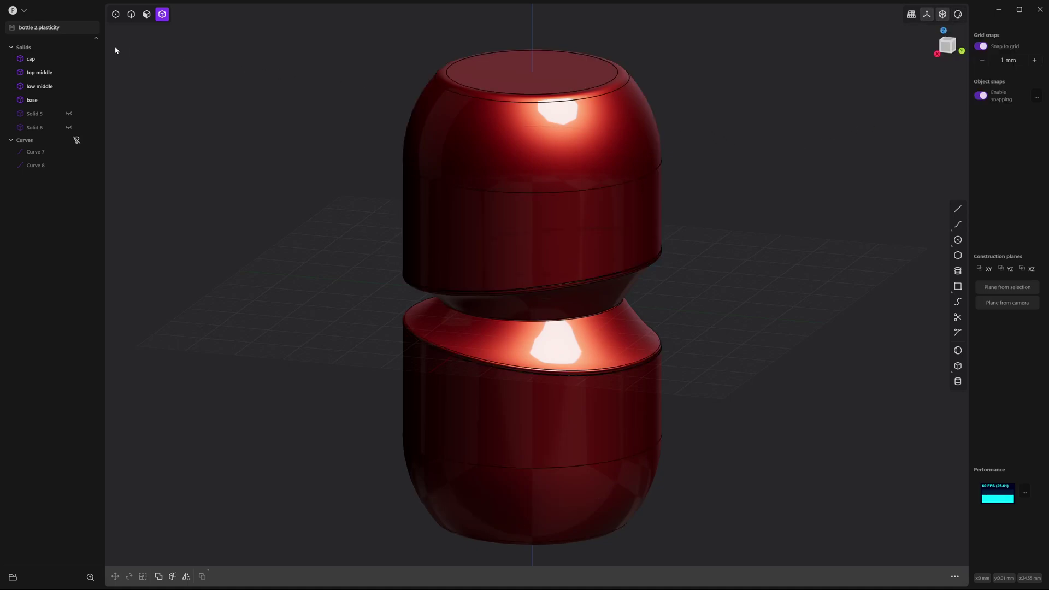
Step: Create a new scene, clearing the finished bottle model
{"action": "left_click", "coordinate": [24, 10]}
{"action": "left_click", "coordinate": [41, 21]}
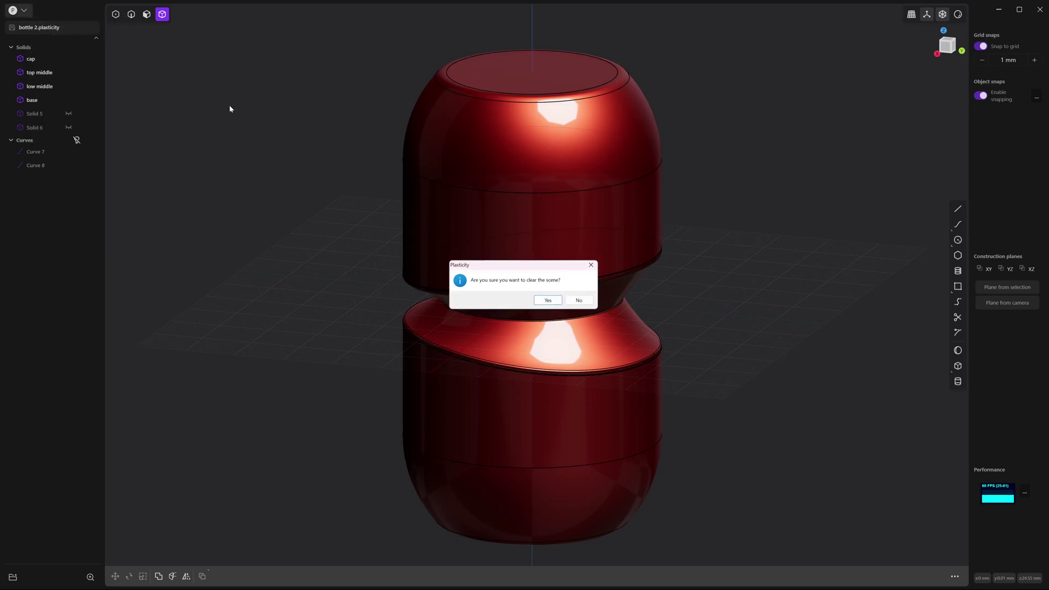
{"action": "left_click", "coordinate": [541, 300]}
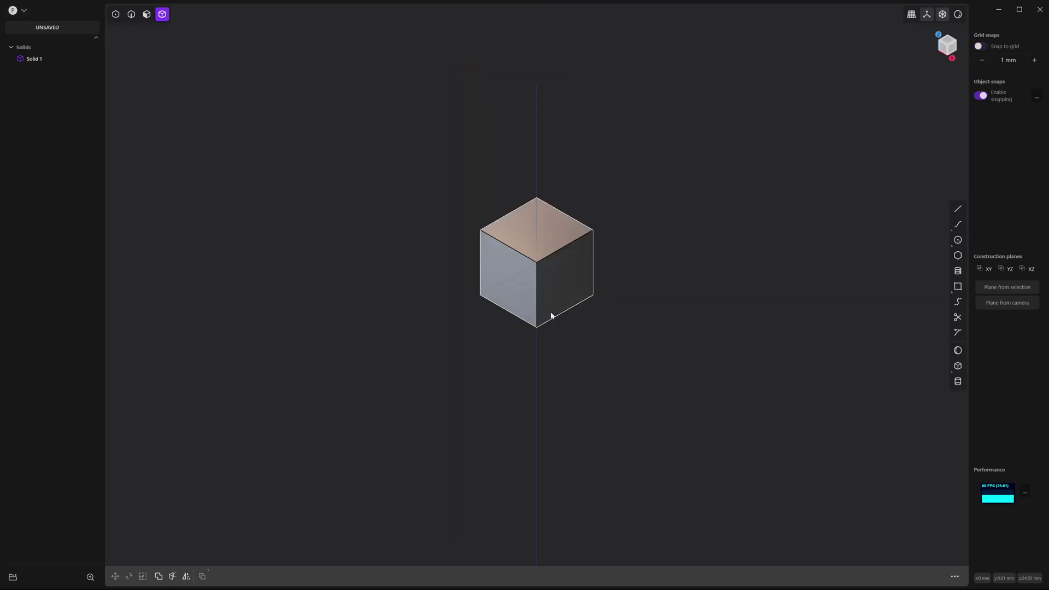
Step: Save the new scene as "perfume bottle kia.plasticity"
{"action": "key", "text": "ctrl+s"}
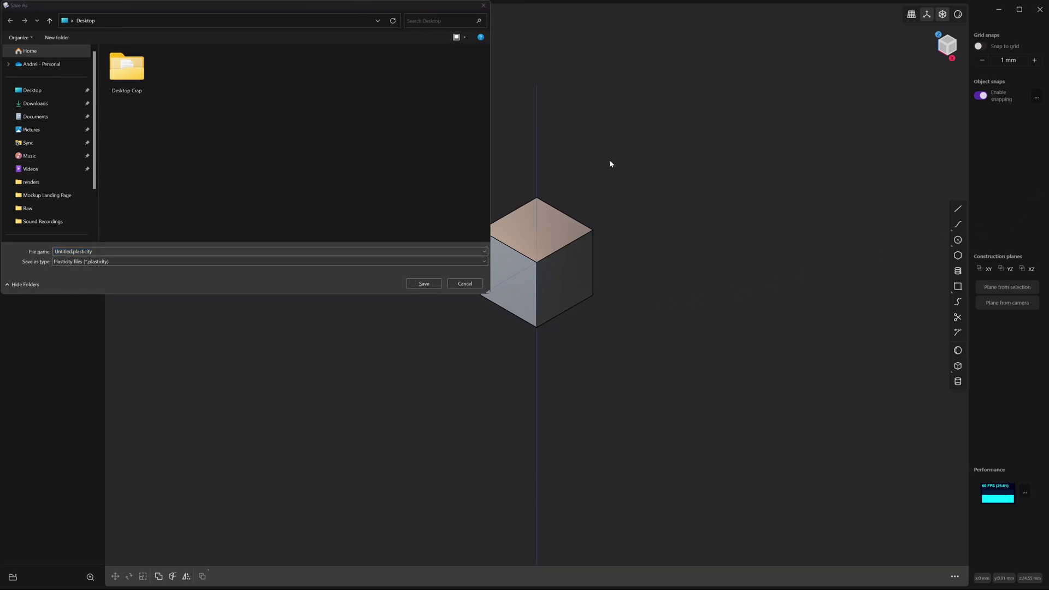
{"action": "double_click", "coordinate": [71, 252]}
{"action": "type", "text": "Perfume Bottle KIA"}
{"action": "left_click", "coordinate": [419, 288]}
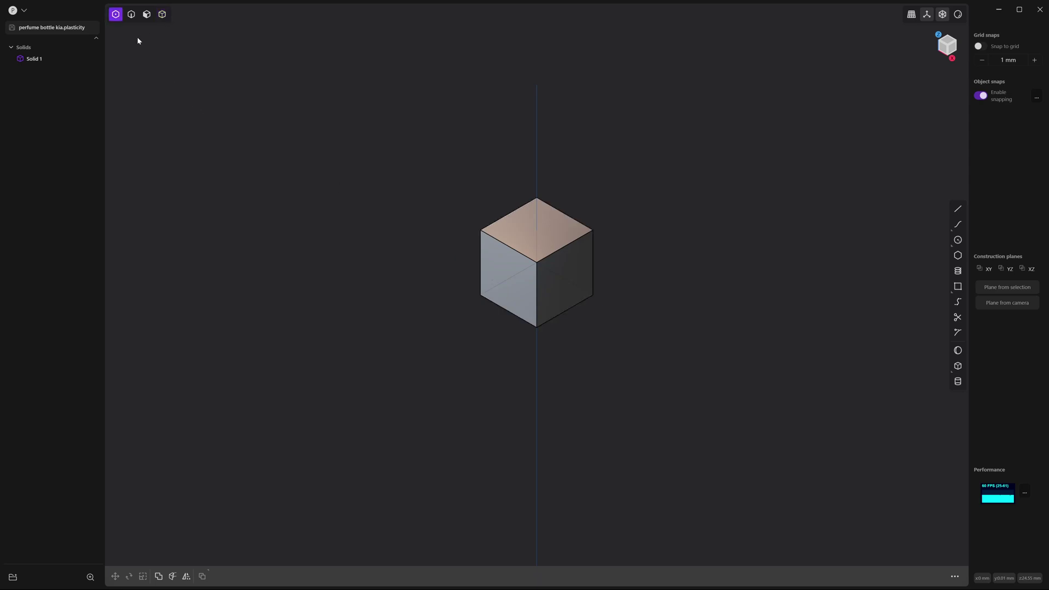
Step: Delete the default cube from the scene
{"action": "key", "text": "4"}
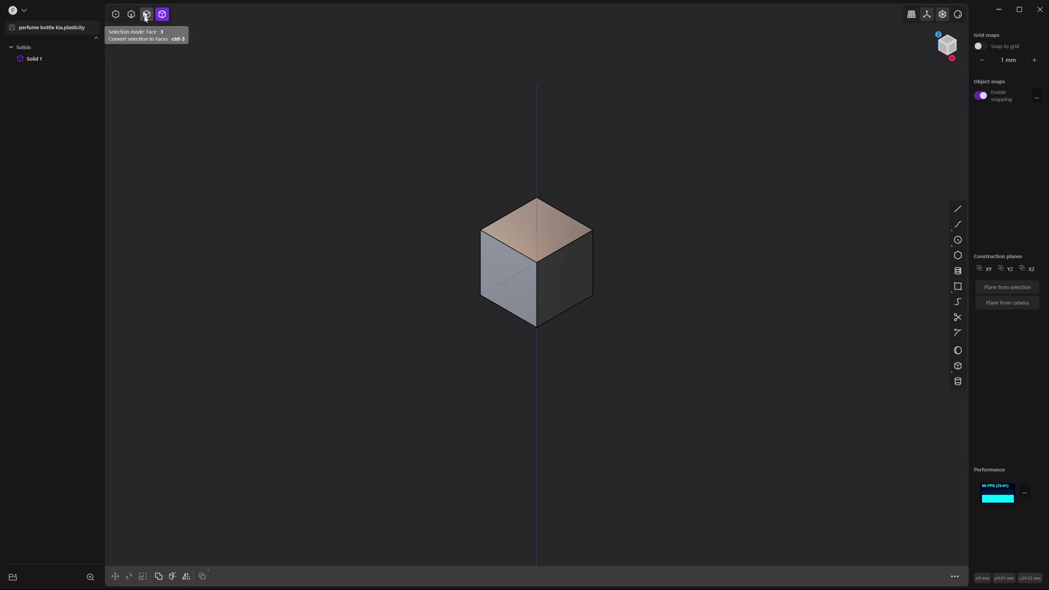
{"action": "left_click", "coordinate": [506, 233]}
{"action": "key", "text": "Delete"}
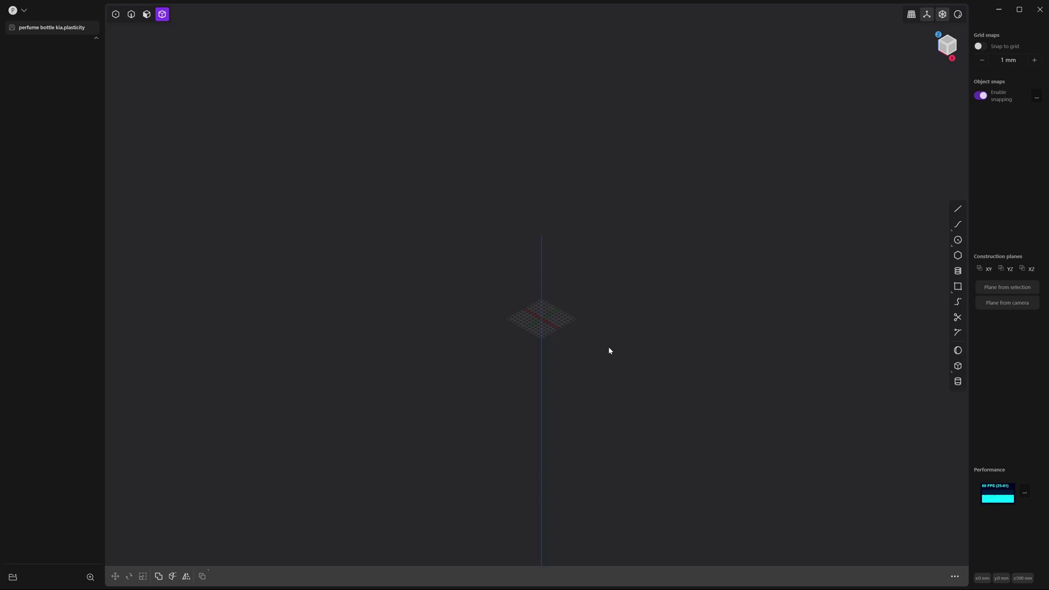
{"action": "scroll", "coordinate": [538, 323], "scroll_direction": "up", "scroll_amount": 5}
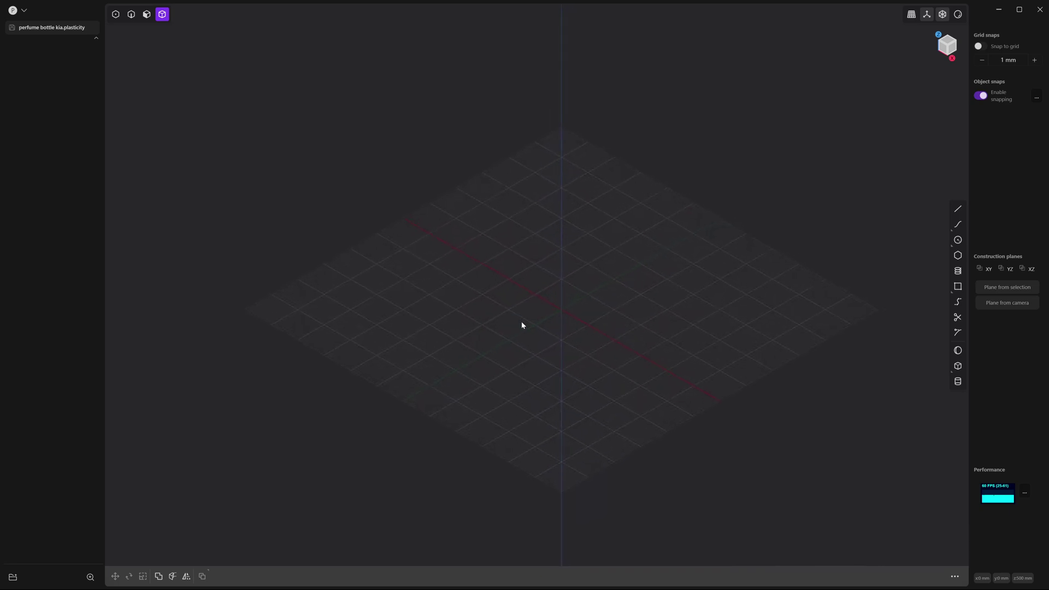
Step: Check the grid and units preferences and select the Plasticity default navigation preset
{"action": "left_click", "coordinate": [19, 10]}
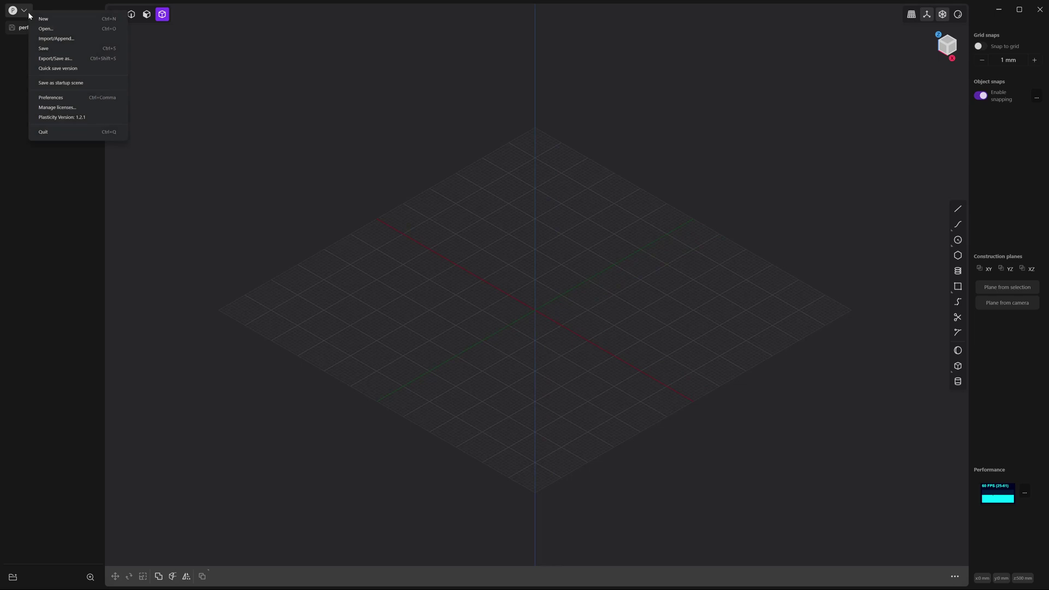
{"action": "left_click", "coordinate": [60, 97]}
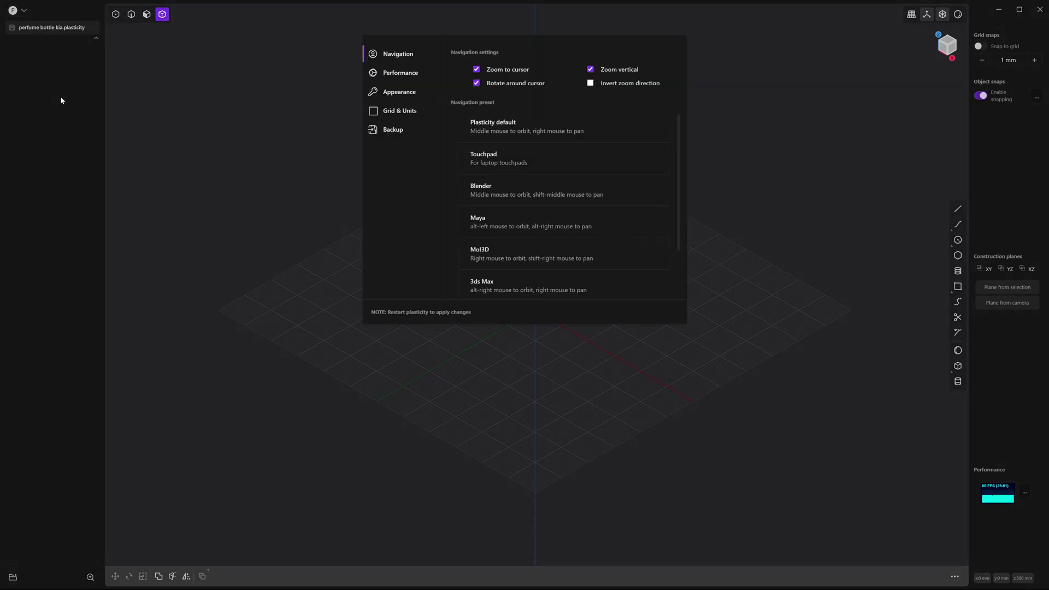
{"action": "left_click", "coordinate": [399, 110]}
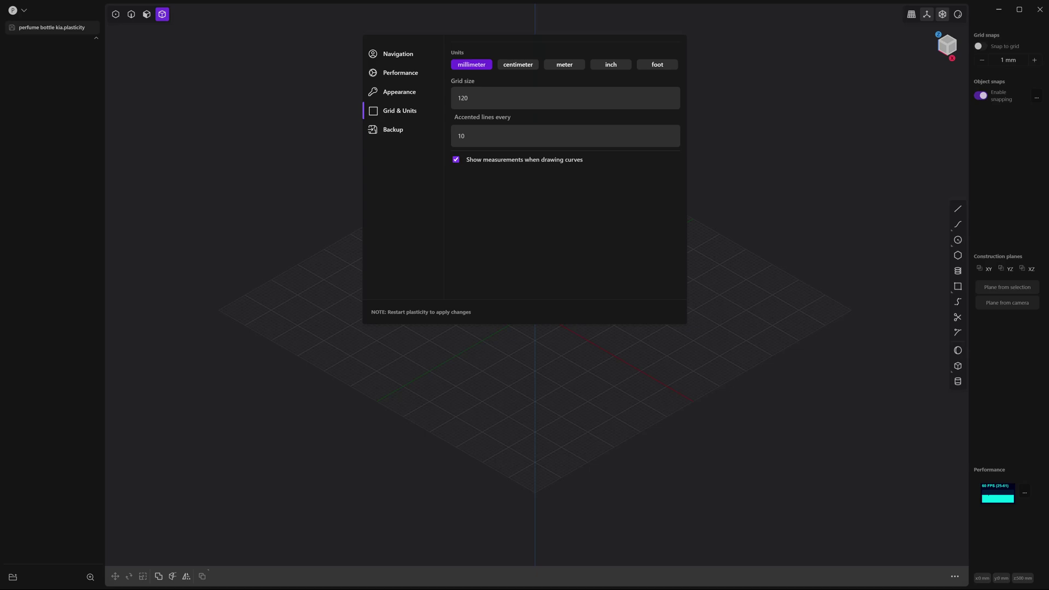
{"action": "left_click", "coordinate": [398, 55]}
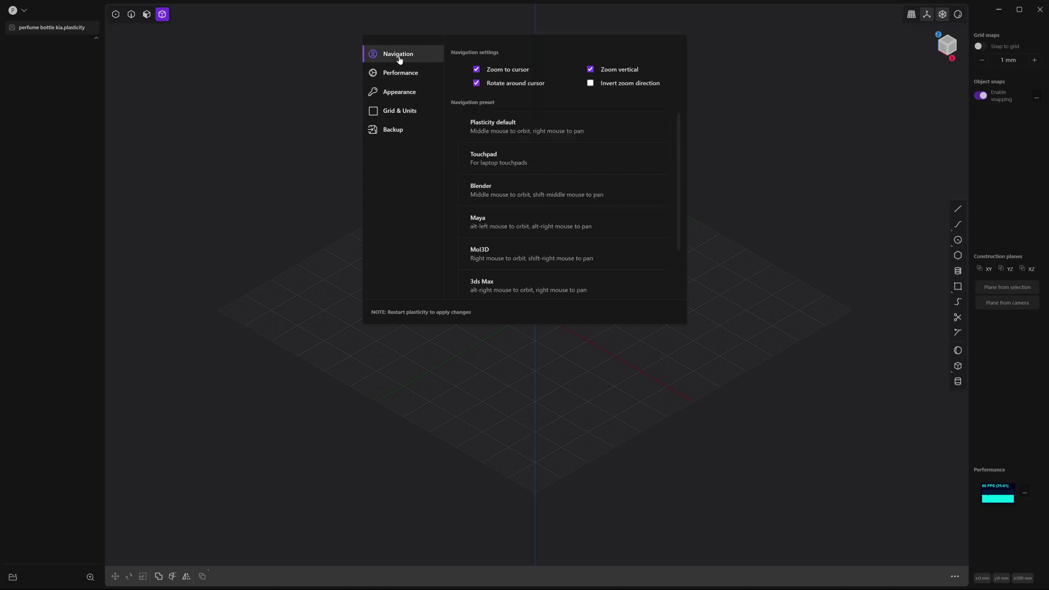
{"action": "left_click", "coordinate": [474, 124]}
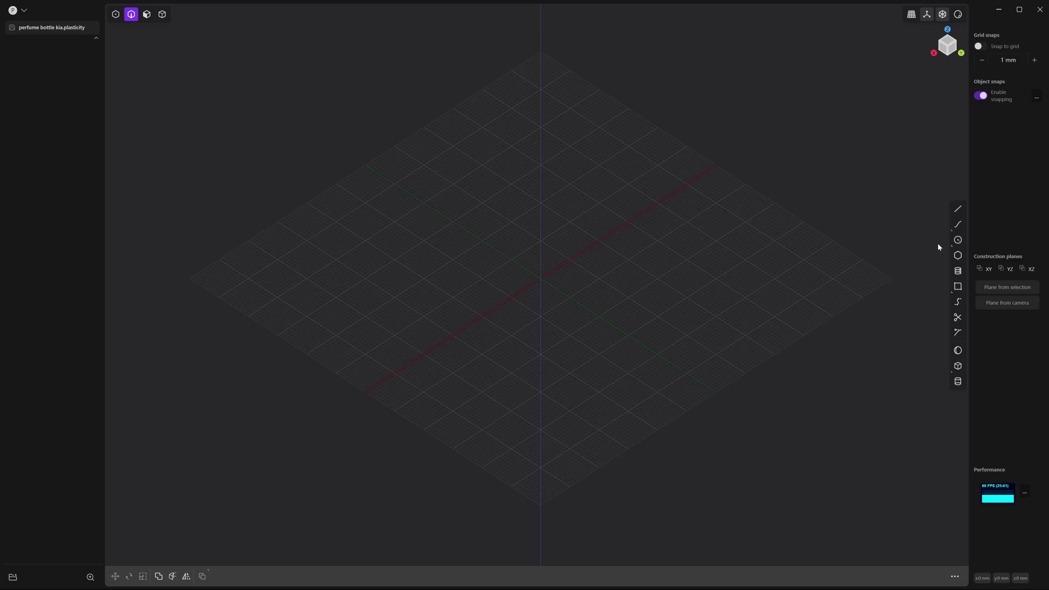
Step: Draw a circle 50 mm in diameter on the XY plane, centred on the origin
{"action": "left_click", "coordinate": [958, 240]}
{"action": "left_click", "coordinate": [542, 279]}
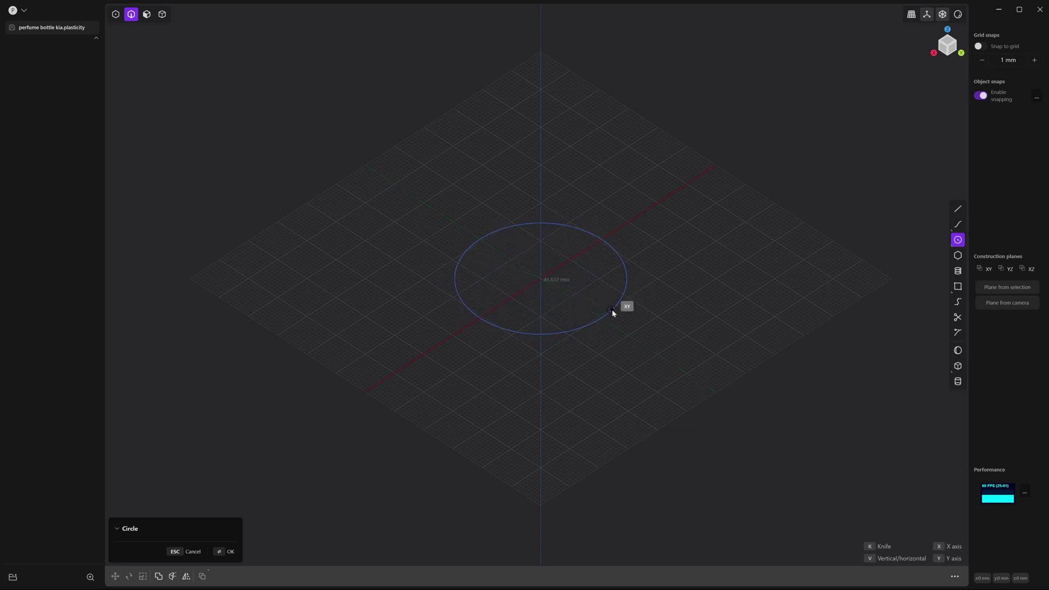
{"action": "key", "text": "Tab"}
{"action": "type", "text": "50"}
{"action": "key", "text": "Return"}
{"action": "left_click", "coordinate": [602, 320]}
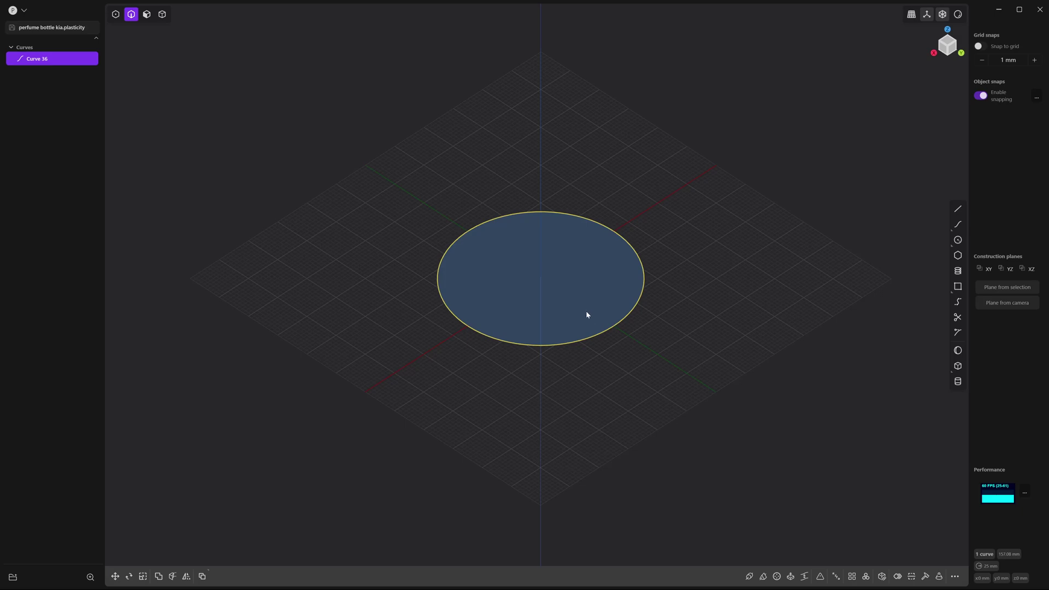
Step: Extrude the circle curve 50 mm upward into an open cylindrical sheet
{"action": "key", "text": "e"}
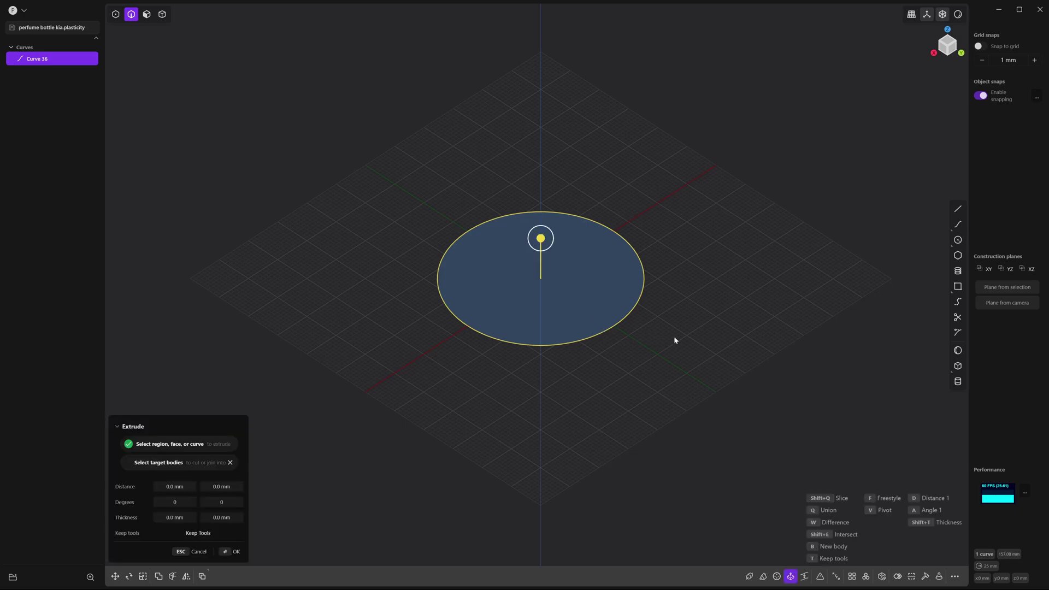
{"action": "type", "text": "d"}
{"action": "type", "text": "50"}
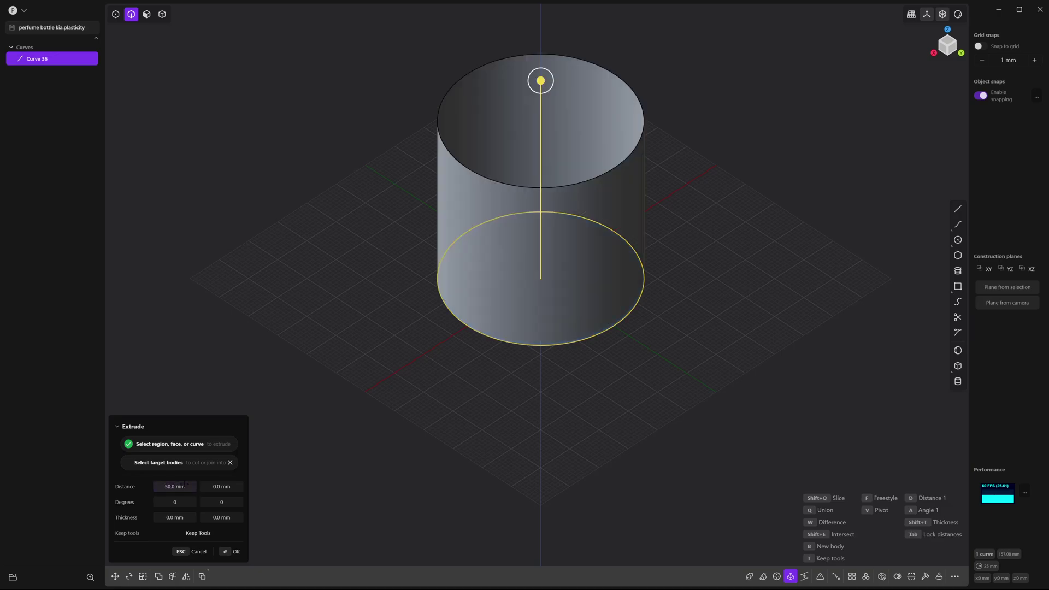
{"action": "left_click", "coordinate": [232, 552]}
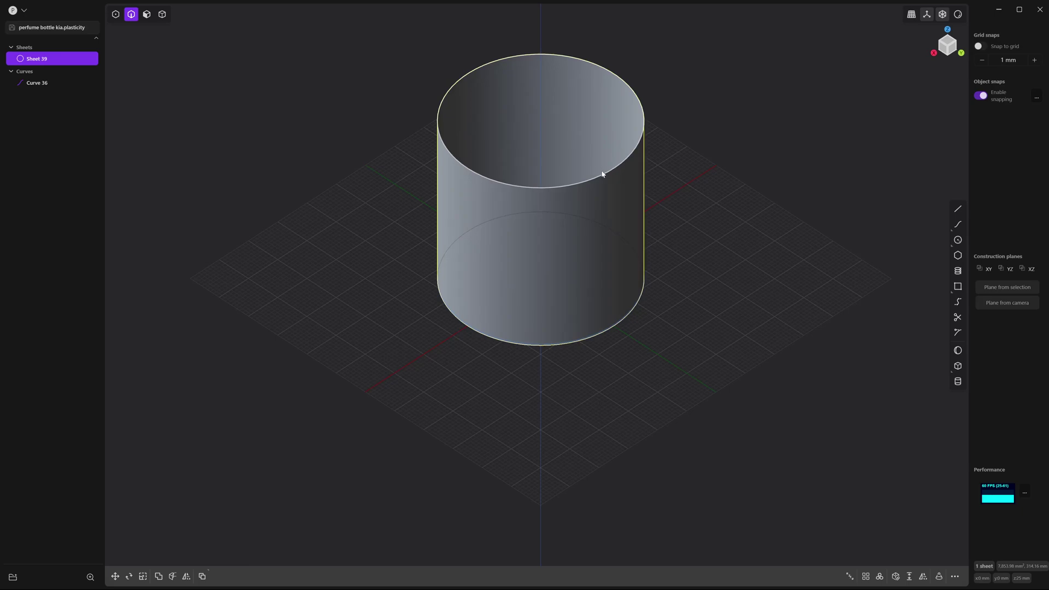
Step: Close the cylinder's open top by patching the hole along its upper edge
{"action": "middle_click_drag", "start_coordinate": [601, 172], "coordinate": [607, 153]}
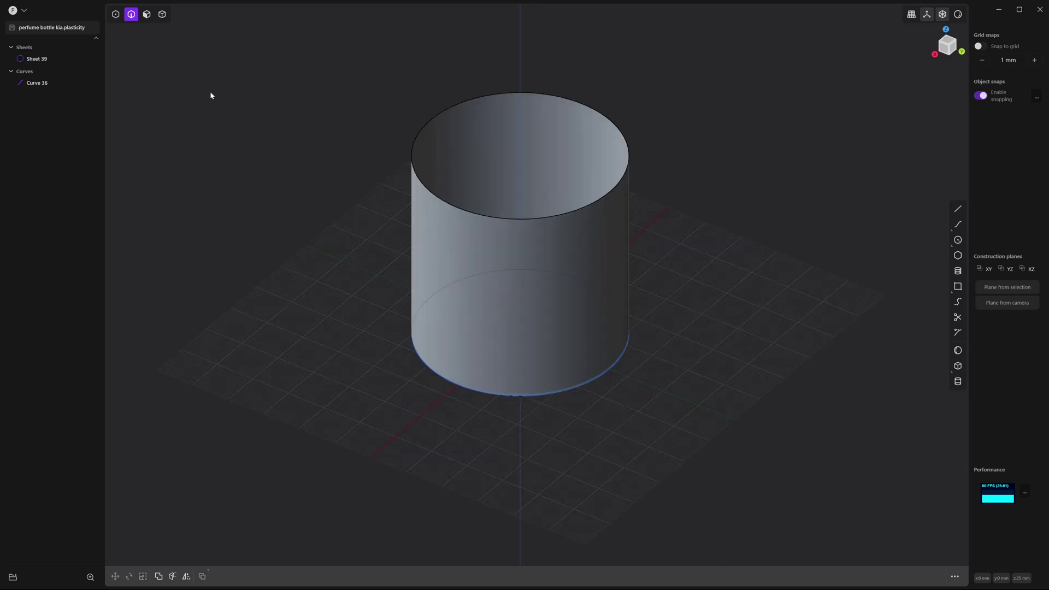
{"action": "left_click", "coordinate": [416, 141]}
{"action": "key", "text": "e"}
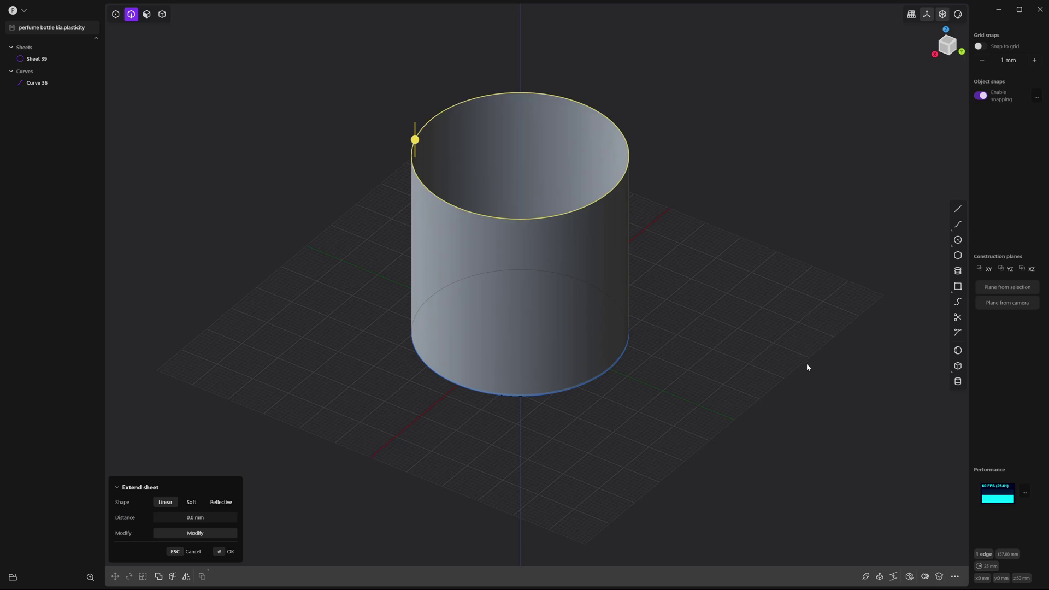
{"action": "left_click", "coordinate": [909, 576]}
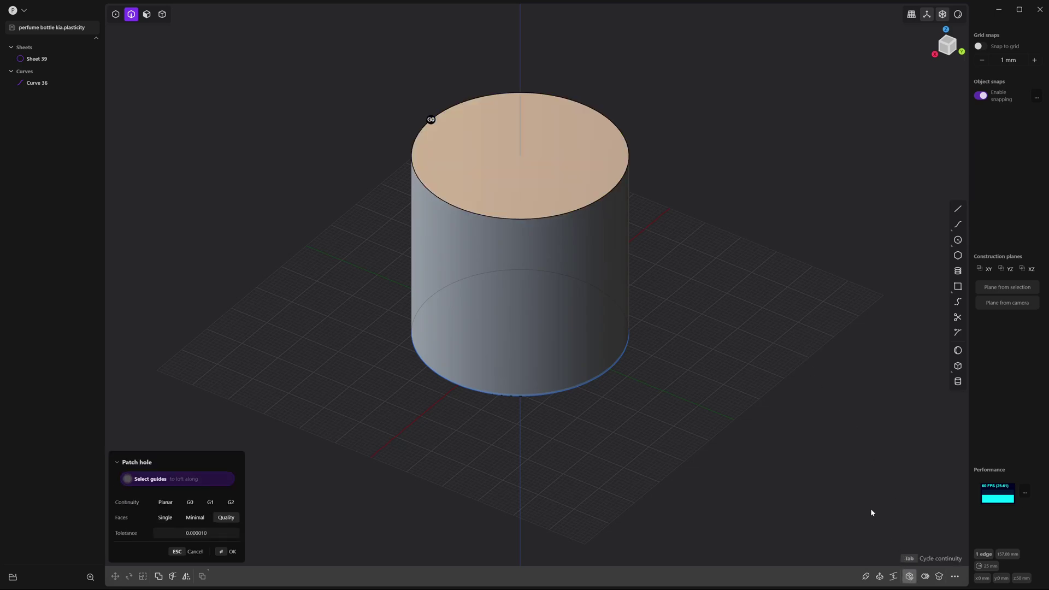
{"action": "key", "text": "Return"}
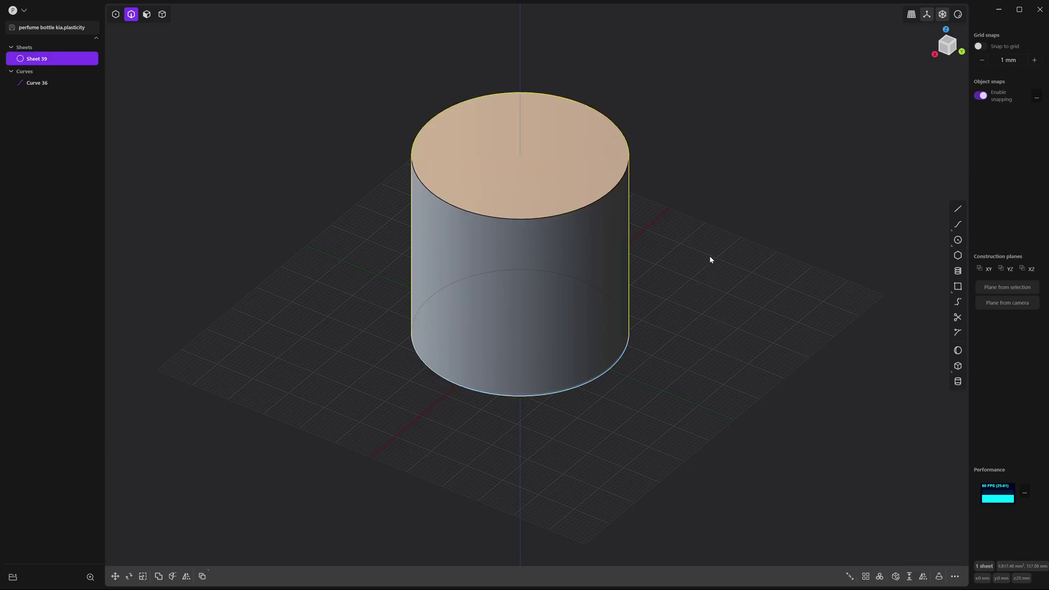
Step: Fillet the cylinder's top edge by 25 mm with the Conic shape to form a dome
{"action": "left_click", "coordinate": [576, 212]}
{"action": "key", "text": "f"}
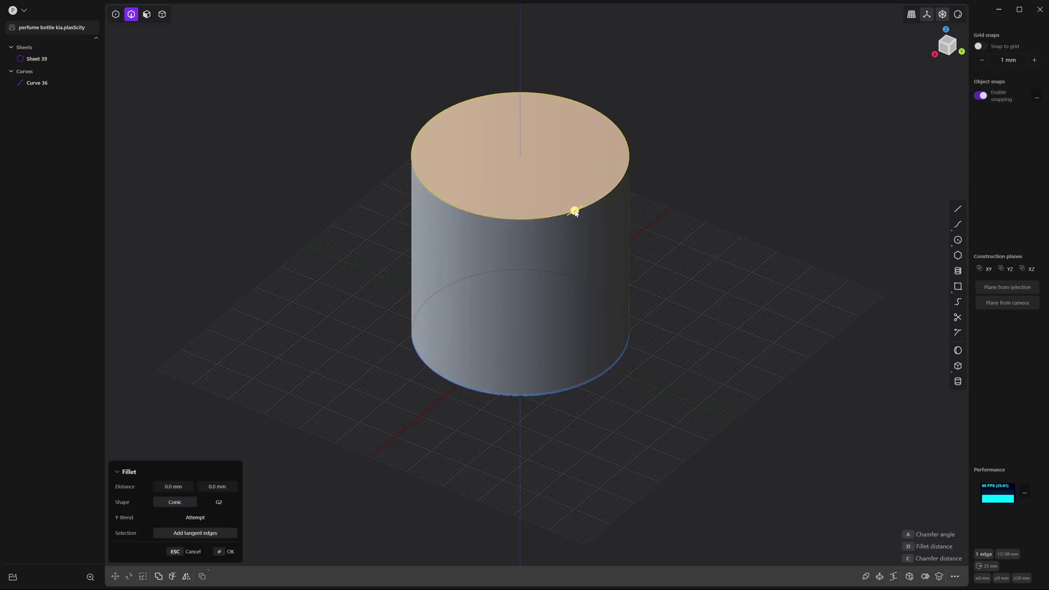
{"action": "left_click_drag", "start_coordinate": [576, 213], "coordinate": [605, 187]}
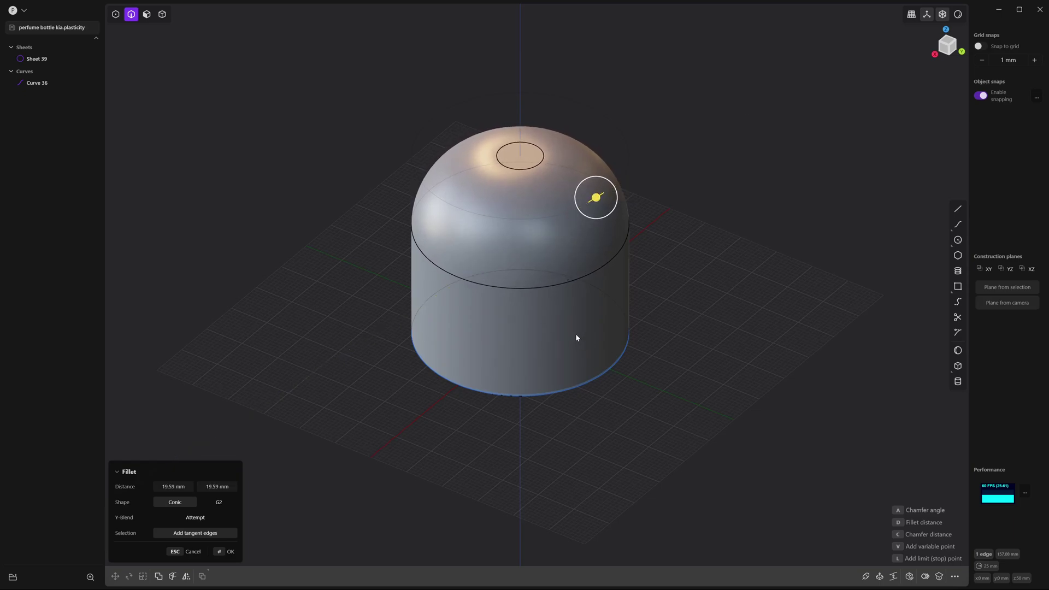
{"action": "key", "text": "Tab"}
{"action": "type", "text": "25"}
{"action": "key", "text": "Return"}
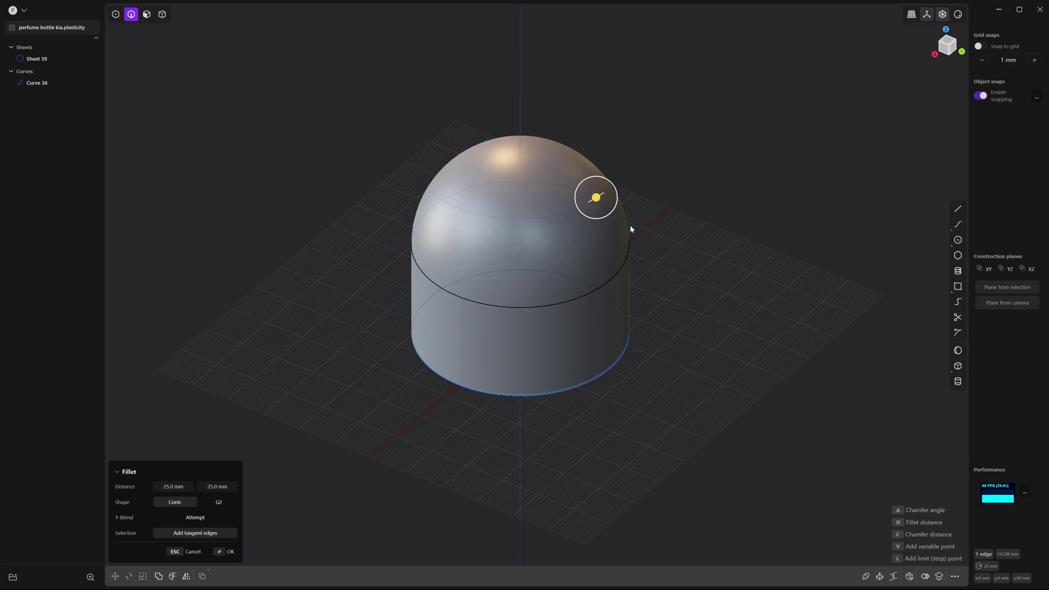
{"action": "key", "text": "Return"}
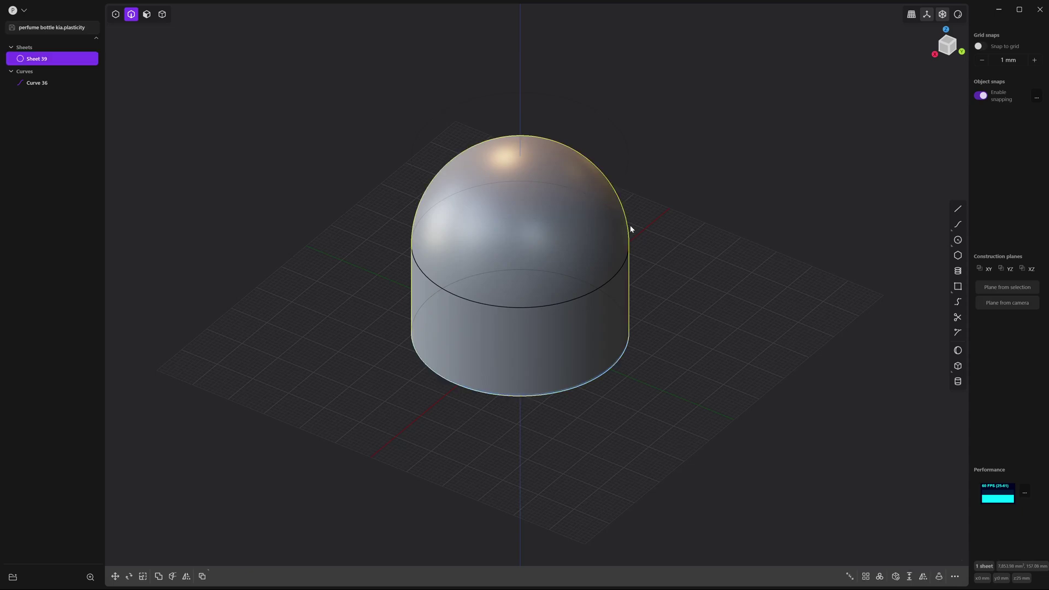
Step: Turn on grid snapping and draw a 17 mm vertical guide line upward from the dome's seam height, just outside the body in the right view
{"action": "left_click", "coordinate": [936, 55]}
{"action": "scroll", "coordinate": [562, 277], "scroll_direction": "up", "scroll_amount": 5}
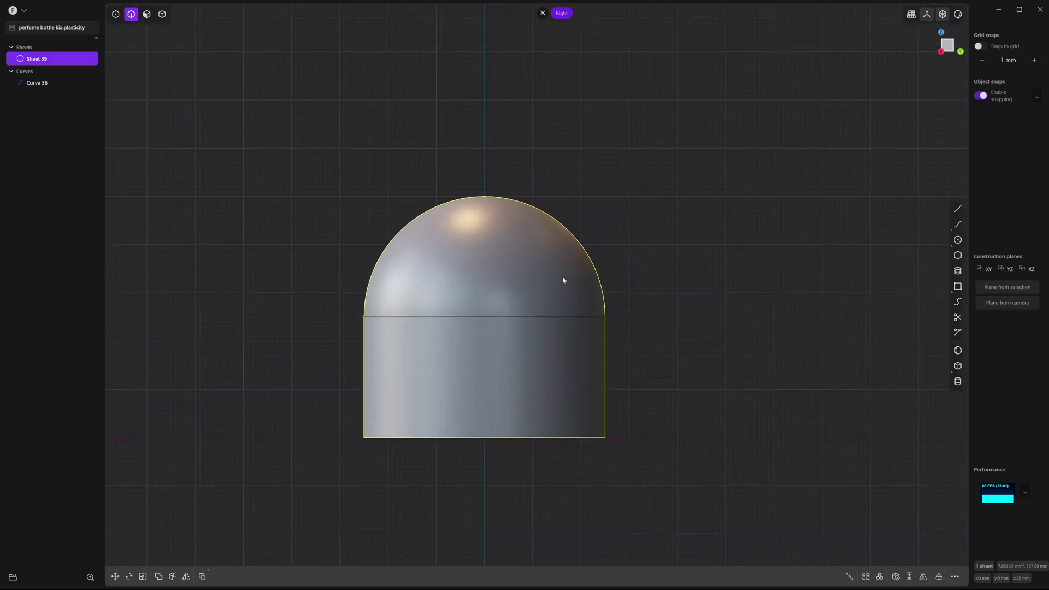
{"action": "middle_click_drag", "start_coordinate": [615, 271], "coordinate": [676, 253], "text": "shift"}
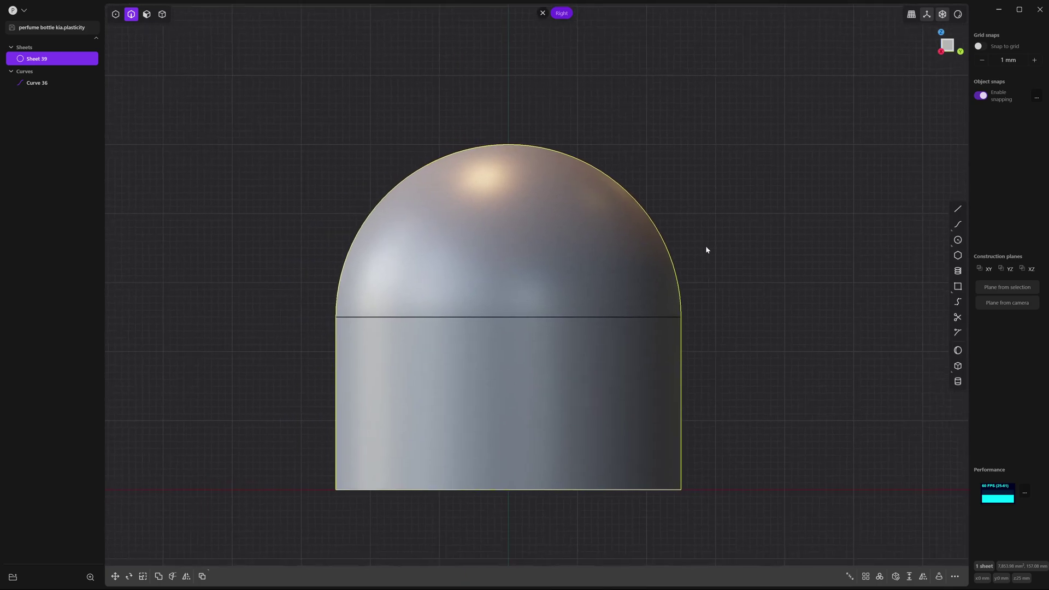
{"action": "left_click", "coordinate": [382, 181]}
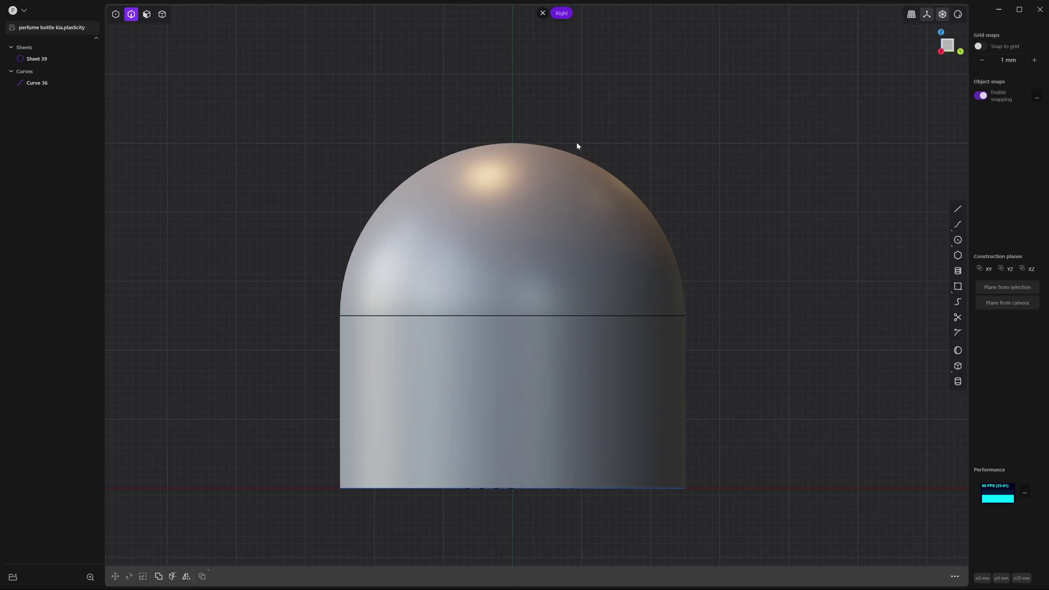
{"action": "left_click", "coordinate": [956, 208]}
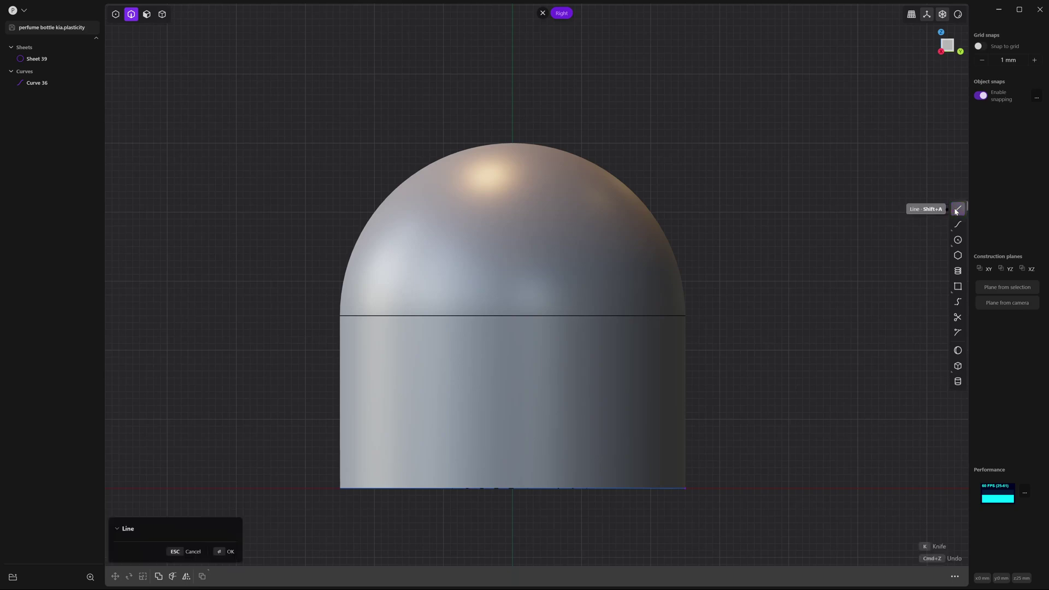
{"action": "left_click", "coordinate": [980, 46]}
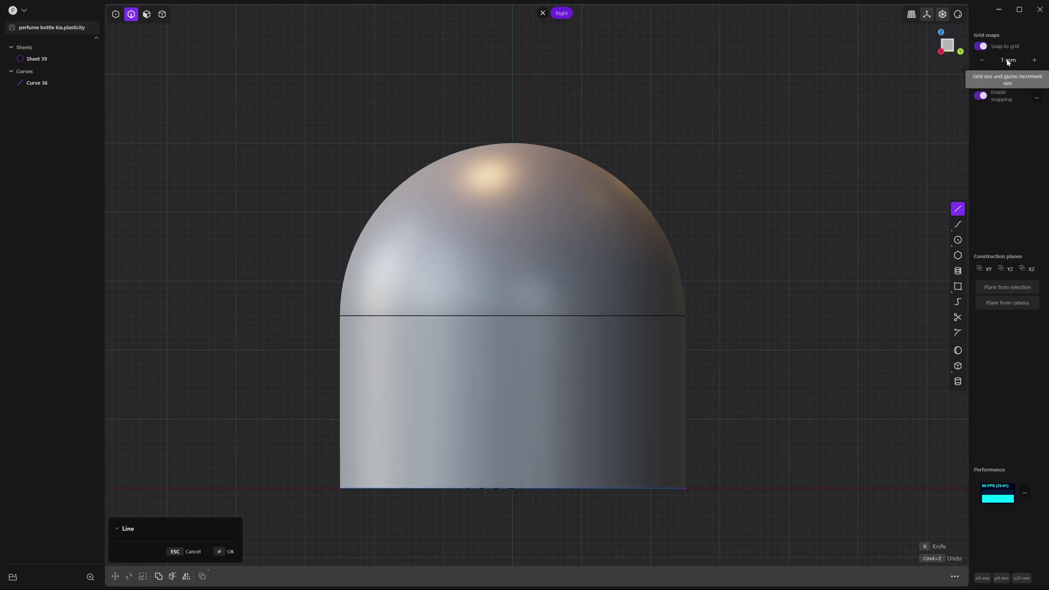
{"action": "left_click", "coordinate": [699, 316]}
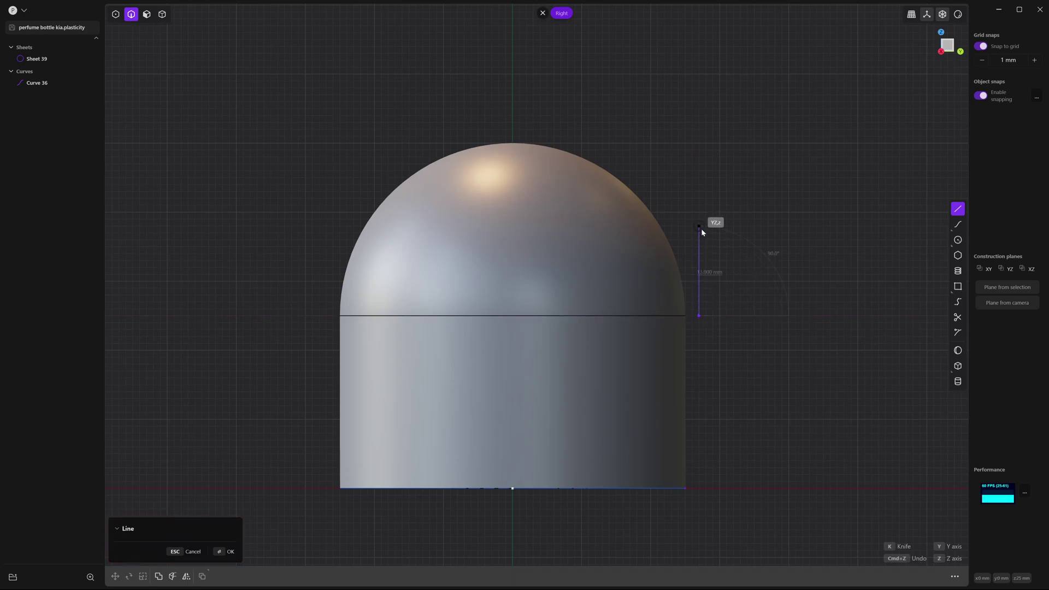
{"action": "key", "text": "Tab"}
{"action": "type", "text": "17"}
{"action": "key", "text": "Return"}
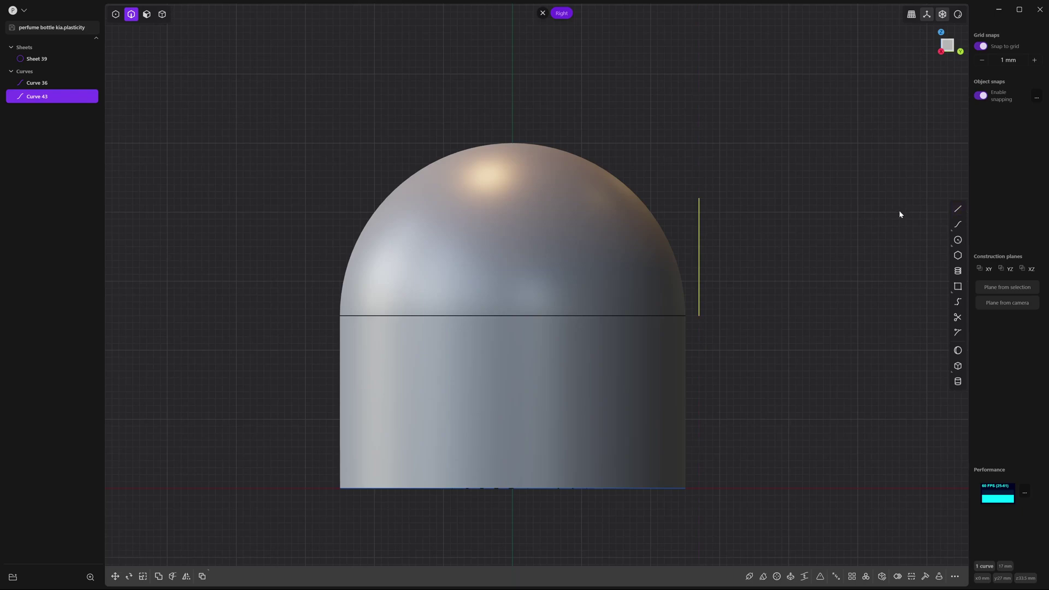
Step: Draw a horizontal line about 52 mm long across the dome from the guide line's upper end, and delete the guide line
{"action": "key", "text": "l"}
{"action": "left_click", "coordinate": [699, 199]}
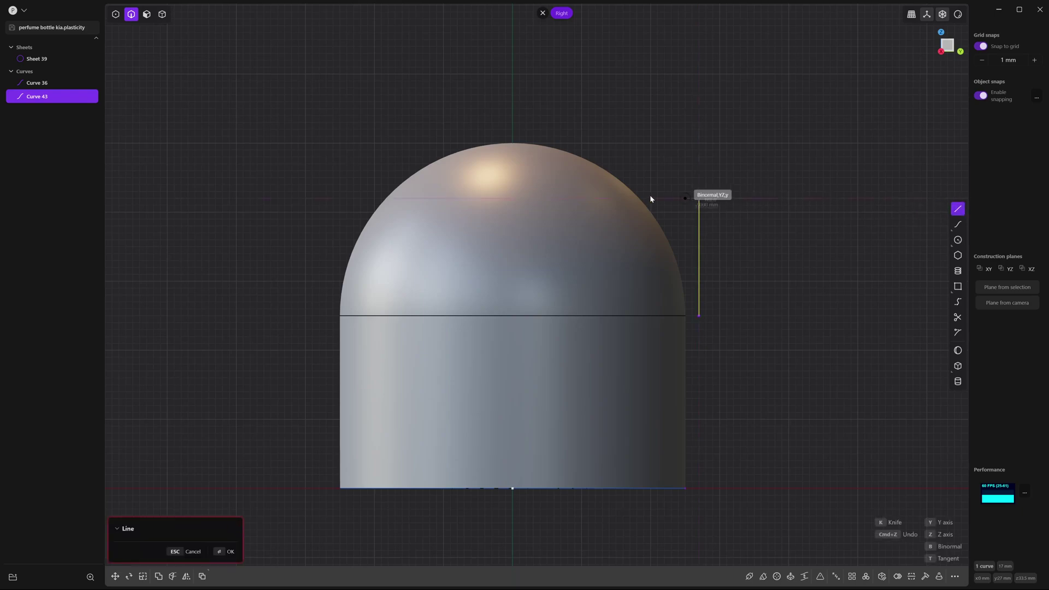
{"action": "left_click", "coordinate": [340, 197]}
{"action": "key", "text": "Return"}
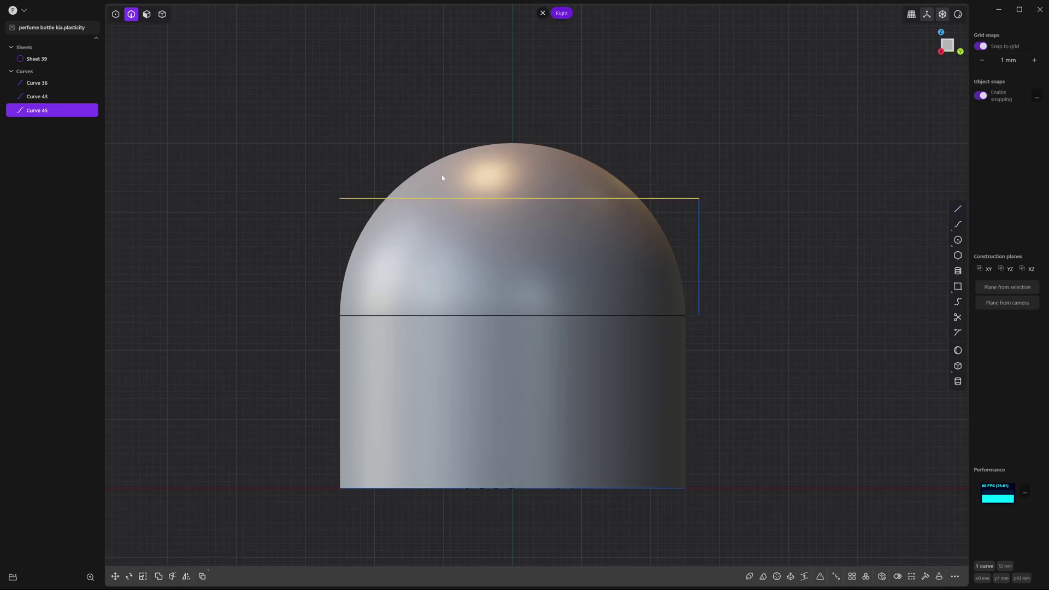
{"action": "left_click", "coordinate": [700, 216]}
{"action": "key", "text": "Delete"}
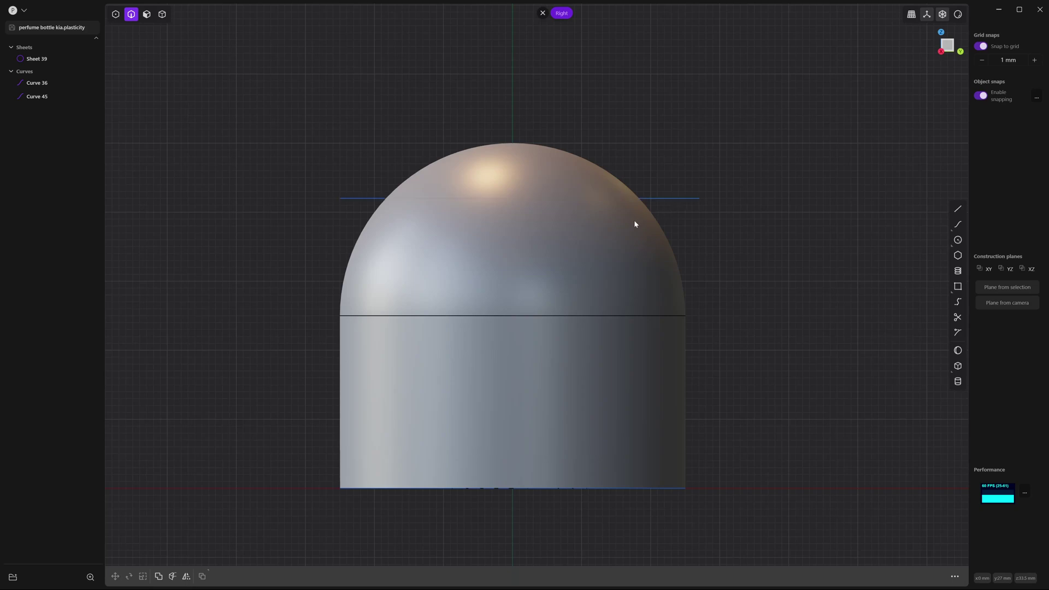
Step: Cut the domed sheet along the horizontal line, and delete the severed dome top together with the cutting line
{"action": "left_click", "coordinate": [659, 199]}
{"action": "key", "text": "alt+x"}
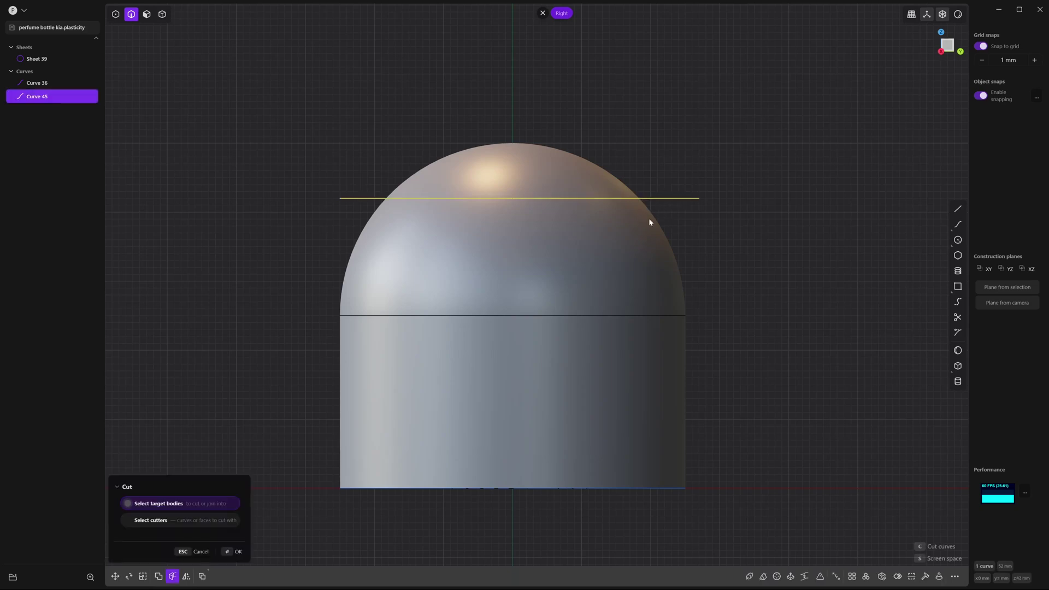
{"action": "left_click", "coordinate": [638, 224]}
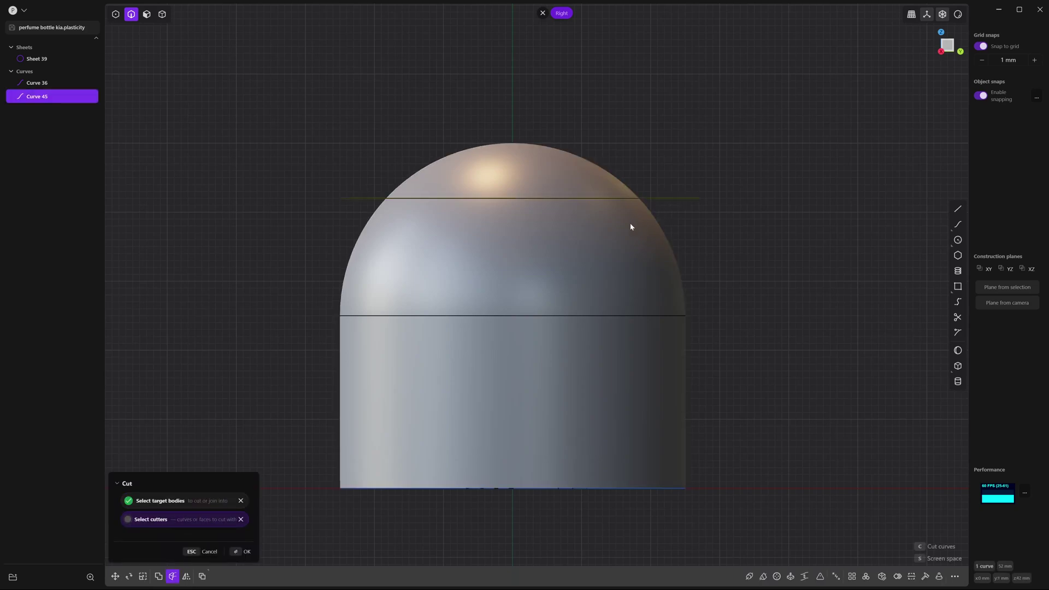
{"action": "key", "text": "Return"}
{"action": "key", "text": "4"}
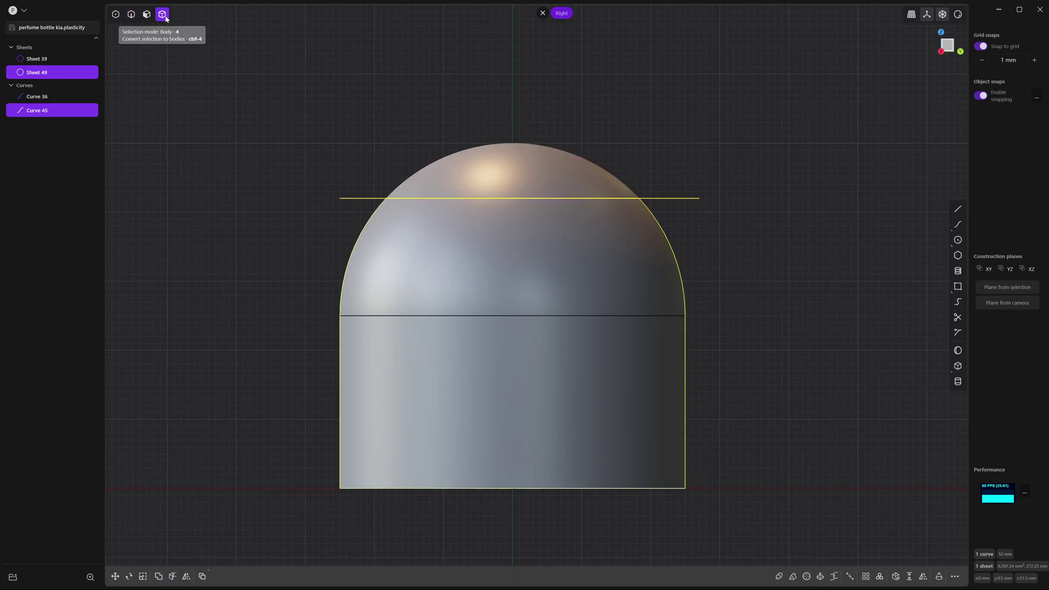
{"action": "left_click", "coordinate": [515, 163]}
{"action": "key", "text": "x"}
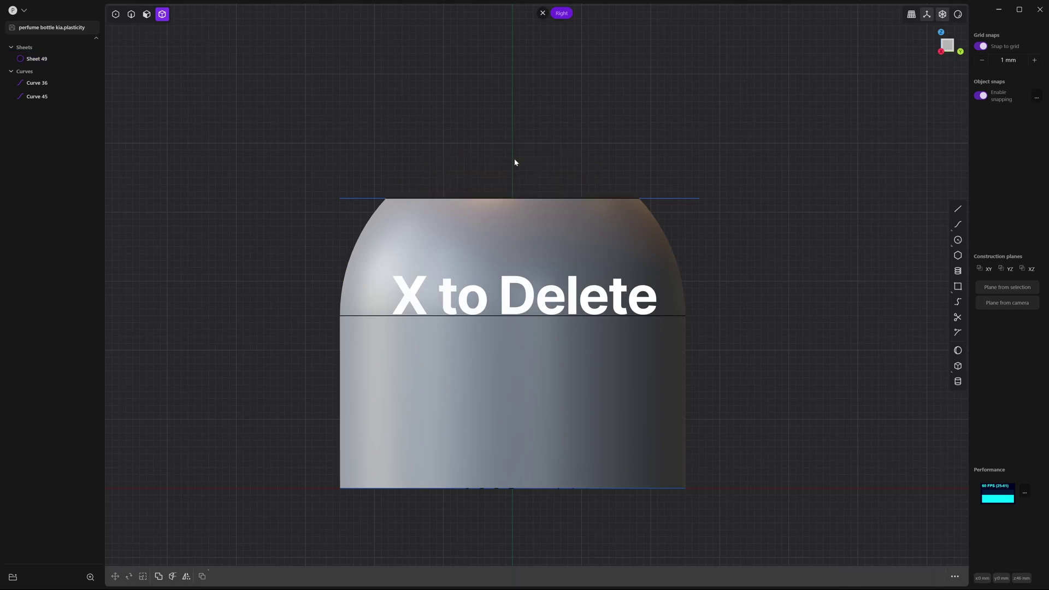
{"action": "key", "text": "2"}
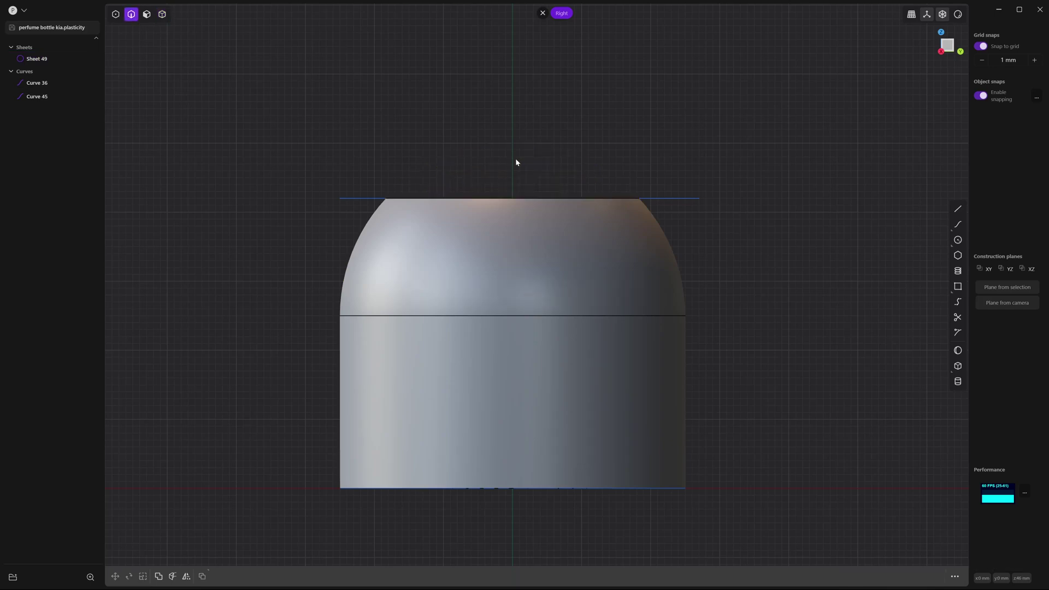
{"action": "left_click", "coordinate": [675, 201]}
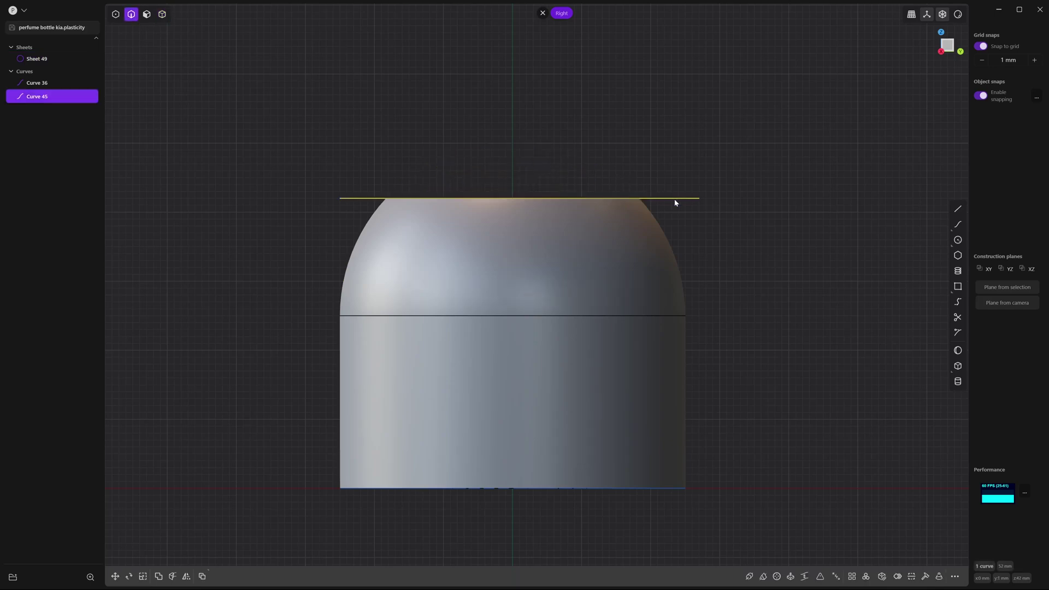
{"action": "key", "text": "x"}
Step: Patch the circular opening at the top of the truncated dome with a flat face
{"action": "middle_click_drag", "start_coordinate": [693, 193], "coordinate": [674, 234]}
{"action": "left_click", "coordinate": [617, 243]}
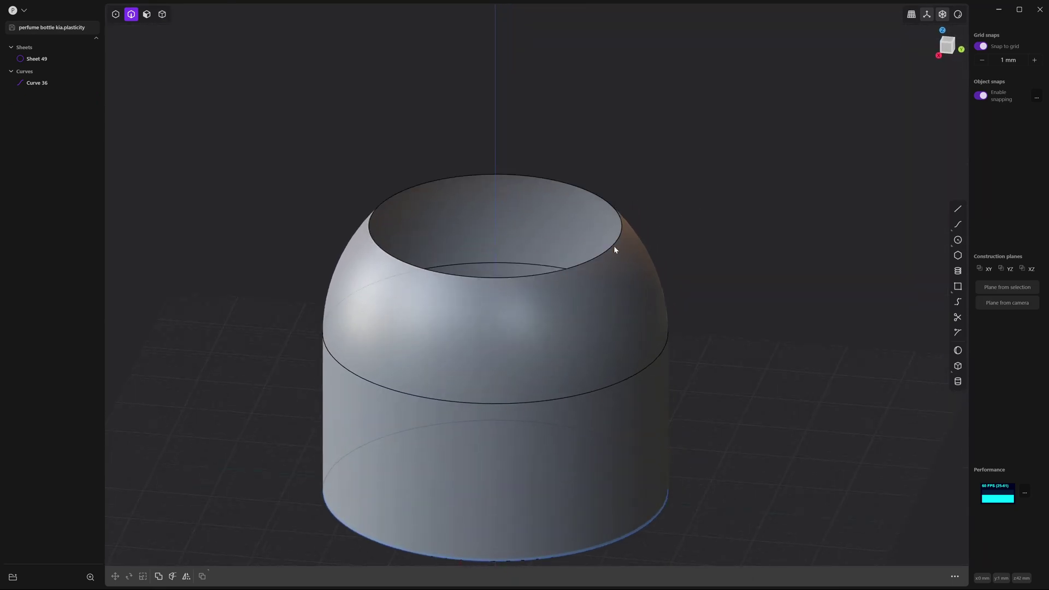
{"action": "key", "text": "e"}
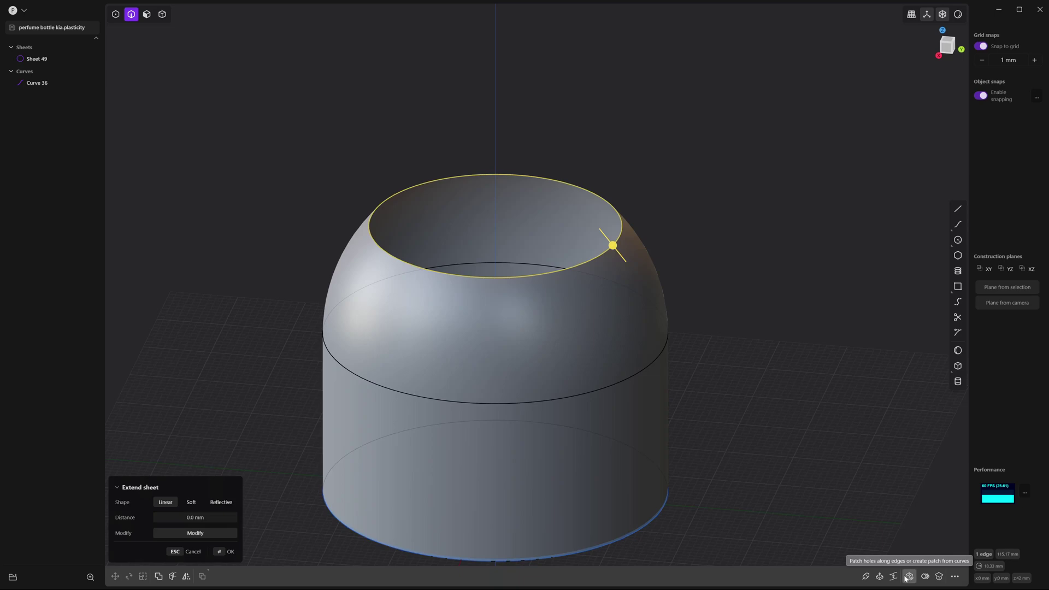
{"action": "left_click", "coordinate": [910, 577]}
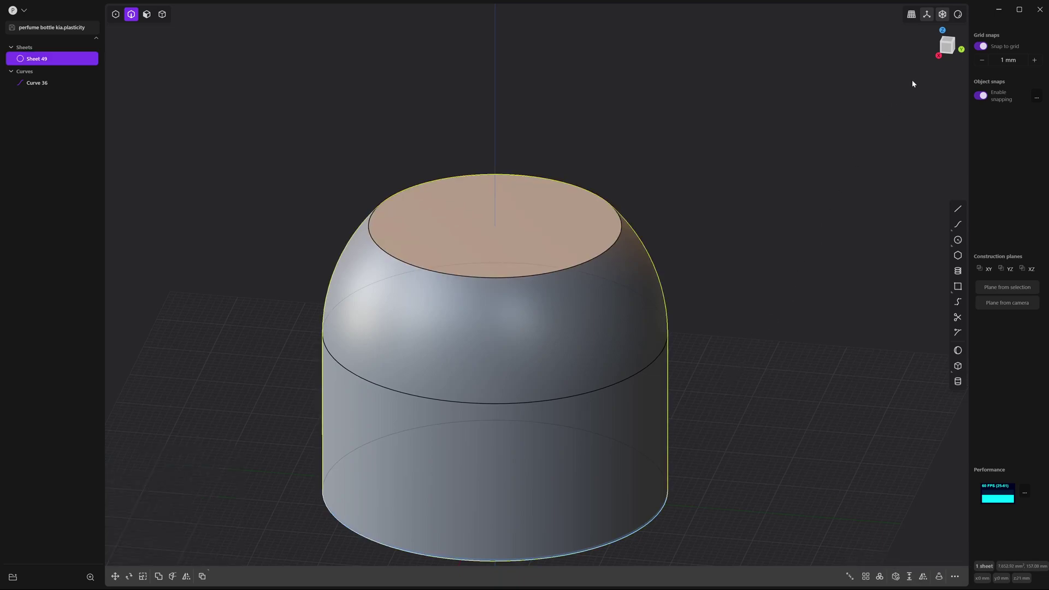
Step: Move the whole sheet body 8 mm upward along the Z axis
{"action": "left_click", "coordinate": [938, 56]}
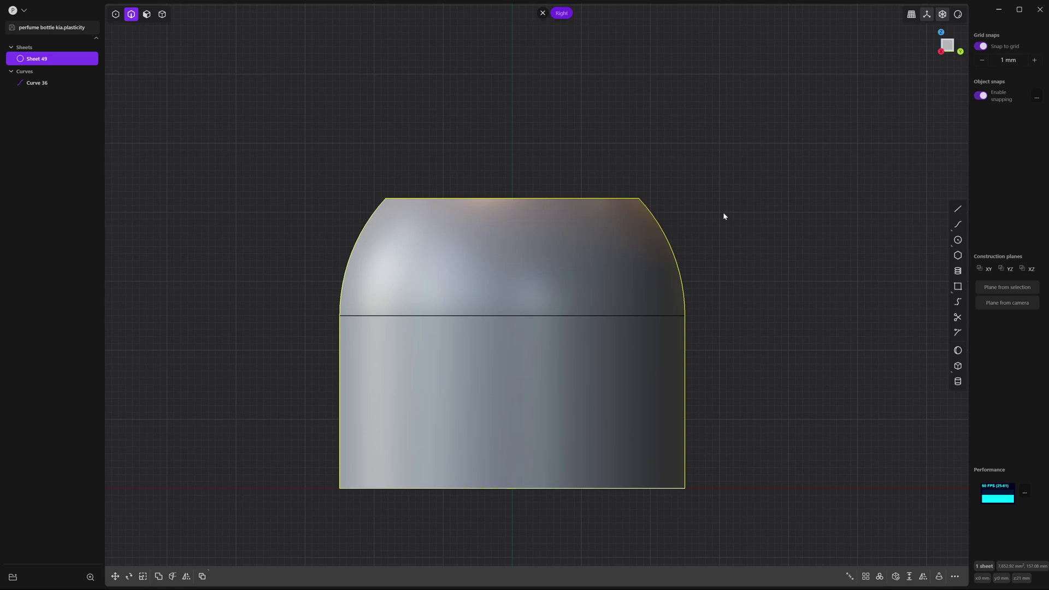
{"action": "key", "text": "4"}
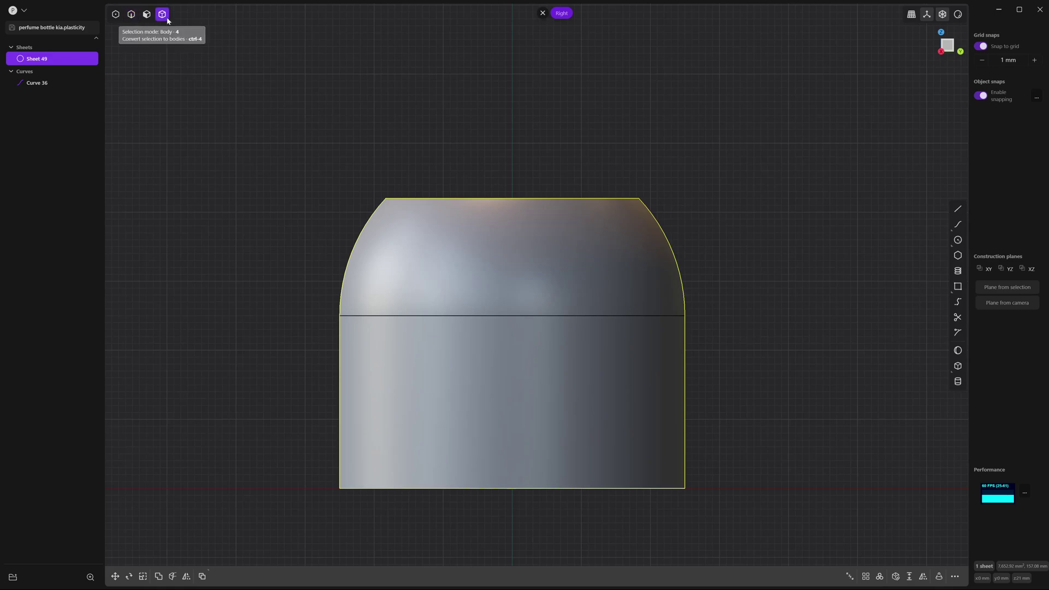
{"action": "left_click", "coordinate": [307, 243]}
{"action": "left_click", "coordinate": [375, 256]}
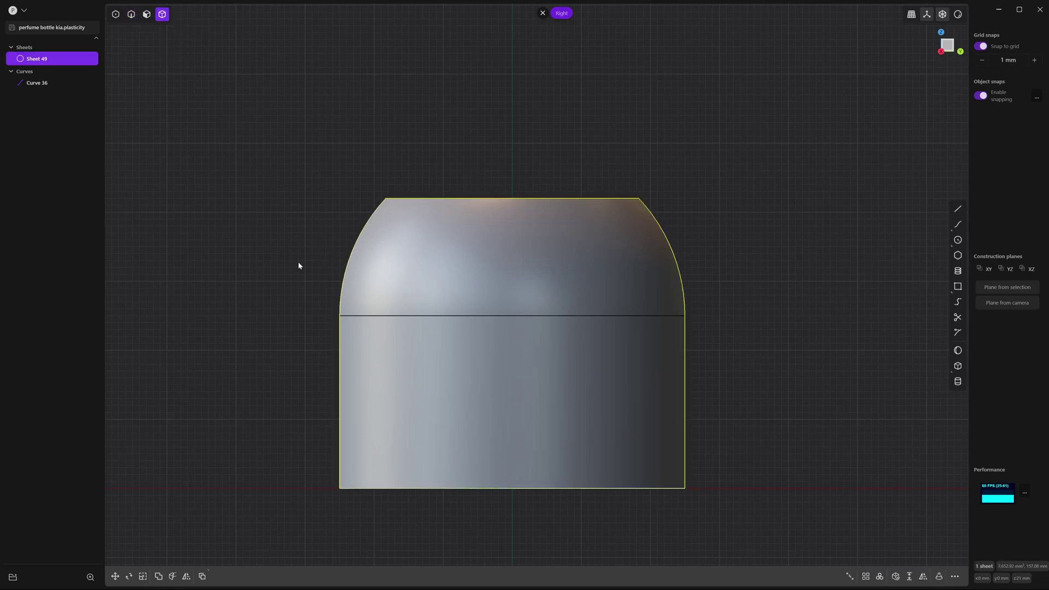
{"action": "key", "text": "g"}
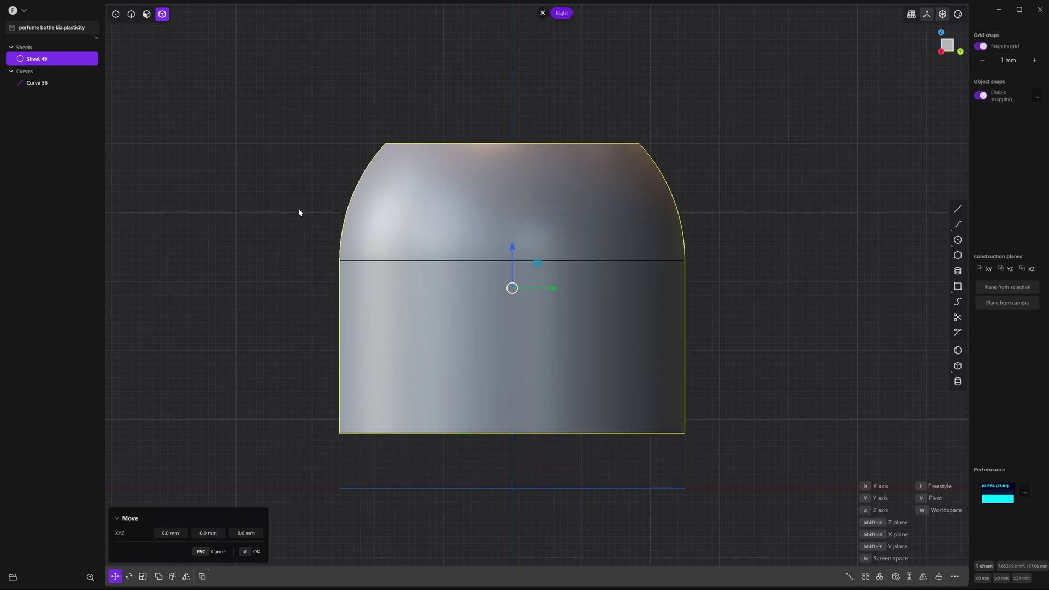
{"action": "left_click", "coordinate": [299, 213]}
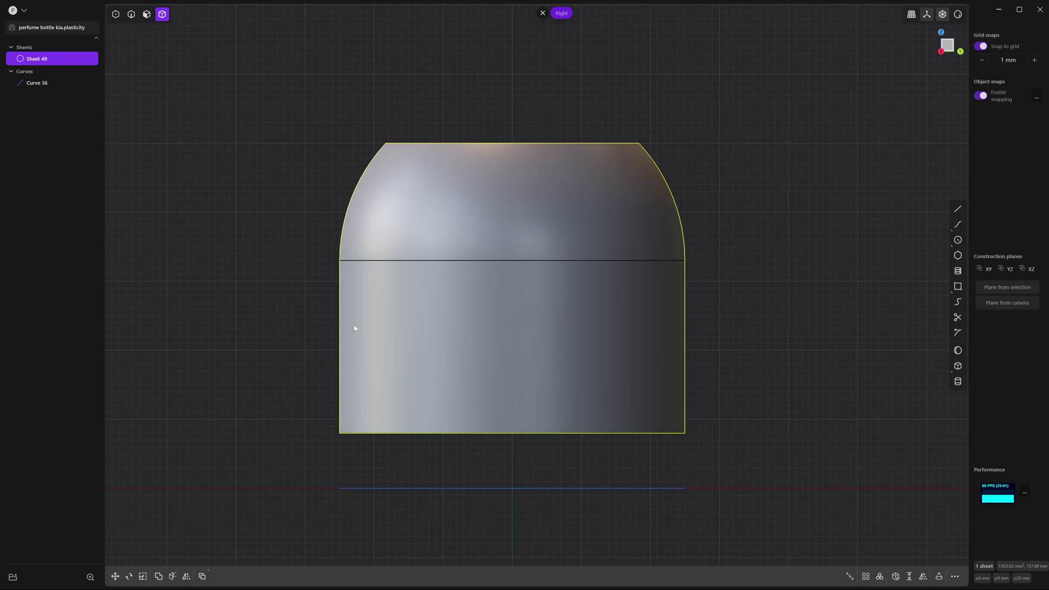
Step: Delete the initial circle curve left on the ground plane
{"action": "key", "text": "2"}
{"action": "left_click", "coordinate": [455, 488]}
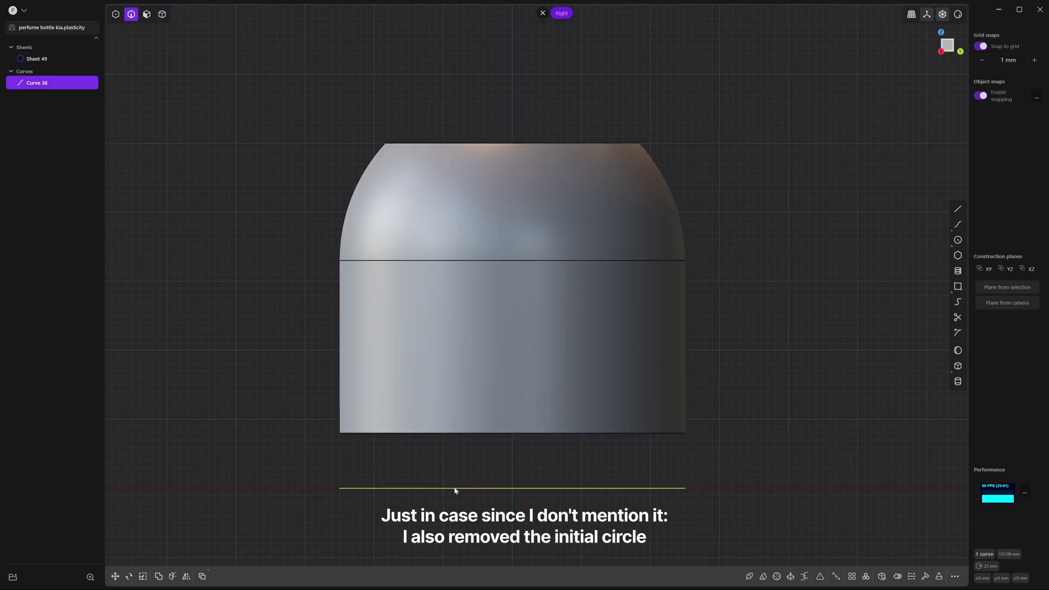
{"action": "key", "text": "Delete"}
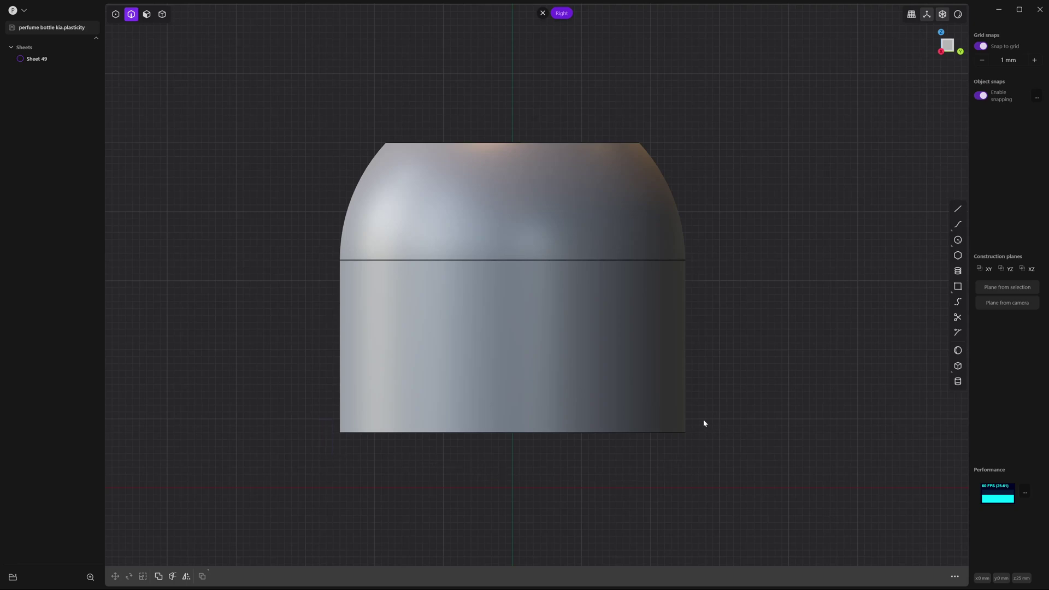
Step: Extend the sheet's bottom edge straight down to the ground plane
{"action": "left_click_drag", "start_coordinate": [701, 421], "coordinate": [717, 485]}
{"action": "left_click", "coordinate": [669, 435]}
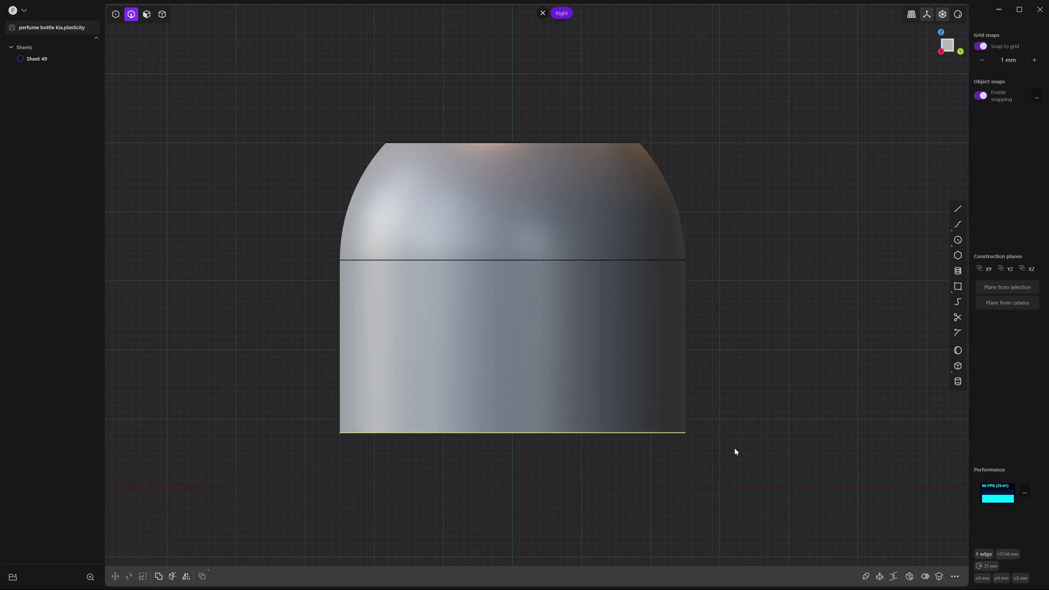
{"action": "left_click", "coordinate": [704, 440]}
{"action": "left_click", "coordinate": [671, 432]}
{"action": "key", "text": "e"}
{"action": "left_click_drag", "start_coordinate": [671, 433], "coordinate": [673, 488]}
{"action": "key", "text": "Return"}
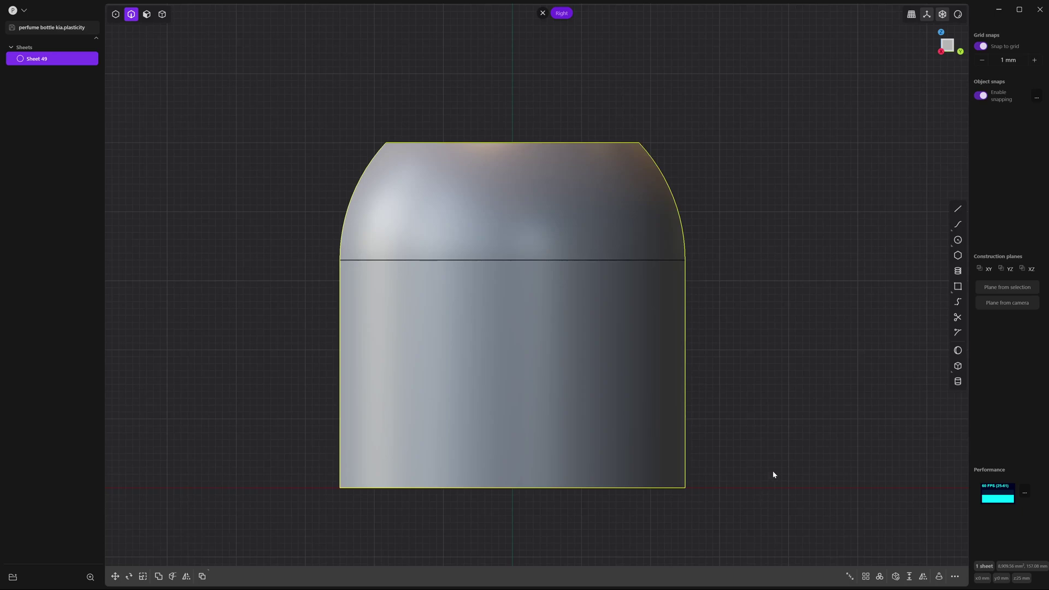
Step: Draw a shallow S-shaped curve with four points, about 52 mm long, across the lower body from just outside one side to the other
{"action": "mouse_move", "coordinate": [957, 231]}
{"action": "left_click", "coordinate": [940, 230]}
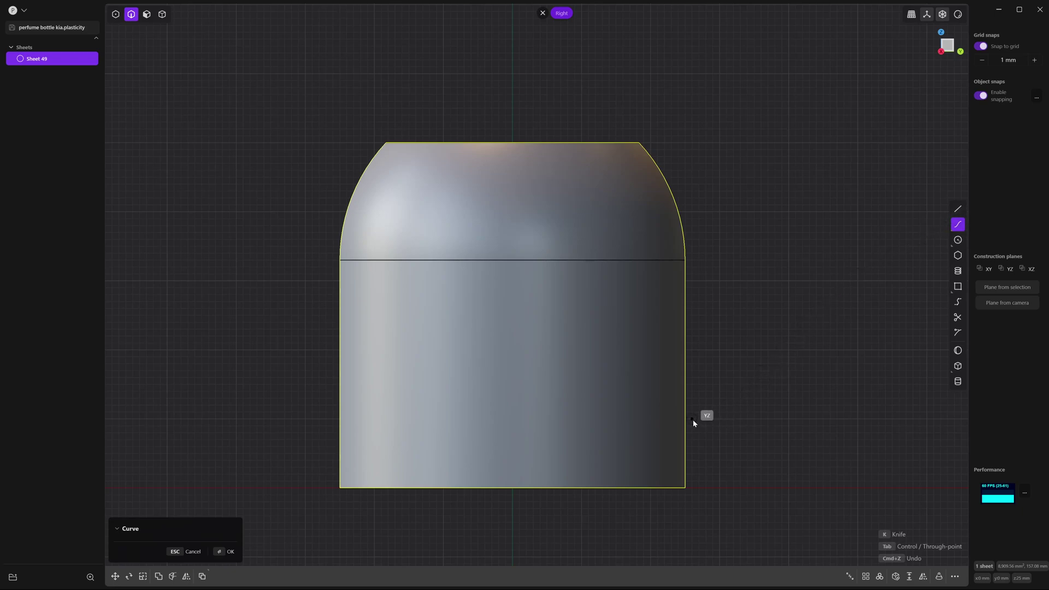
{"action": "scroll", "coordinate": [694, 419], "scroll_direction": "up", "scroll_amount": 3}
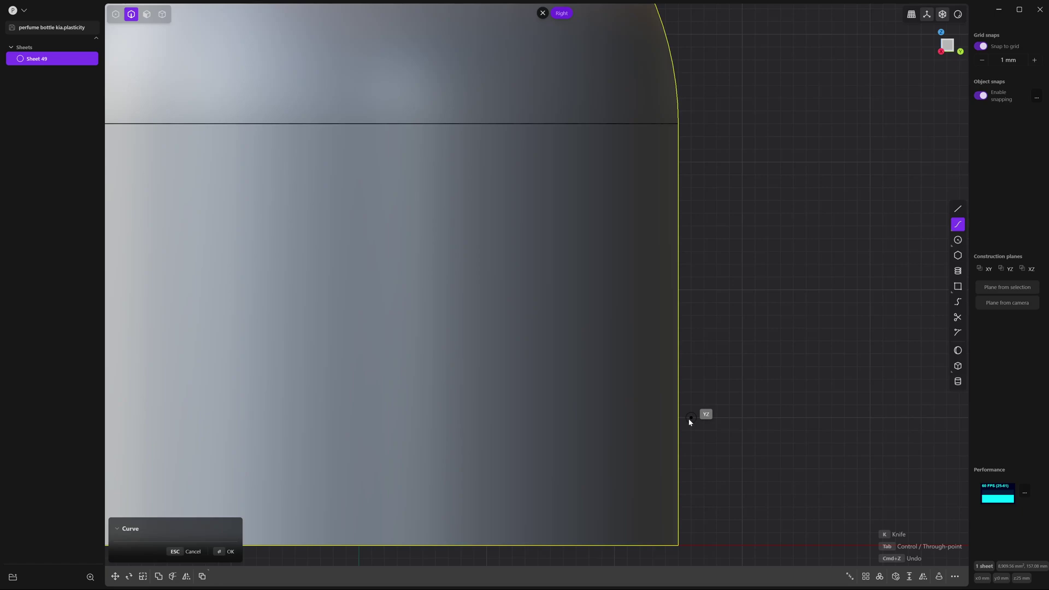
{"action": "left_click", "coordinate": [690, 418]}
{"action": "scroll", "coordinate": [721, 417], "scroll_direction": "down", "scroll_amount": 5}
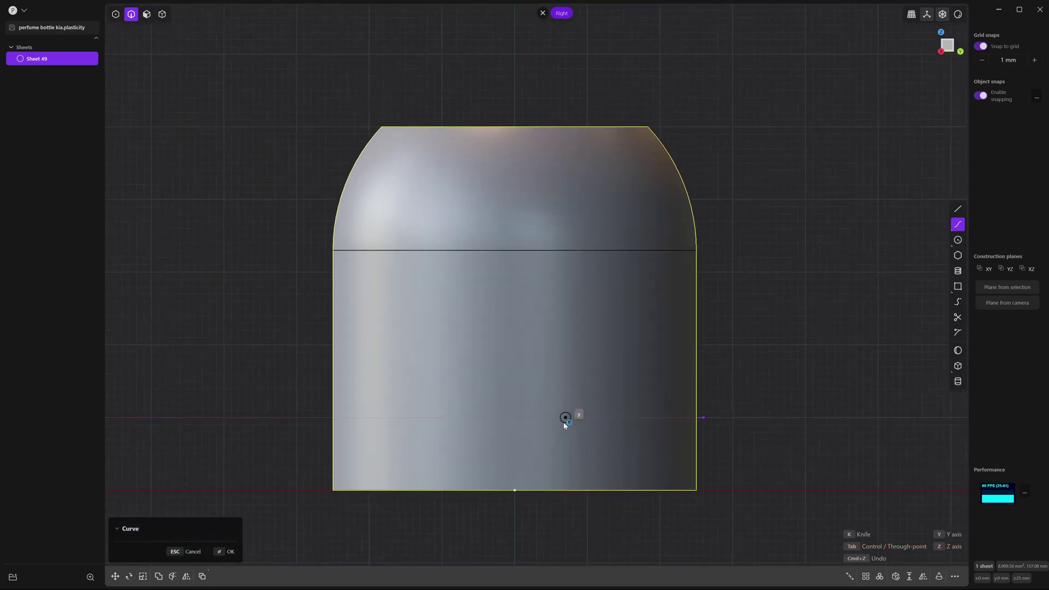
{"action": "left_click", "coordinate": [514, 418]}
{"action": "left_click", "coordinate": [515, 454]}
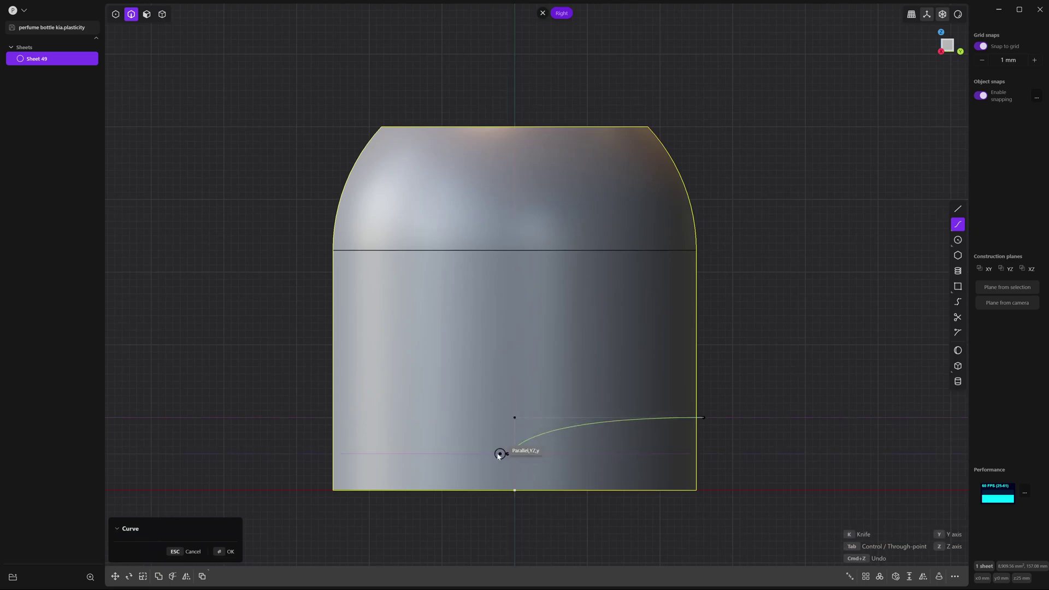
{"action": "left_click", "coordinate": [326, 454]}
{"action": "key", "text": "Return"}
Step: Extrude the S-shaped curve 57 mm through the body into a separate wavy sheet
{"action": "middle_click_drag", "start_coordinate": [326, 457], "coordinate": [359, 379]}
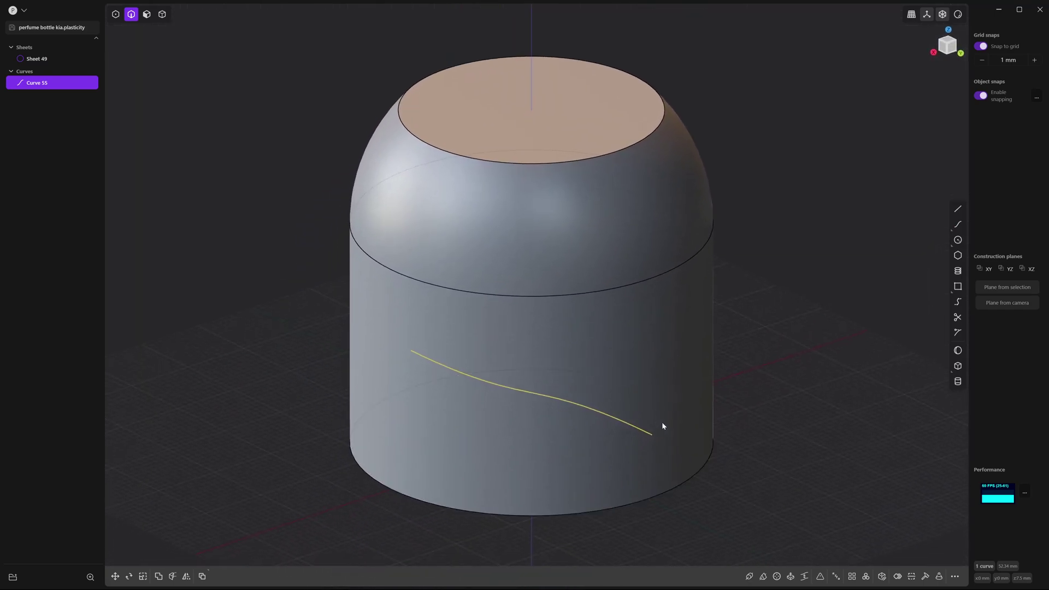
{"action": "key", "text": "e"}
{"action": "left_click_drag", "start_coordinate": [572, 378], "coordinate": [892, 282]}
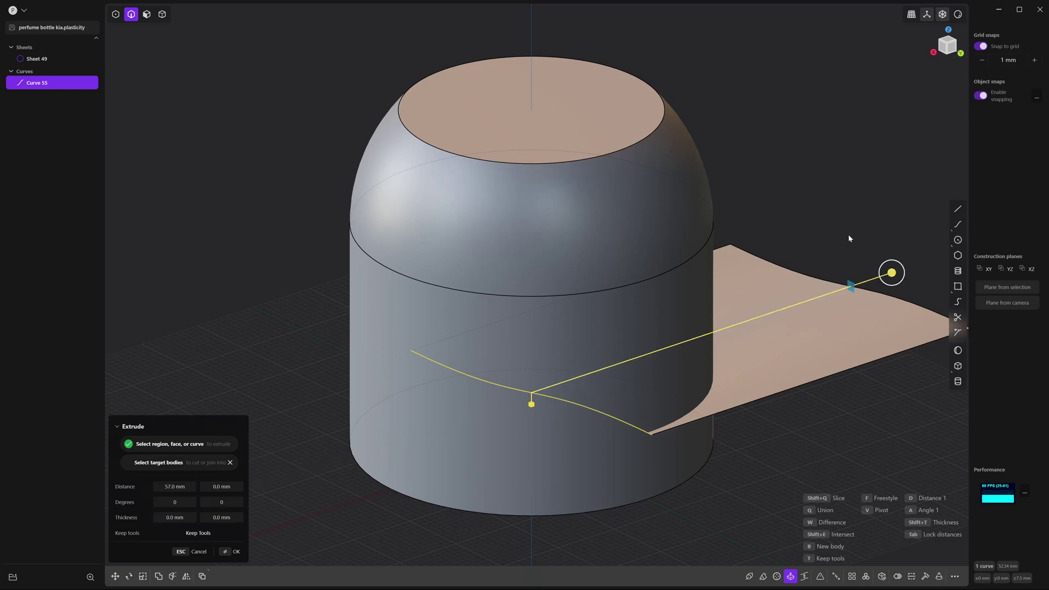
{"action": "key", "text": "Return"}
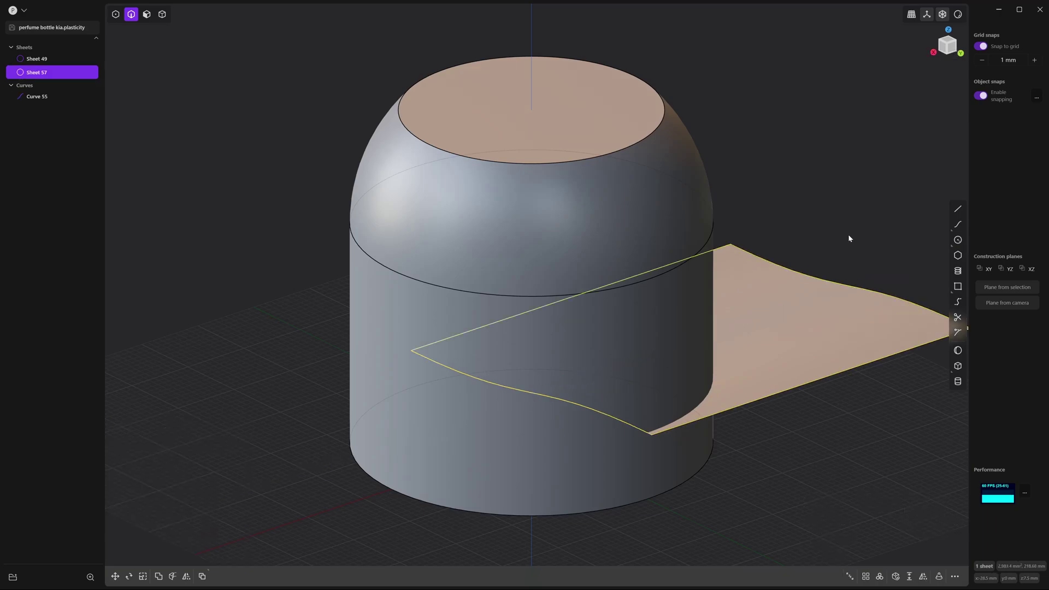
Step: Move the wavy sheet 28 mm along the X axis so it crosses the whole lower body
{"action": "key", "text": "g"}
{"action": "key", "text": "x"}
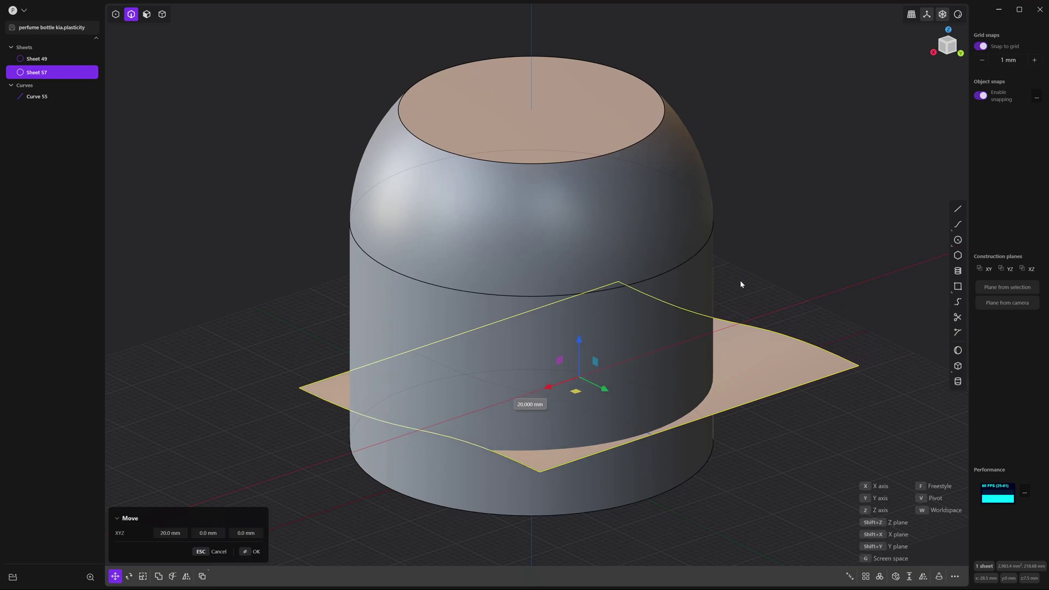
{"action": "middle_click_drag", "start_coordinate": [710, 298], "coordinate": [680, 312]}
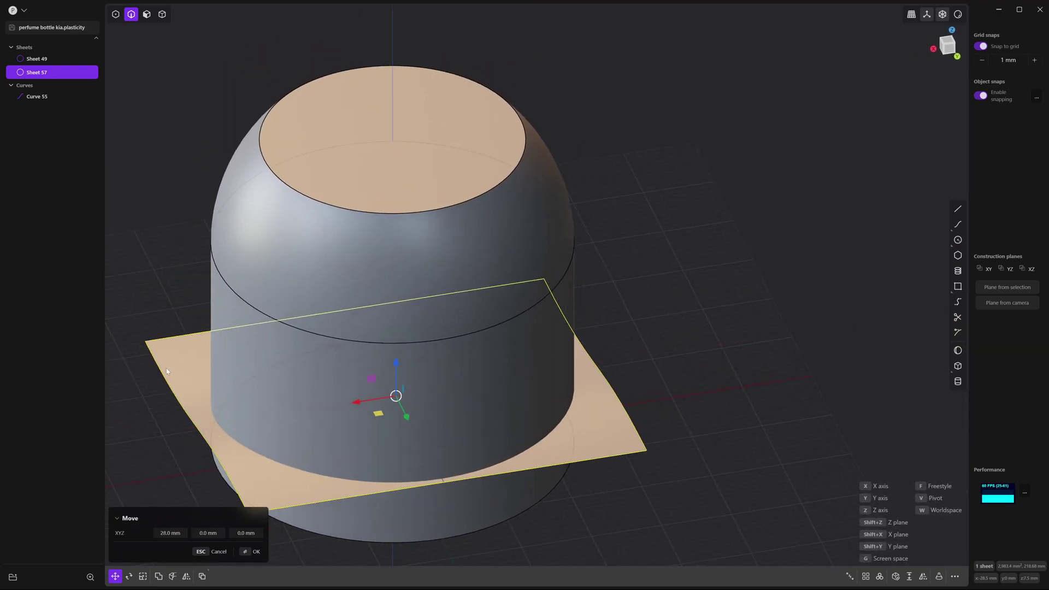
{"action": "left_click", "coordinate": [934, 50]}
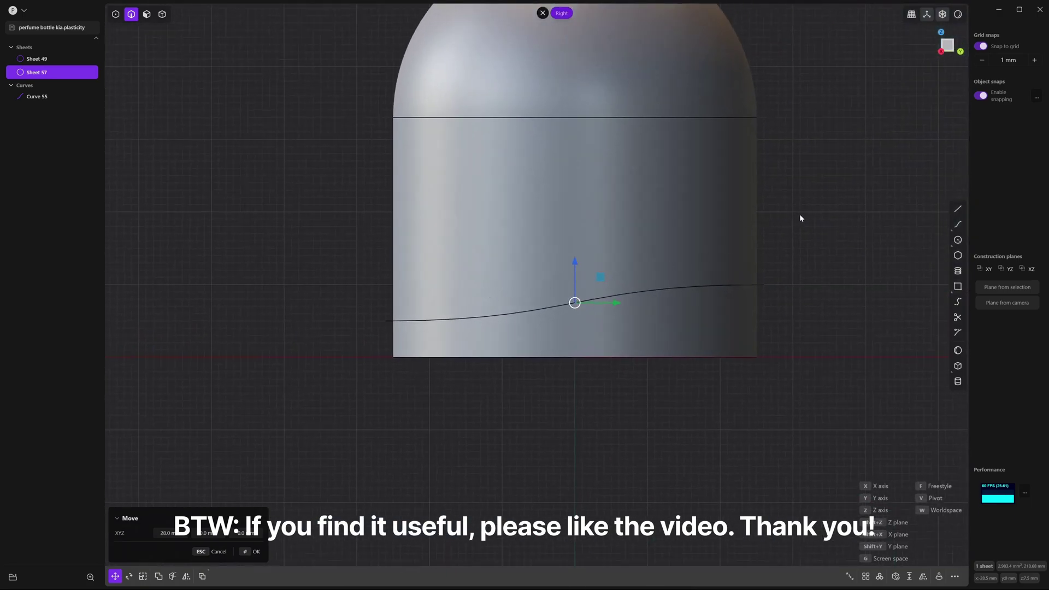
{"action": "key", "text": "Escape"}
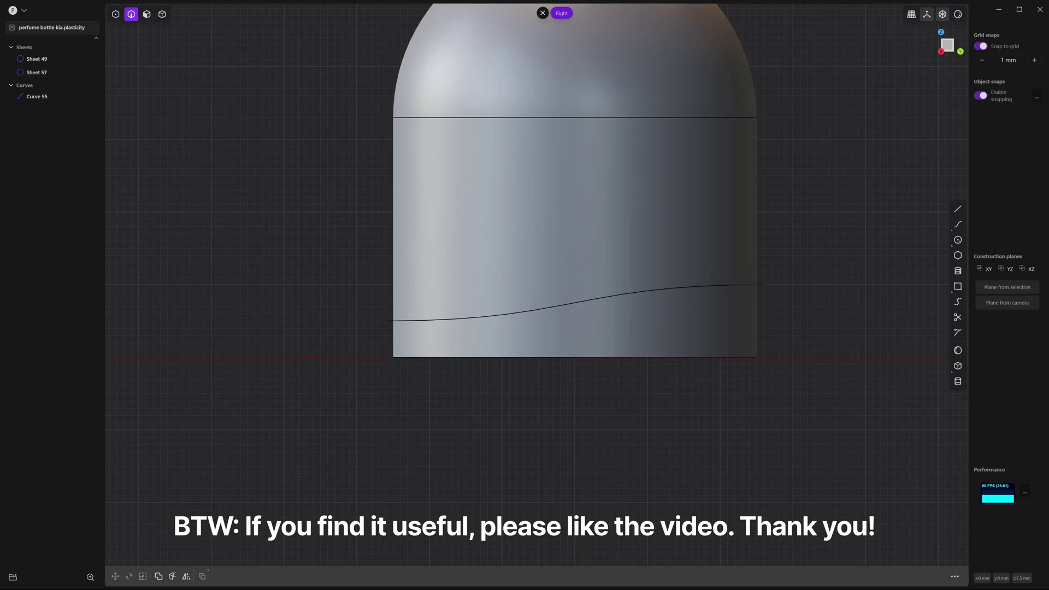
Step: Examine the curved gap between the bottle's upper and lower parts in the reference photo kia eau de toilette.jpg
{"action": "left_click_drag", "start_coordinate": [1048, 88], "coordinate": [697, 91]}
{"action": "scroll", "coordinate": [782, 288], "scroll_direction": "up", "scroll_amount": 3}
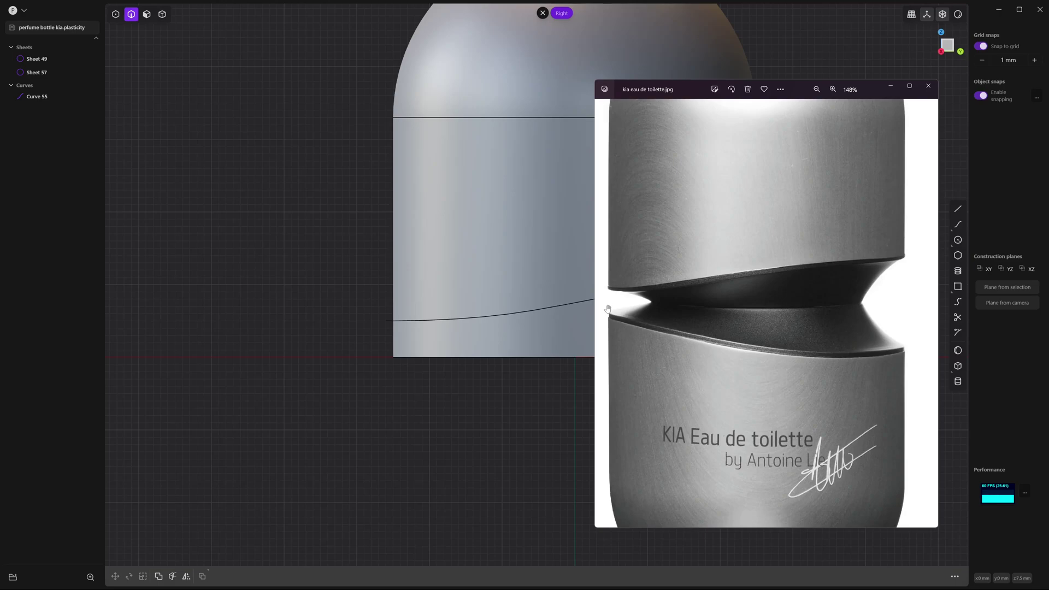
{"action": "left_click_drag", "start_coordinate": [914, 378], "coordinate": [894, 379]}
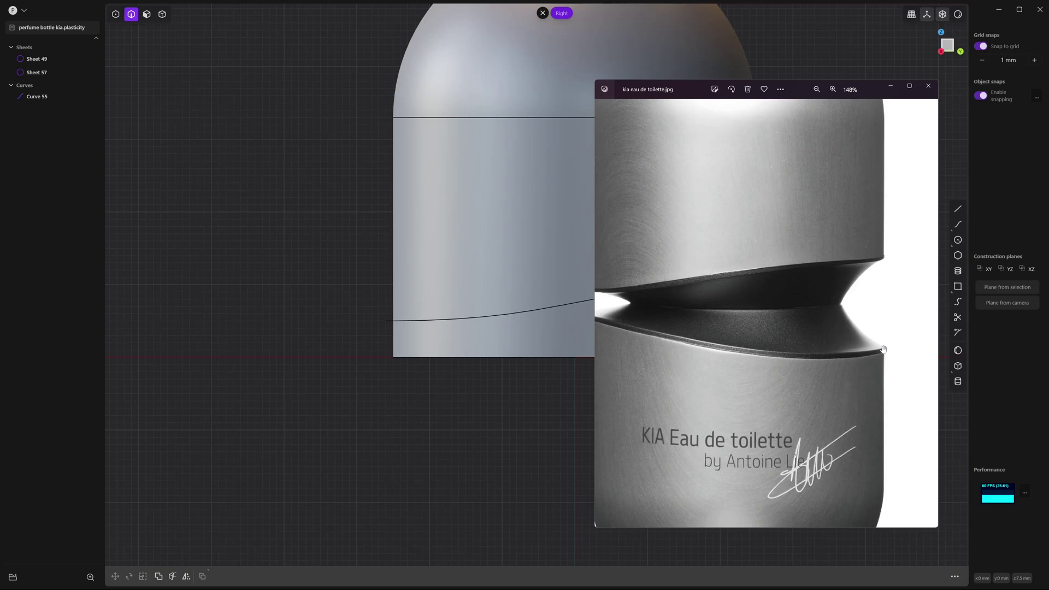
{"action": "left_click_drag", "start_coordinate": [868, 359], "coordinate": [882, 353]}
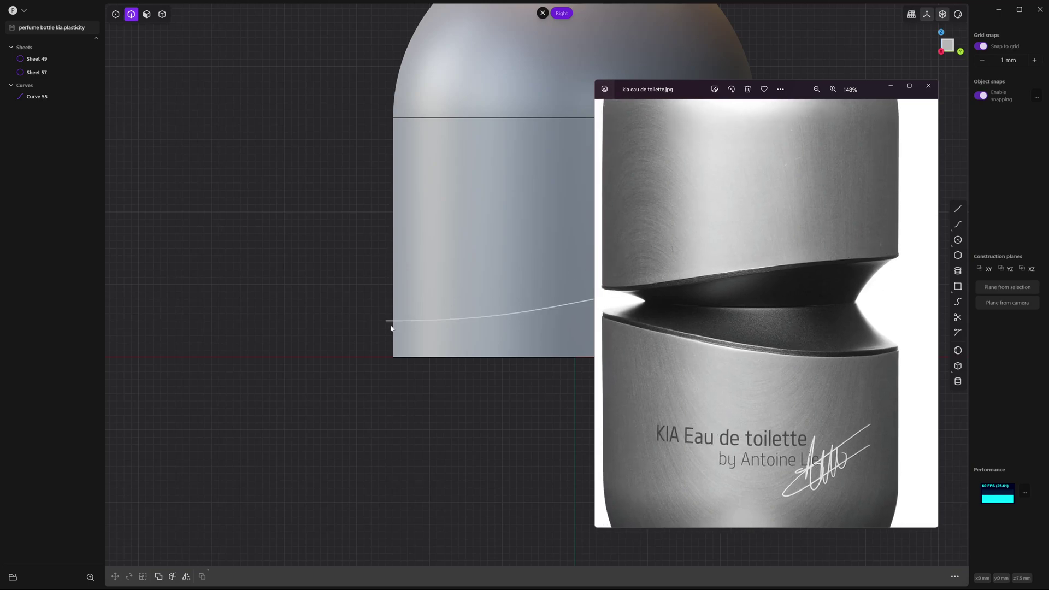
{"action": "left_click_drag", "start_coordinate": [690, 87], "coordinate": [1048, 101]}
Step: Try to apply Thicken Sheet to the S-shaped curve
{"action": "left_click", "coordinate": [557, 308]}
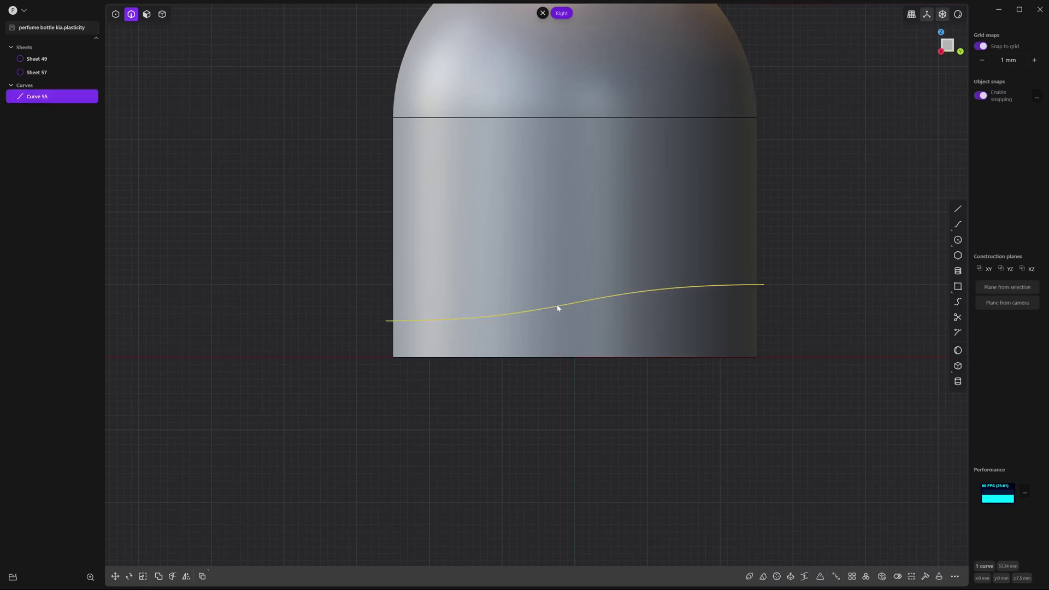
{"action": "type", "text": "f"}
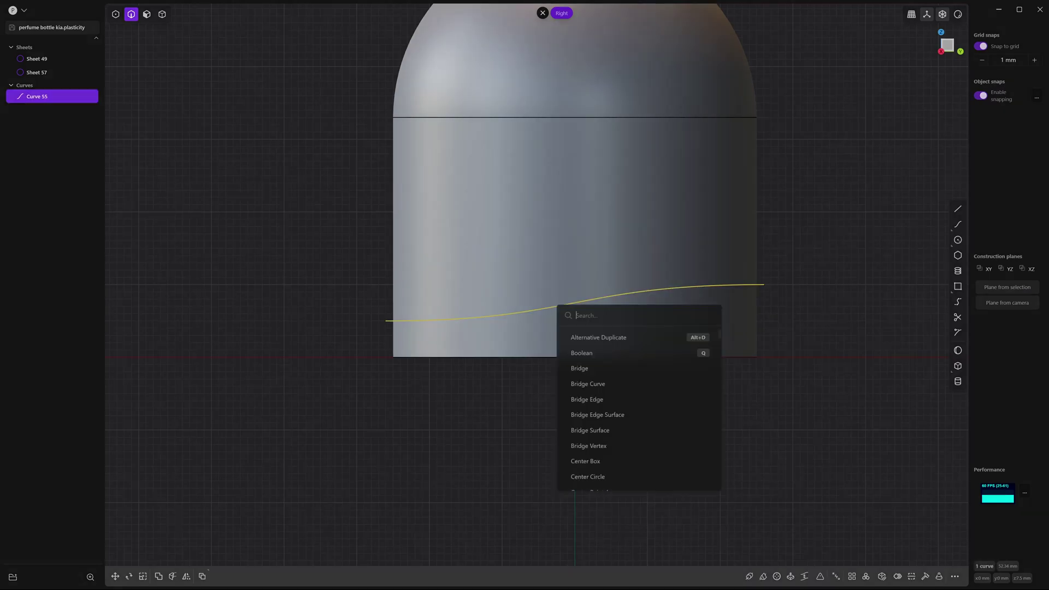
{"action": "type", "text": "thic"}
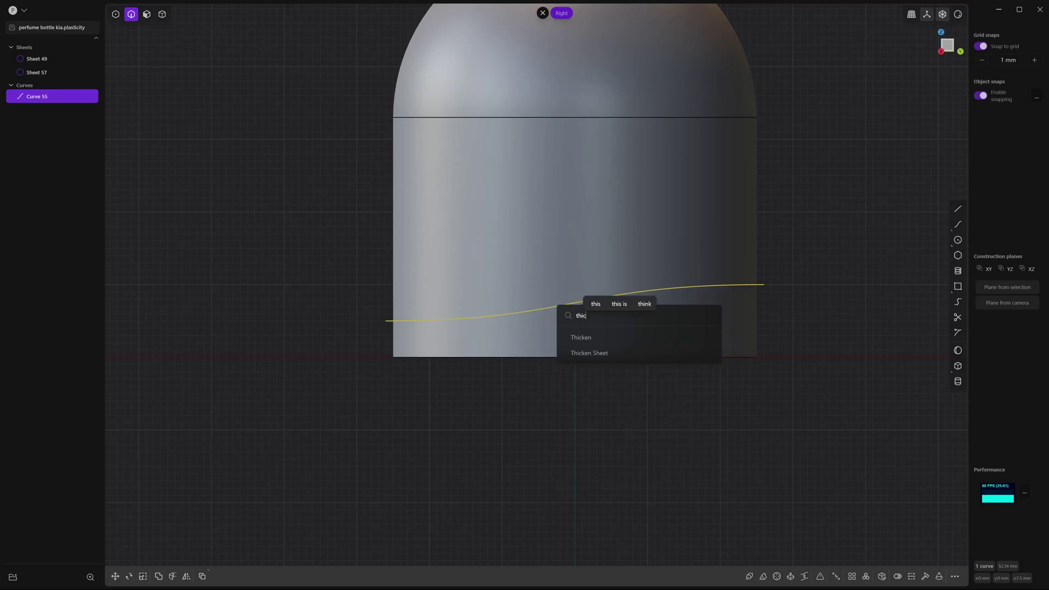
{"action": "key", "text": "Down"}
{"action": "key", "text": "Return"}
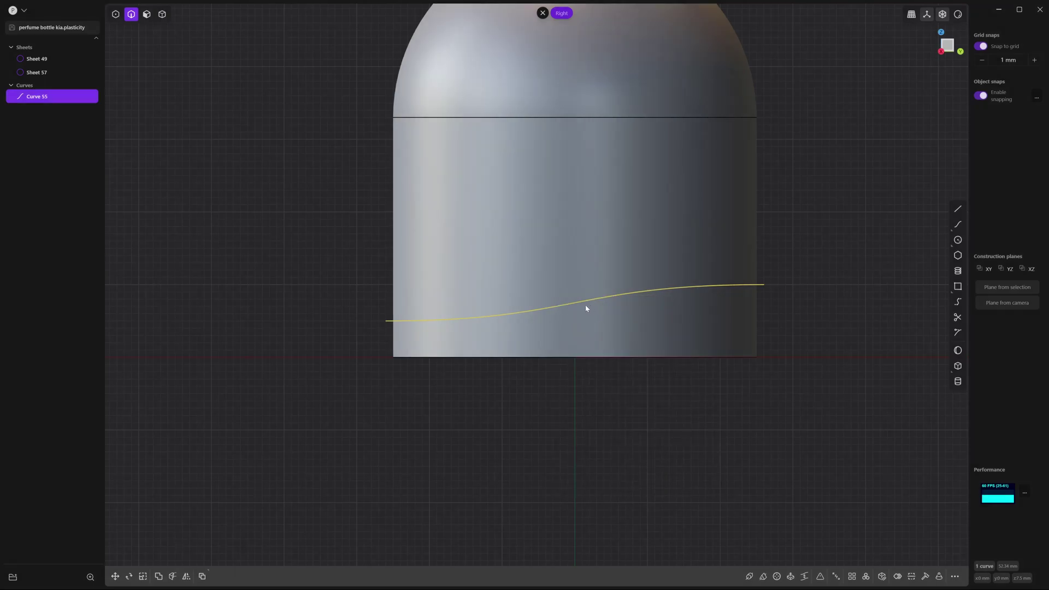
Step: Delete the S-shaped curve used to extrude the wavy sheet
{"action": "middle_click_drag", "start_coordinate": [586, 309], "coordinate": [546, 348]}
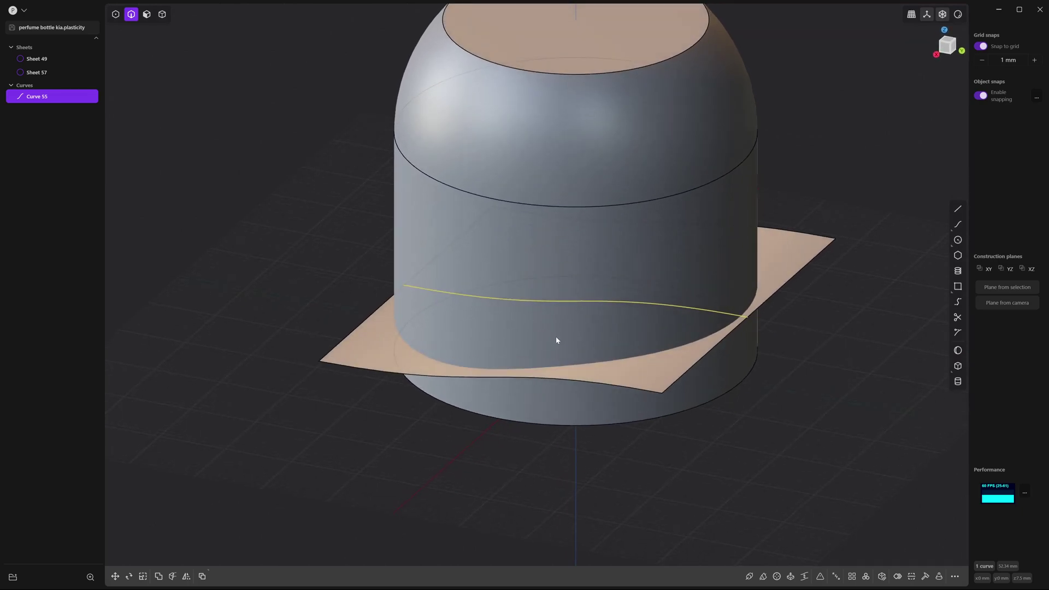
{"action": "key", "text": "Delete"}
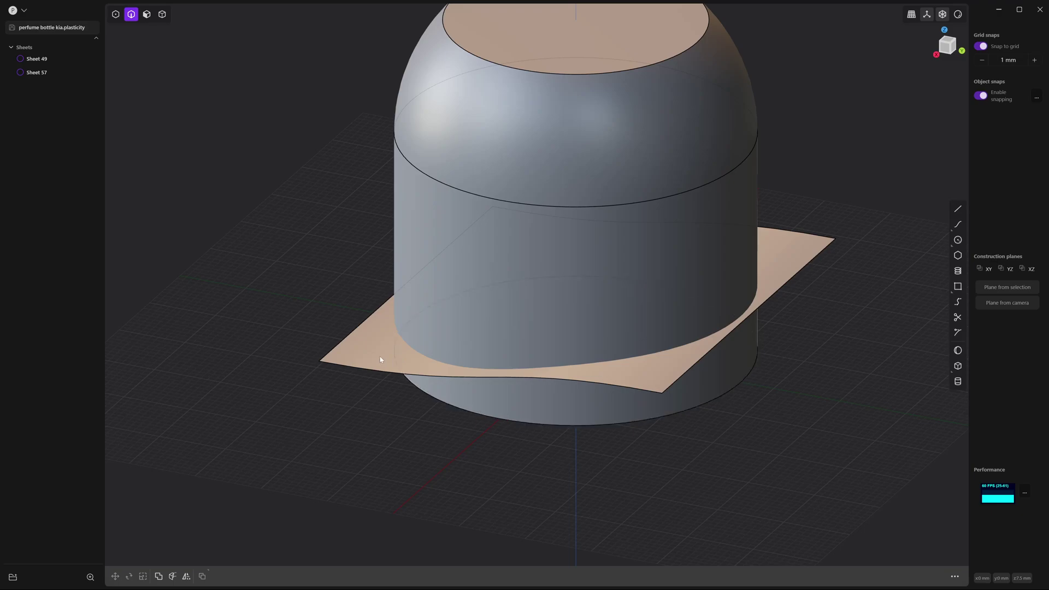
Step: Thicken the wavy sheet into a thin solid slab, setting the second thickness value to -0.8 mm
{"action": "key", "text": "4"}
{"action": "left_click", "coordinate": [359, 358]}
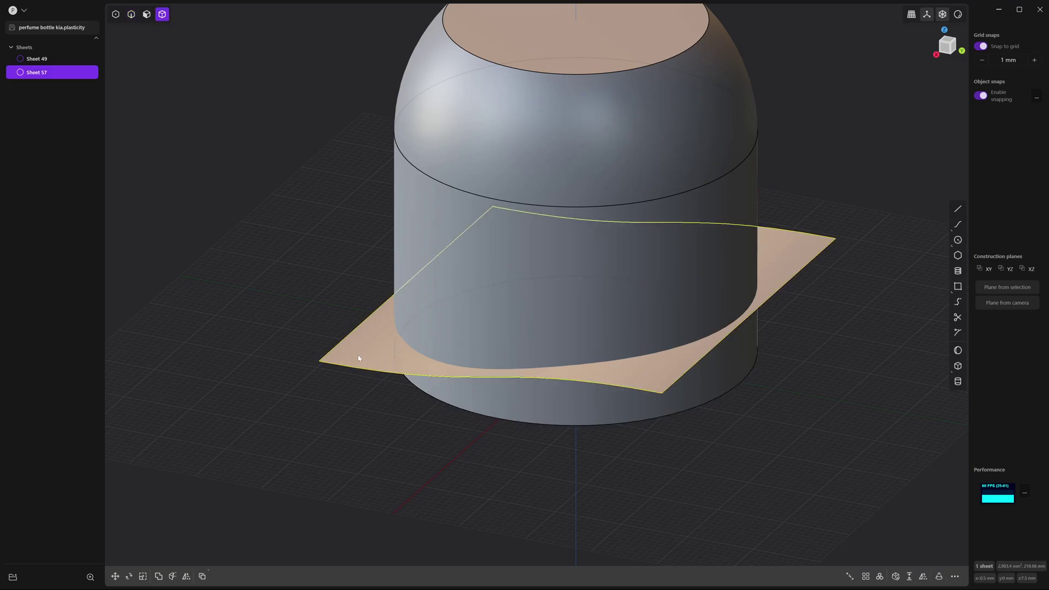
{"action": "key", "text": "space"}
{"action": "type", "text": "thick"}
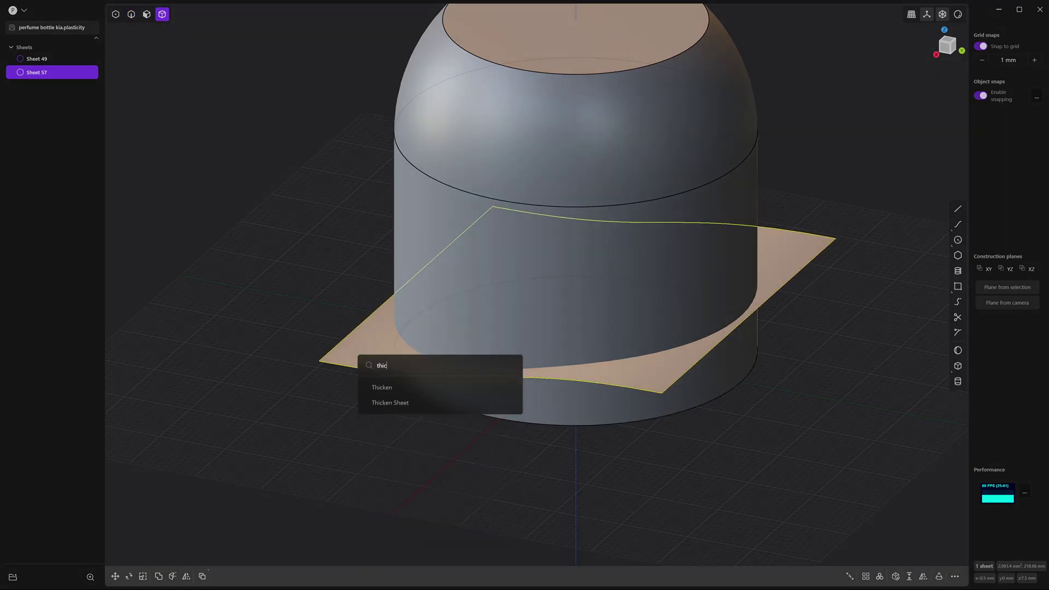
{"action": "left_click", "coordinate": [377, 404]}
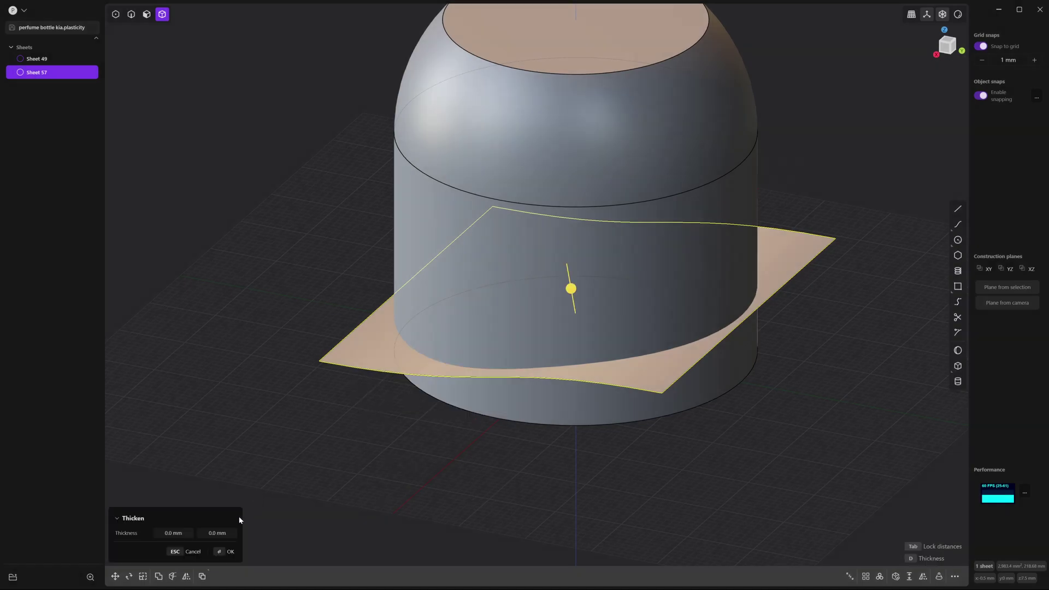
{"action": "left_click", "coordinate": [217, 532]}
{"action": "key", "text": "BackSpace"}
{"action": "key", "text": "Return"}
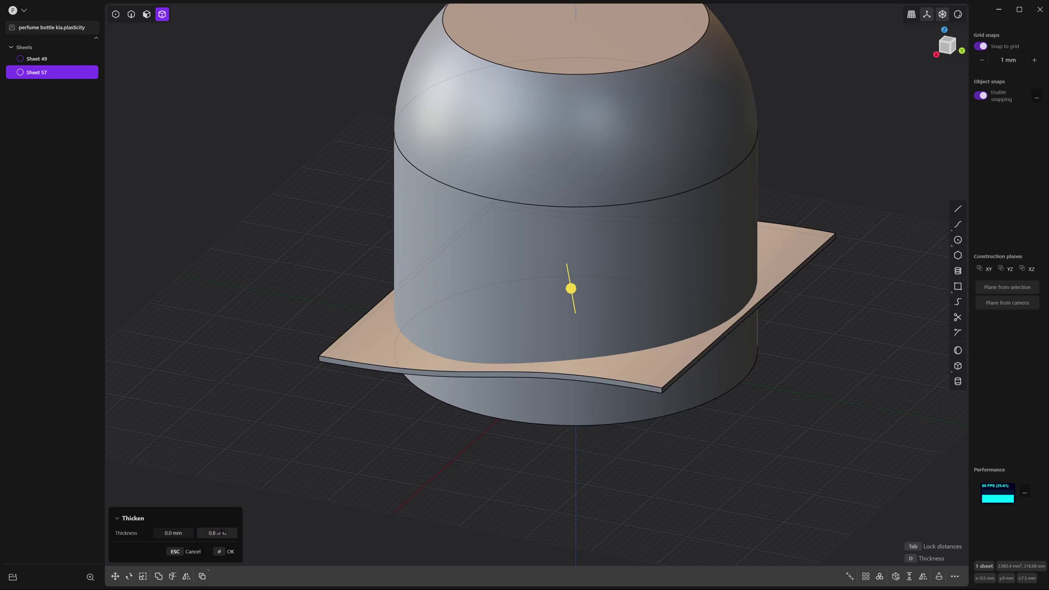
{"action": "left_click", "coordinate": [221, 533]}
{"action": "left_click", "coordinate": [209, 533]}
{"action": "type", "text": "-"}
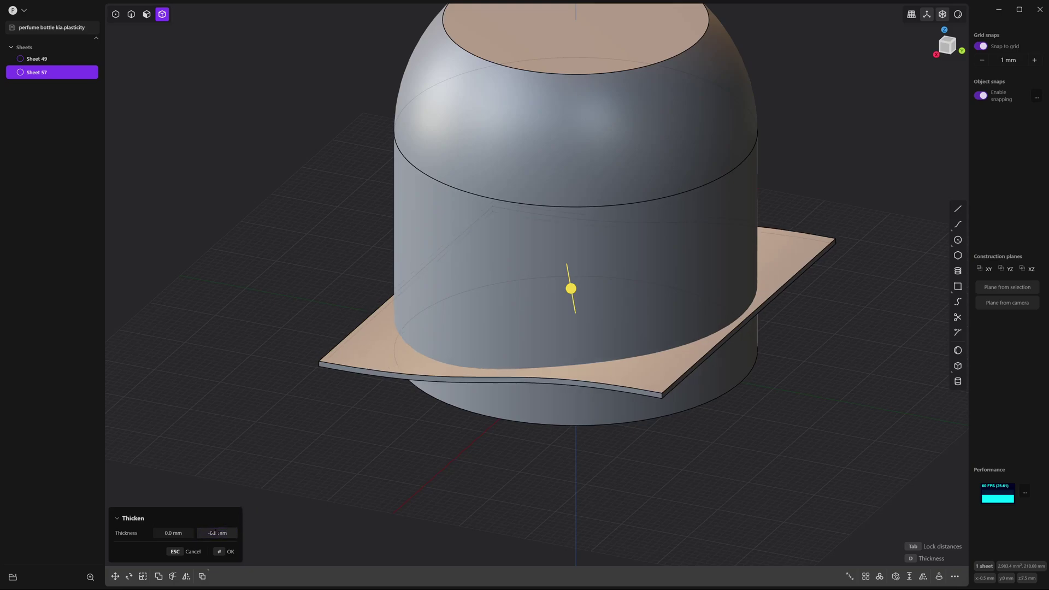
{"action": "left_click", "coordinate": [233, 552]}
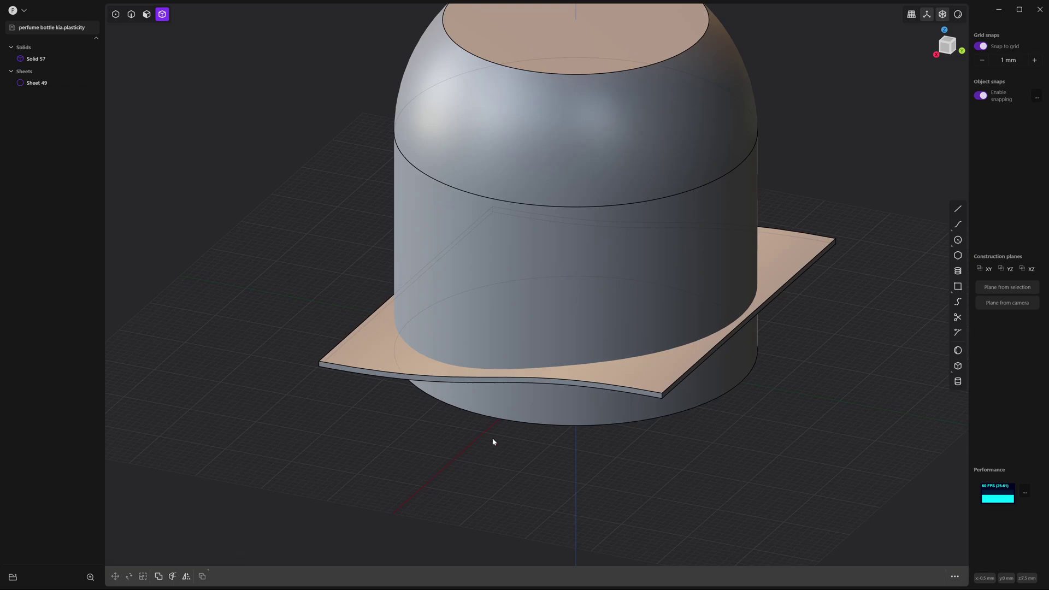
Step: Apply a Boolean to the wavy slab and the bottle body, splitting both where they intersect
{"action": "left_click", "coordinate": [937, 55]}
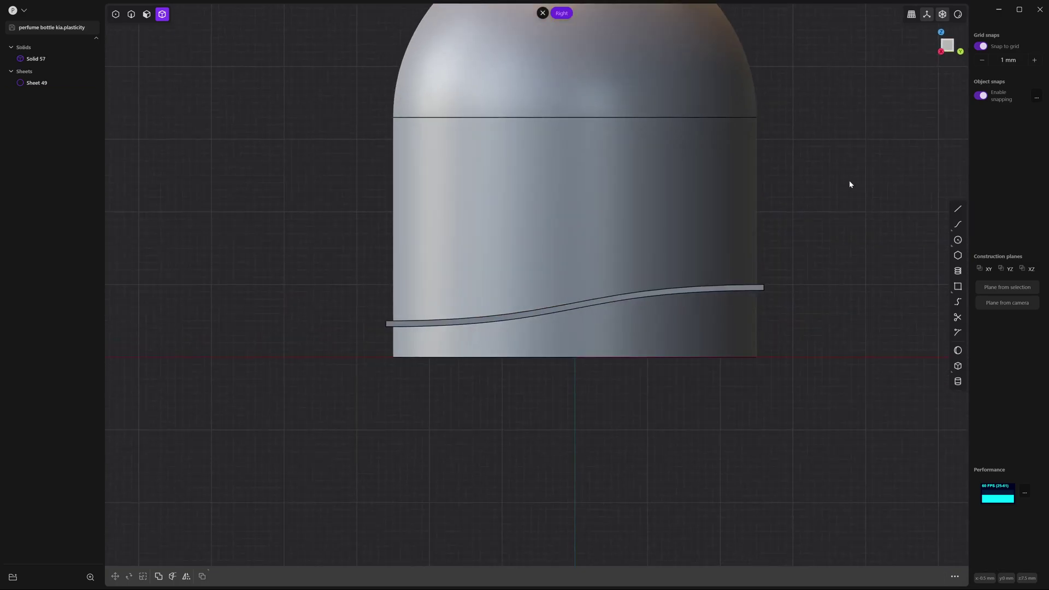
{"action": "scroll", "coordinate": [763, 276], "scroll_direction": "up", "scroll_amount": 5}
{"action": "scroll", "coordinate": [796, 347], "scroll_direction": "down", "scroll_amount": 5}
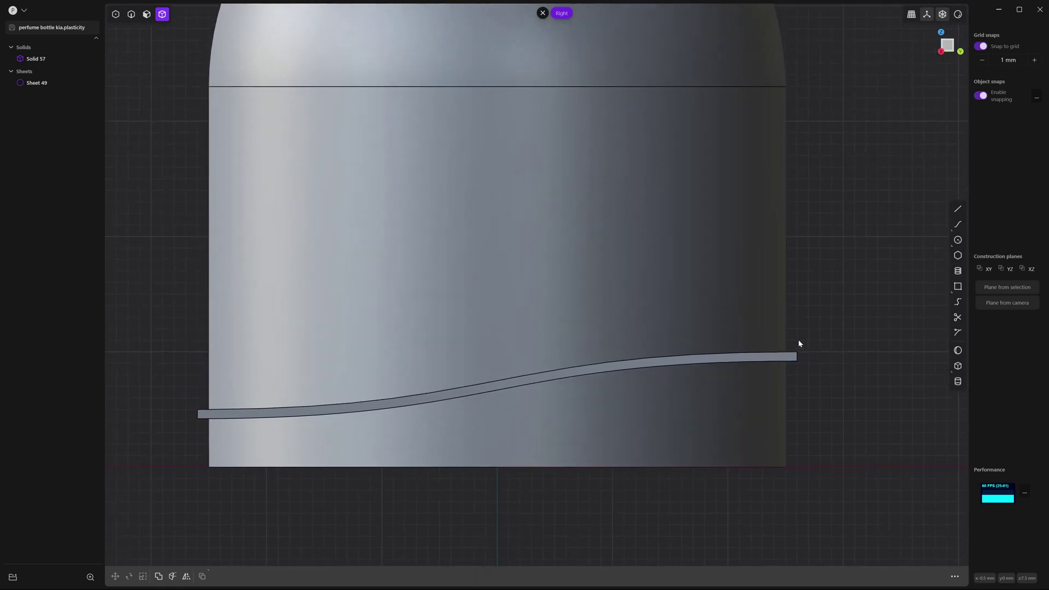
{"action": "middle_click_drag", "start_coordinate": [797, 347], "coordinate": [733, 399]}
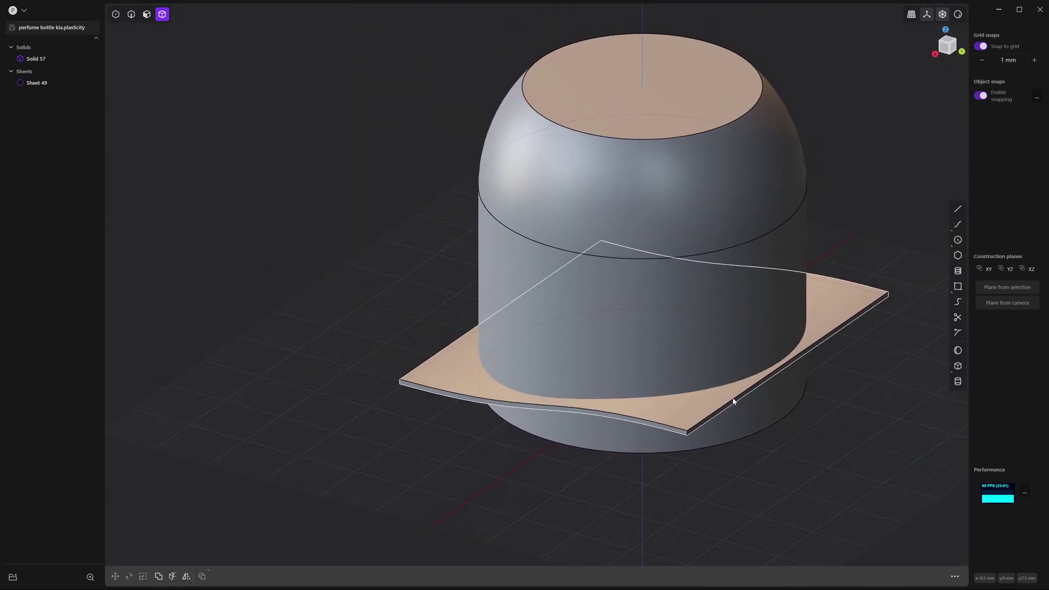
{"action": "left_click", "coordinate": [683, 335]}
{"action": "left_click", "coordinate": [684, 336]}
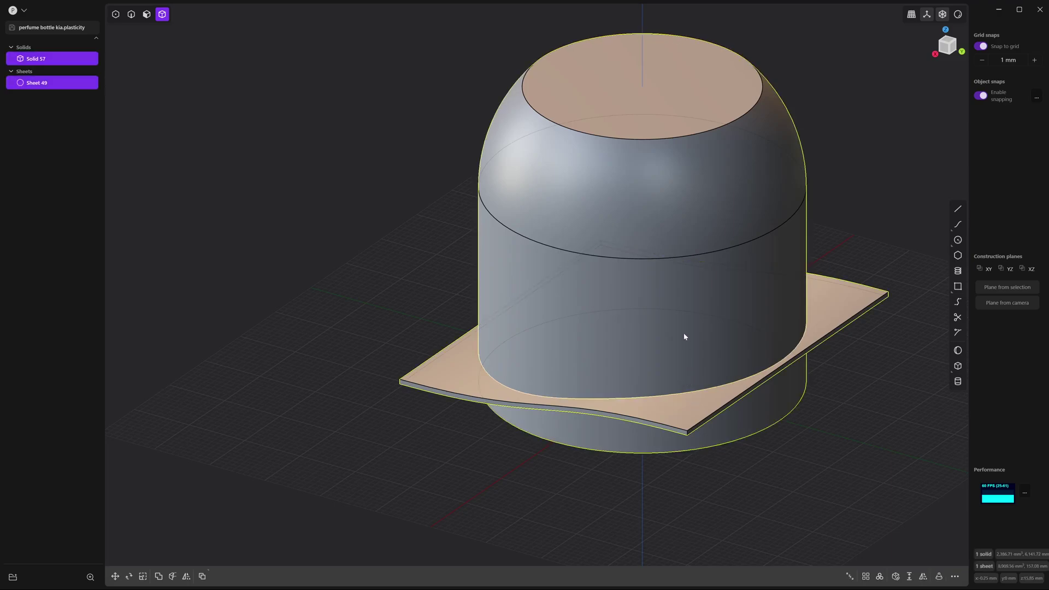
{"action": "key", "text": "shift+b"}
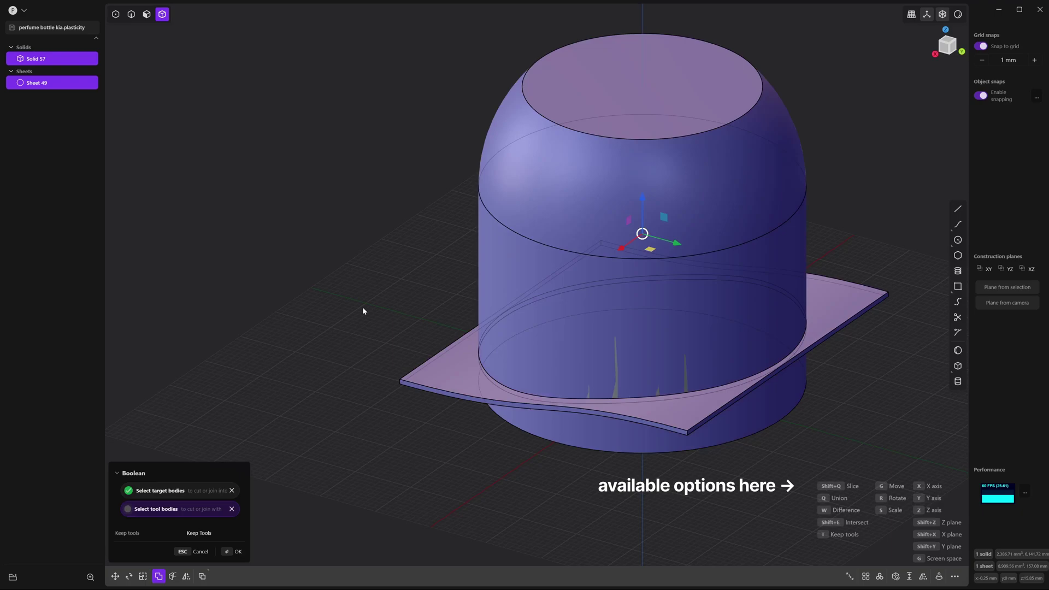
{"action": "key", "text": "Return"}
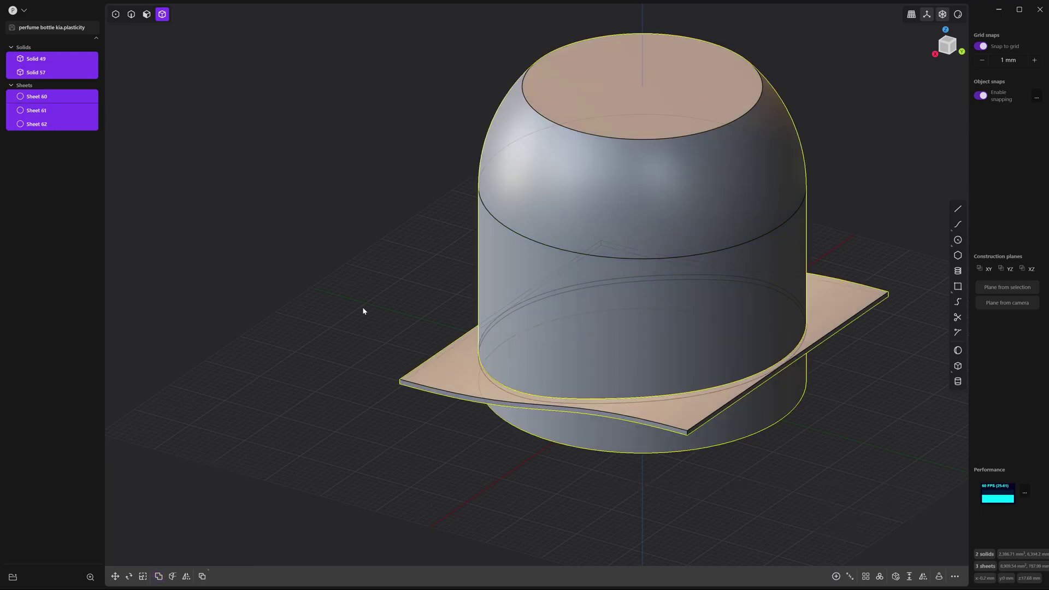
Step: Delete the body piece below the wavy slab and the slab's outer part surrounding the body
{"action": "middle_click_drag", "start_coordinate": [449, 444], "coordinate": [581, 379]}
{"action": "left_click", "coordinate": [582, 381]}
{"action": "key", "text": "Delete"}
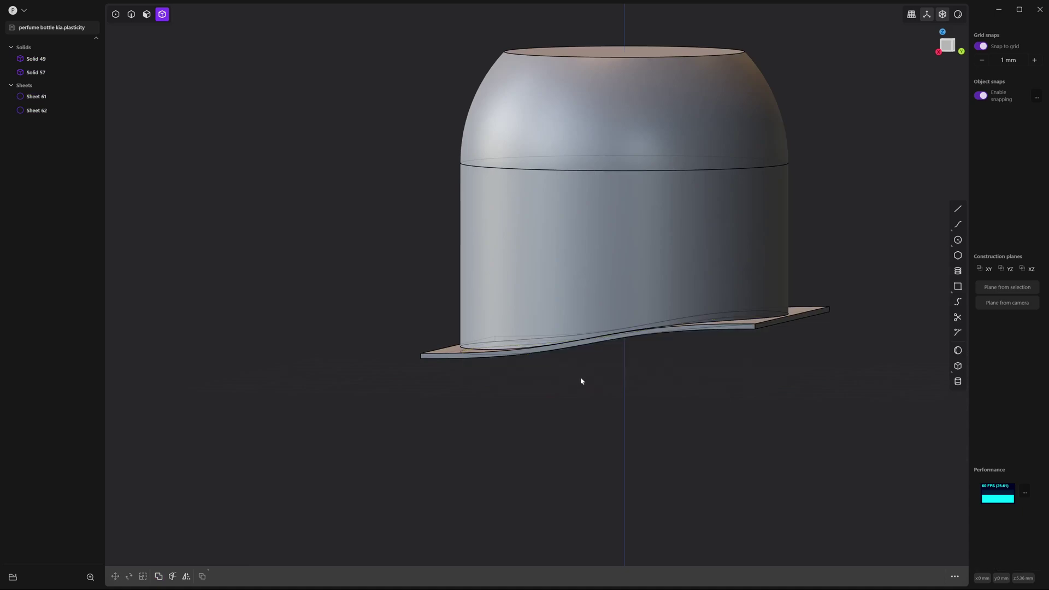
{"action": "left_click", "coordinate": [468, 358]}
{"action": "key", "text": "Delete"}
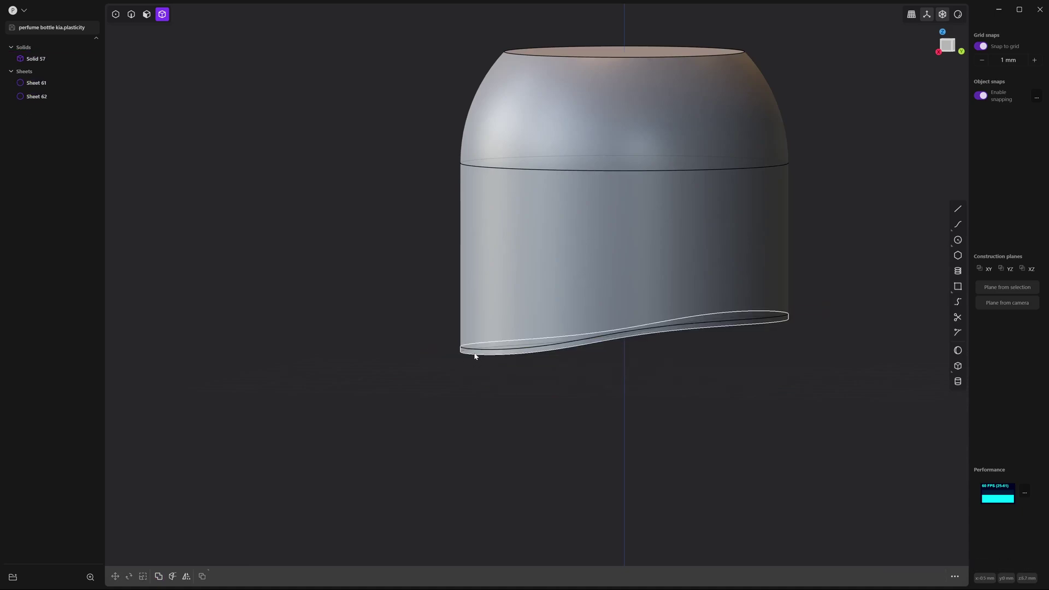
Step: Delete the slab solid inside the body outline, keeping the thin wavy band sheet at the same place
{"action": "left_click", "coordinate": [471, 354]}
{"action": "key", "text": "Delete"}
{"action": "left_click", "coordinate": [474, 356]}
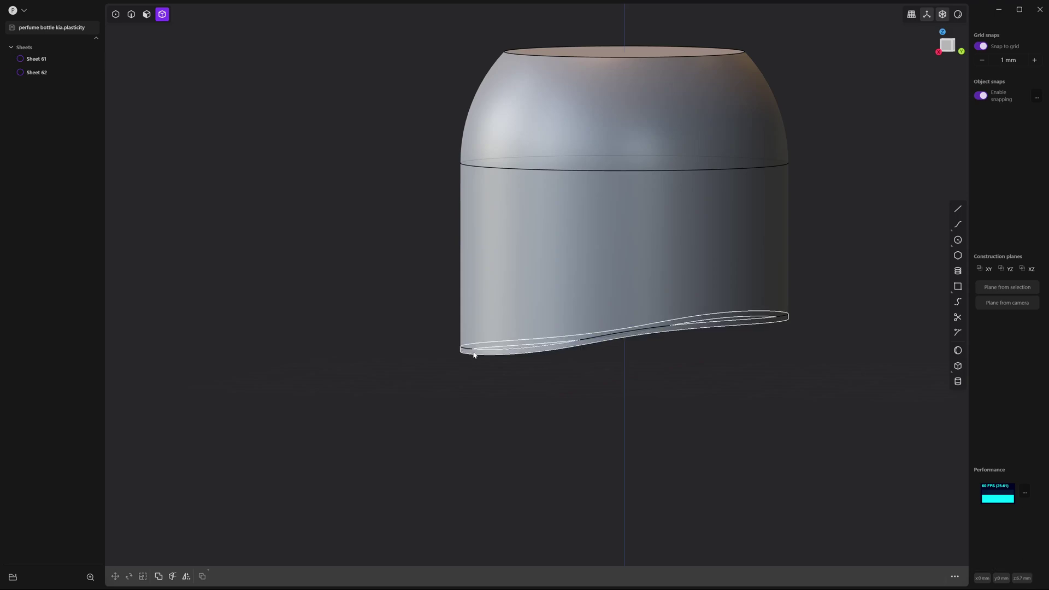
{"action": "key", "text": "ctrl+z"}
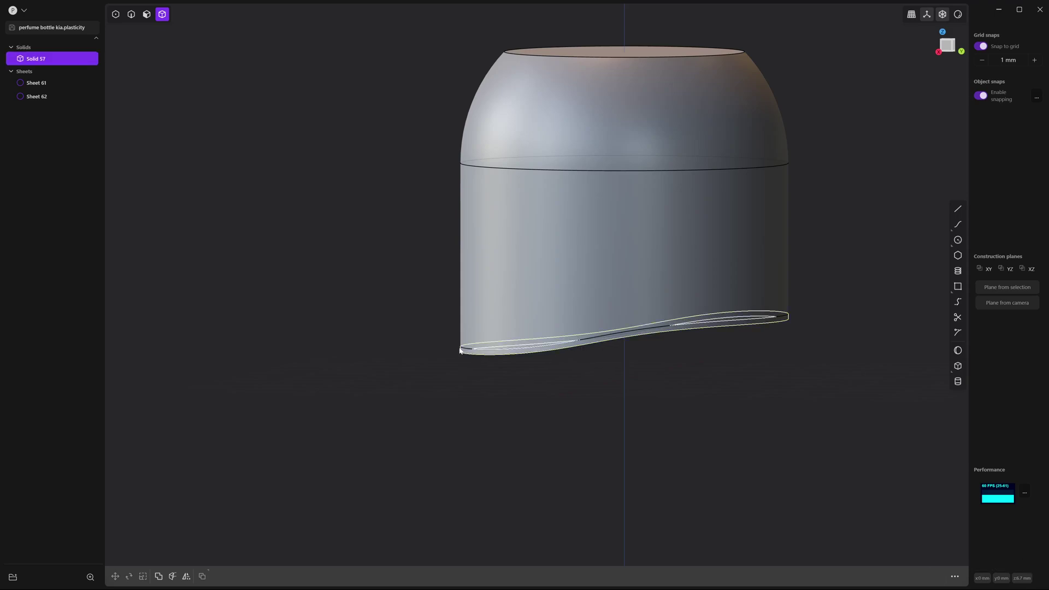
{"action": "mouse_move", "coordinate": [40, 99]}
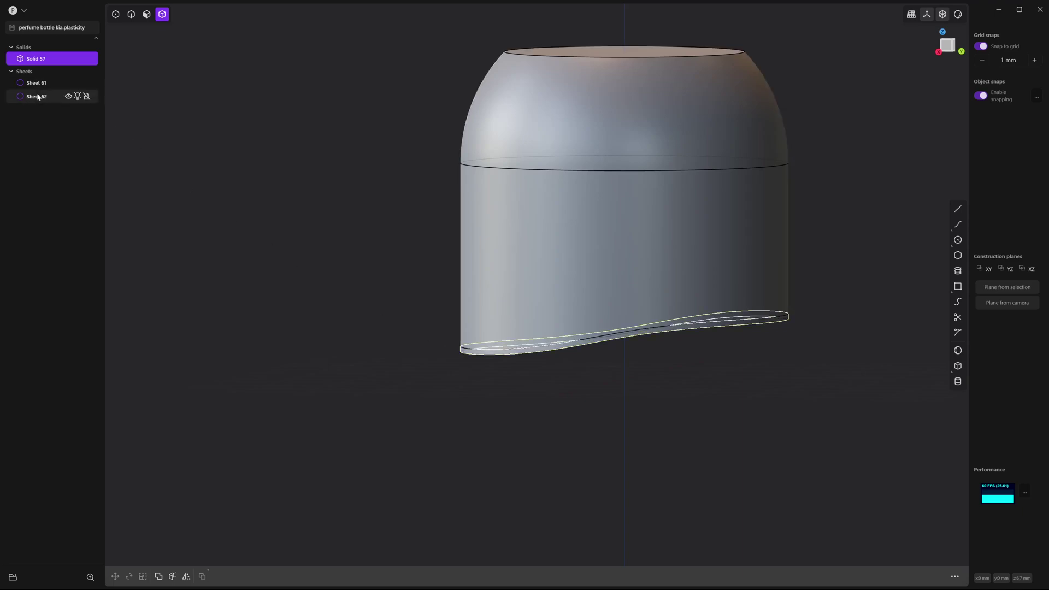
{"action": "key", "text": "Delete"}
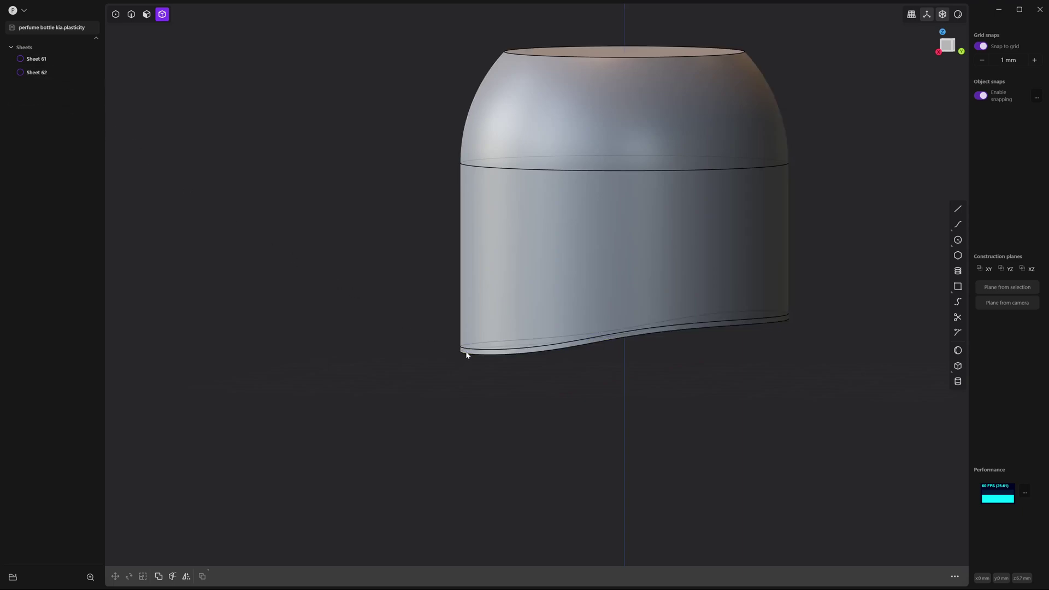
Step: Inspect the thin wavy band sheet along the upper body's lower edge in a side view
{"action": "left_click", "coordinate": [467, 354]}
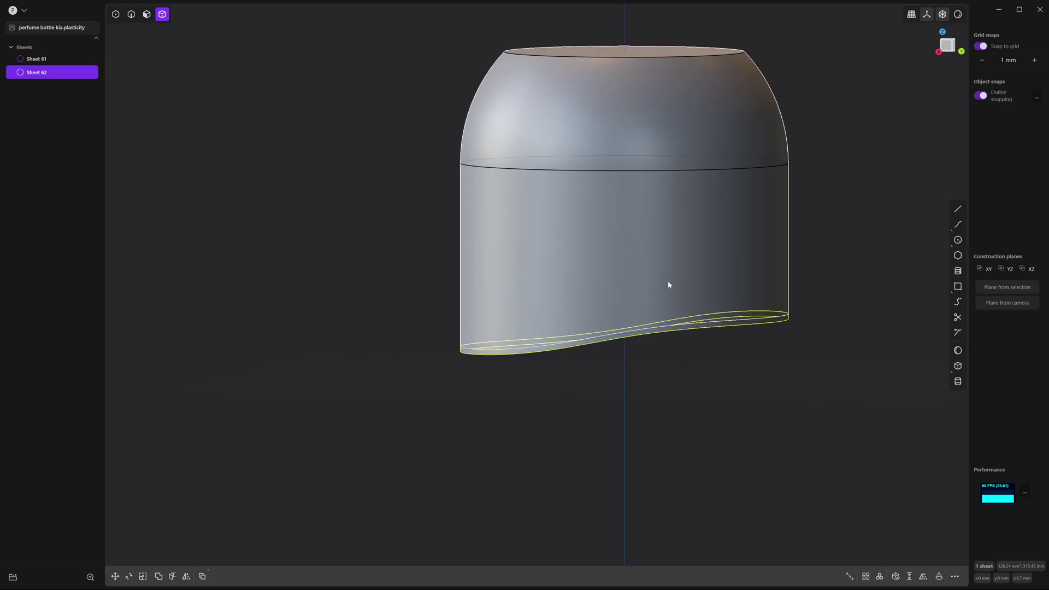
{"action": "left_click", "coordinate": [668, 297]}
{"action": "left_click", "coordinate": [662, 334]}
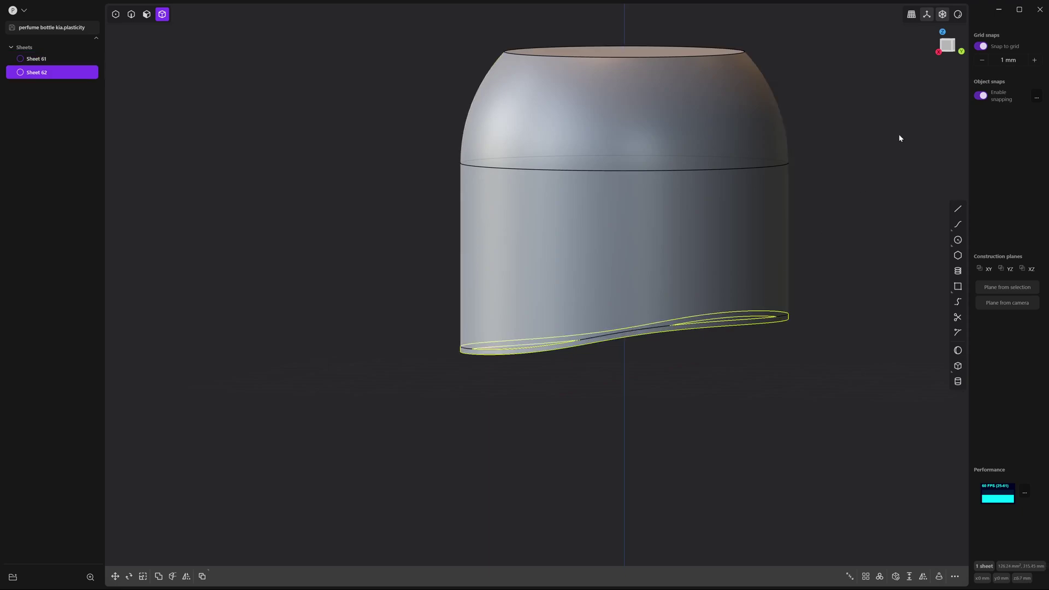
{"action": "left_click", "coordinate": [939, 53]}
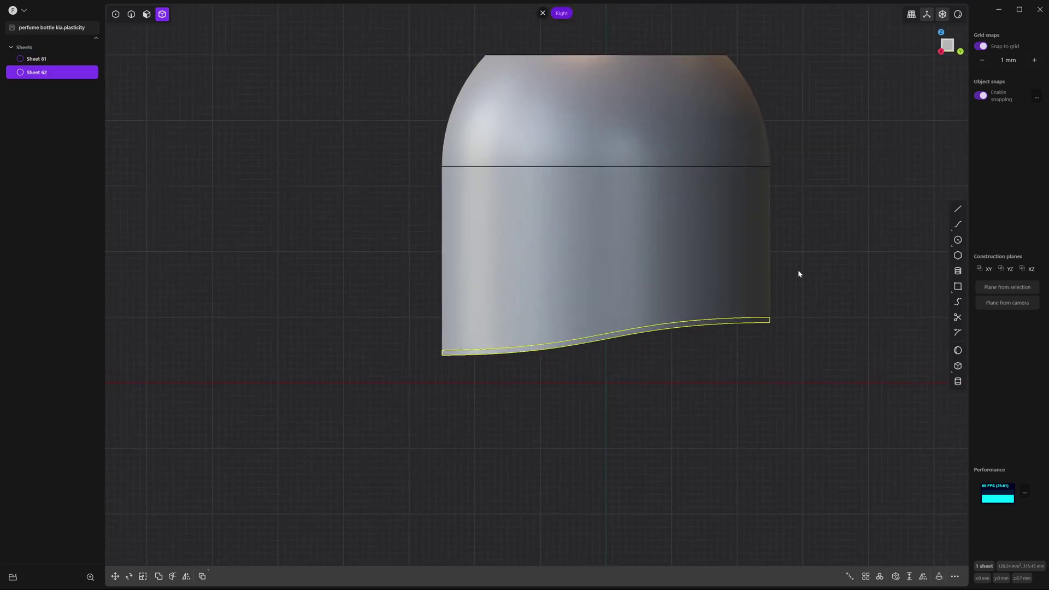
{"action": "left_click", "coordinate": [770, 335]}
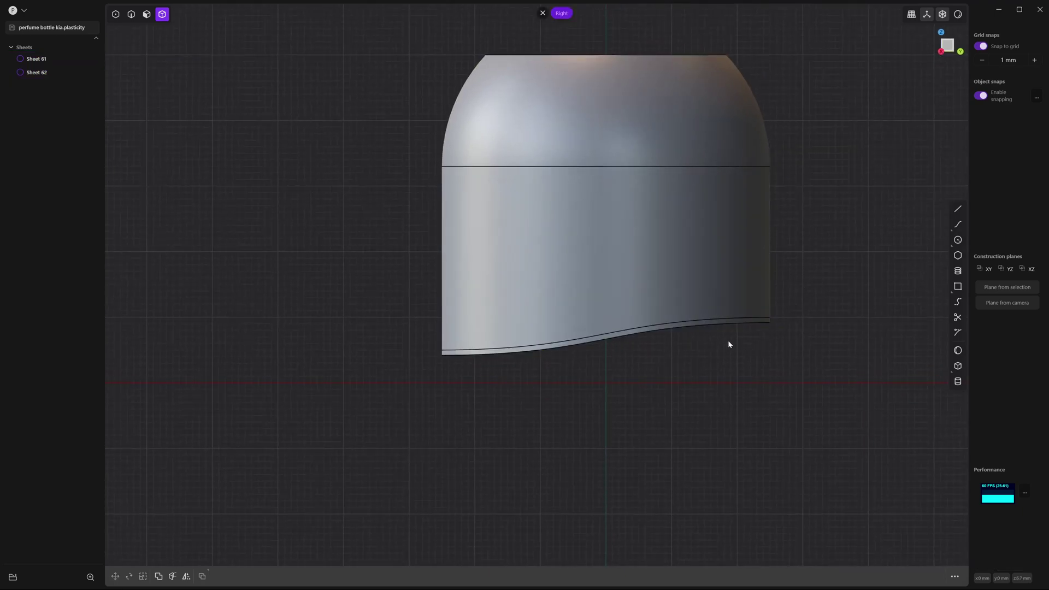
Step: Draw a 35 mm diameter horizontal circle centred at the origin below the wavy band
{"action": "scroll", "coordinate": [730, 343], "scroll_direction": "up", "scroll_amount": 4}
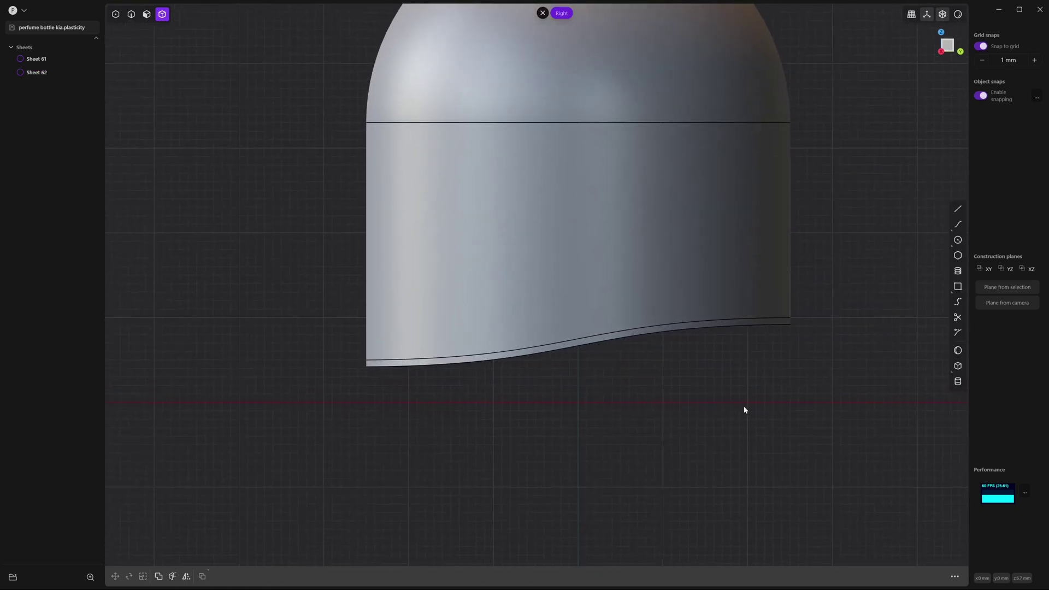
{"action": "left_click", "coordinate": [959, 240]}
{"action": "left_click", "coordinate": [580, 404]}
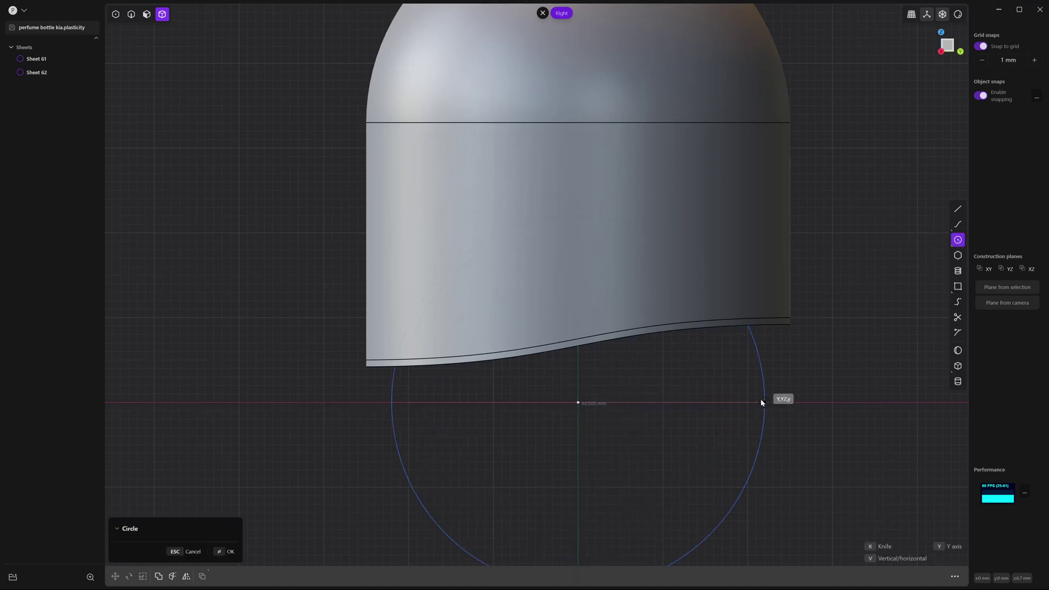
{"action": "key", "text": "v"}
{"action": "key", "text": "Tab"}
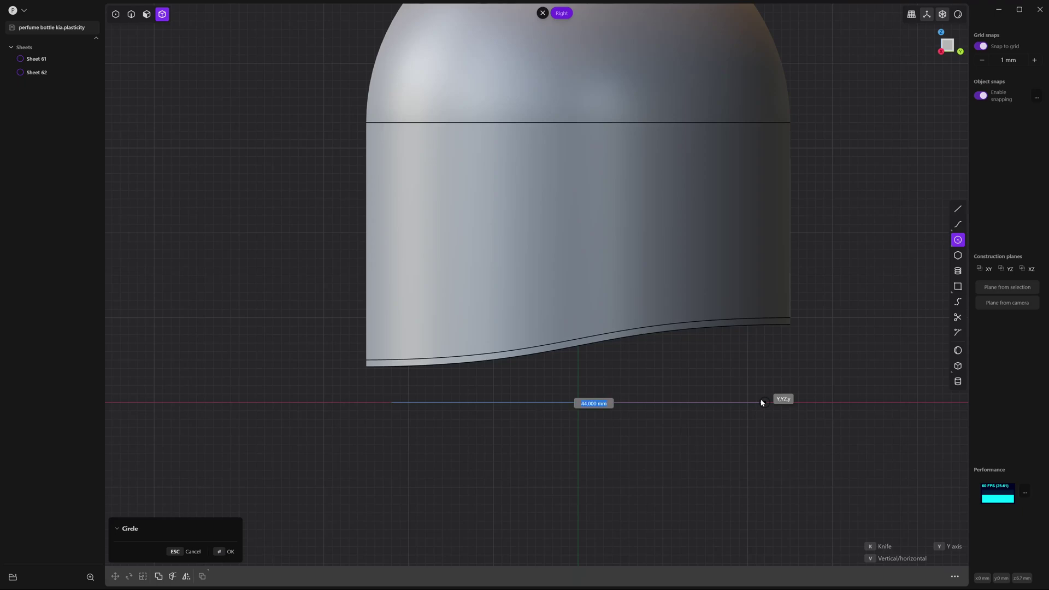
{"action": "type", "text": "35"}
{"action": "key", "text": "Return"}
{"action": "left_click", "coordinate": [761, 403]}
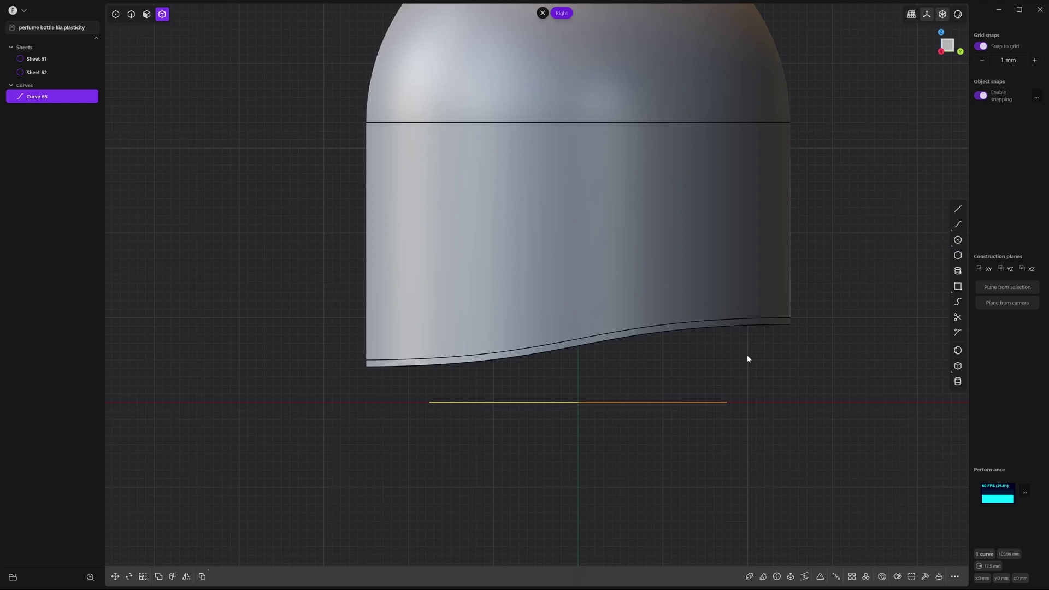
Step: Try a G0 loft between the wavy band's lower edge and the base circle, checking its shape from the side
{"action": "middle_click_drag", "start_coordinate": [773, 349], "coordinate": [765, 321]}
{"action": "key", "text": "2"}
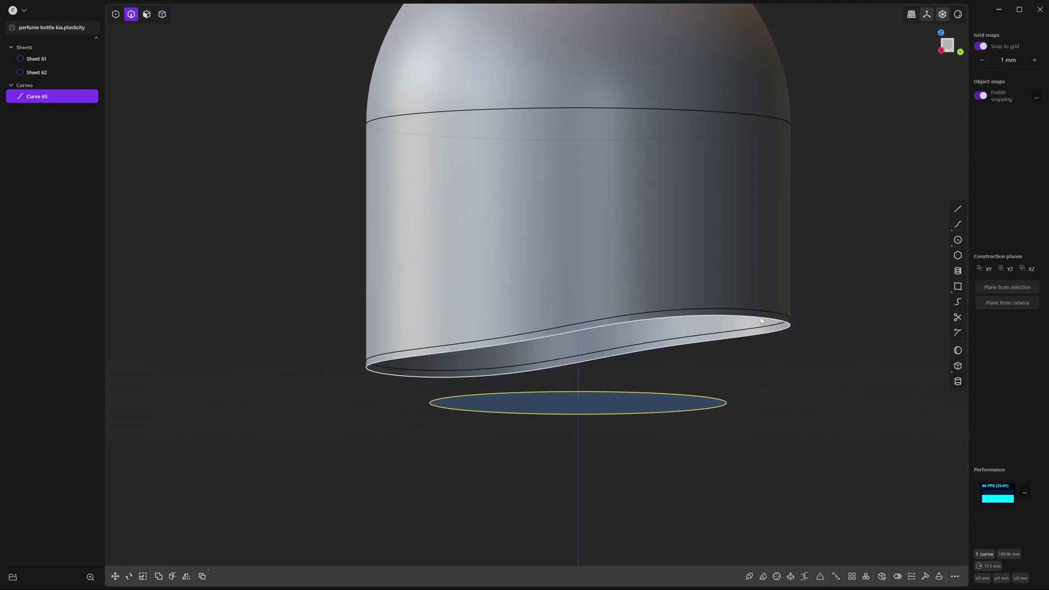
{"action": "left_click", "coordinate": [765, 320]}
{"action": "key", "text": "e"}
{"action": "left_click", "coordinate": [644, 392]}
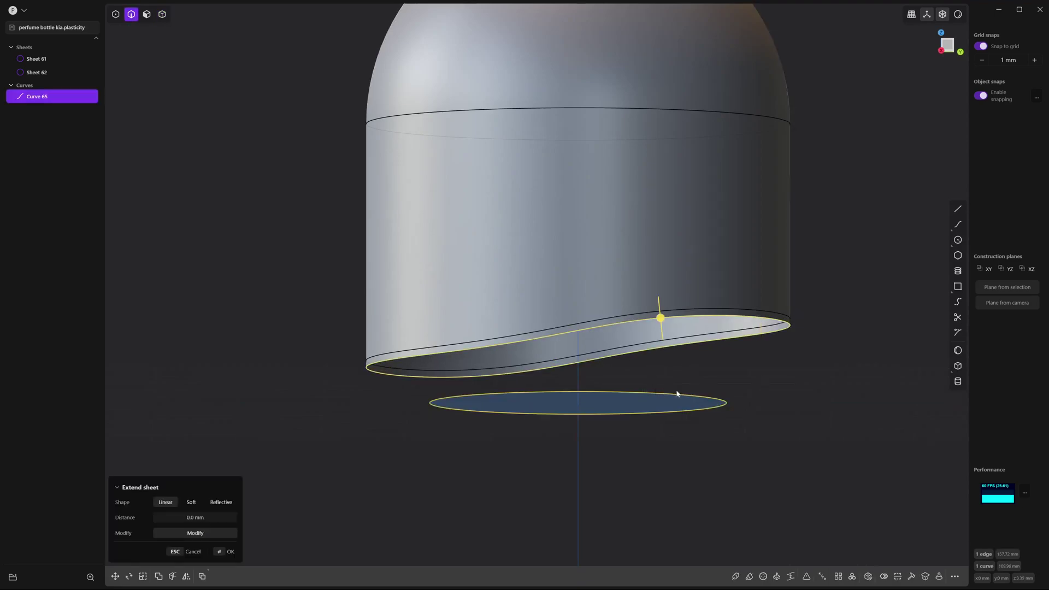
{"action": "key", "text": "shift+l"}
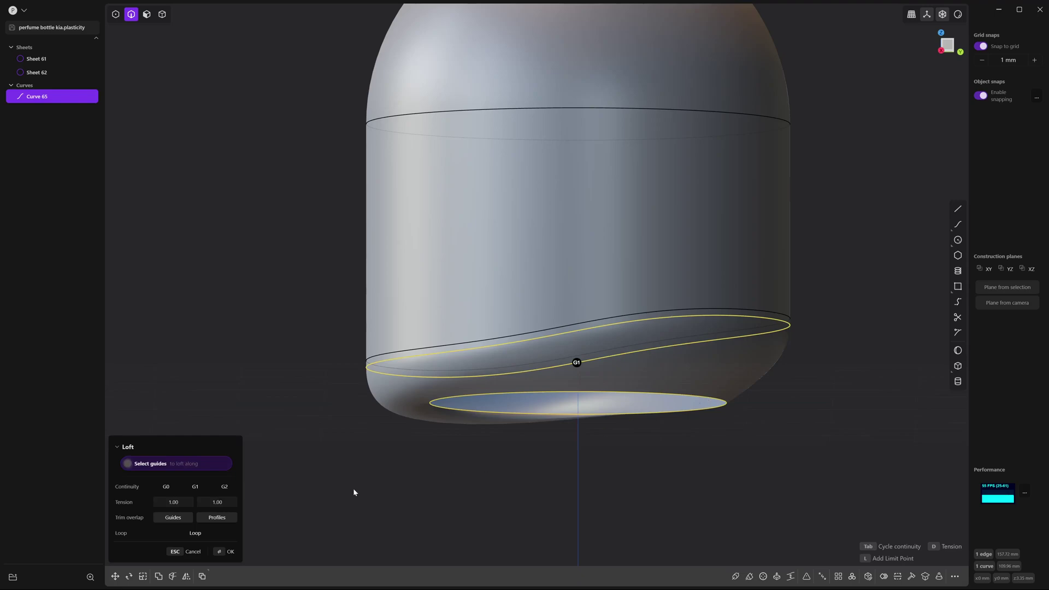
{"action": "left_click", "coordinate": [167, 488]}
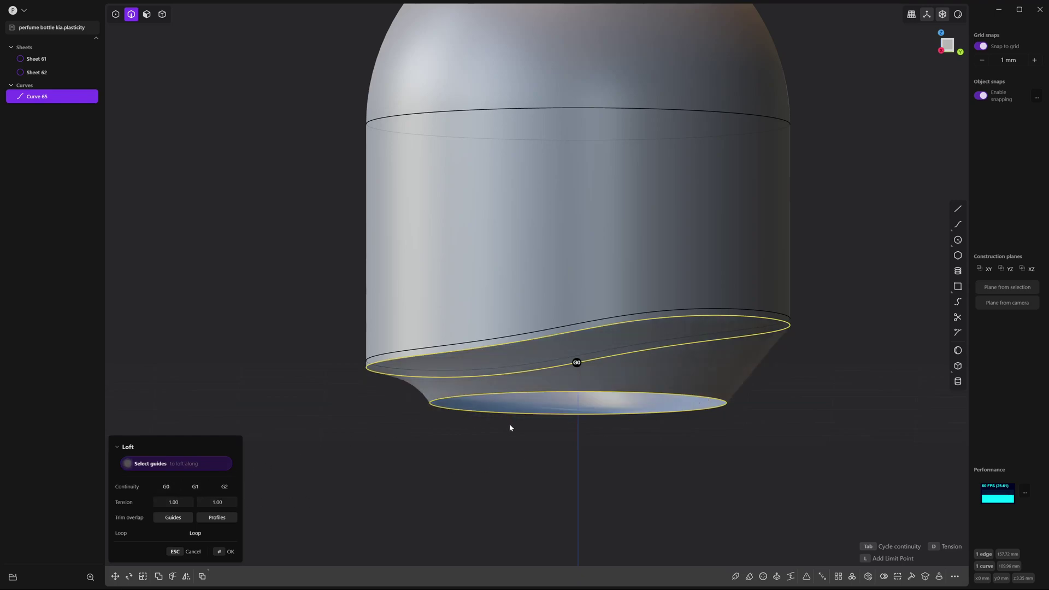
{"action": "middle_click_drag", "start_coordinate": [510, 427], "coordinate": [323, 440]}
{"action": "middle_click_drag", "start_coordinate": [525, 445], "coordinate": [586, 414]}
{"action": "scroll", "coordinate": [534, 411], "scroll_direction": "up", "scroll_amount": 3}
{"action": "scroll", "coordinate": [534, 411], "scroll_direction": "up", "scroll_amount": 1}
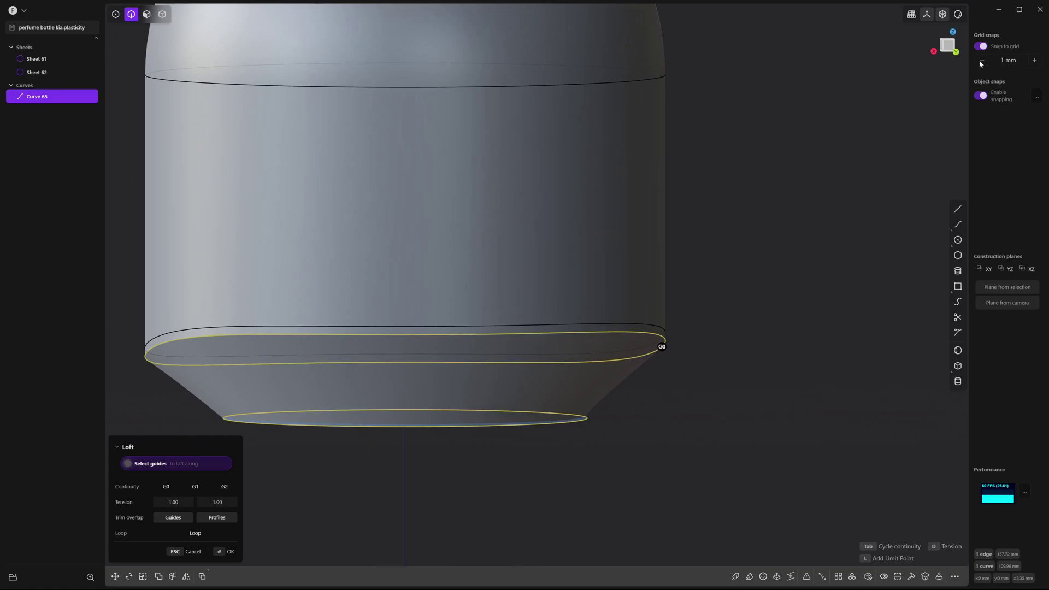
{"action": "left_click", "coordinate": [933, 51]}
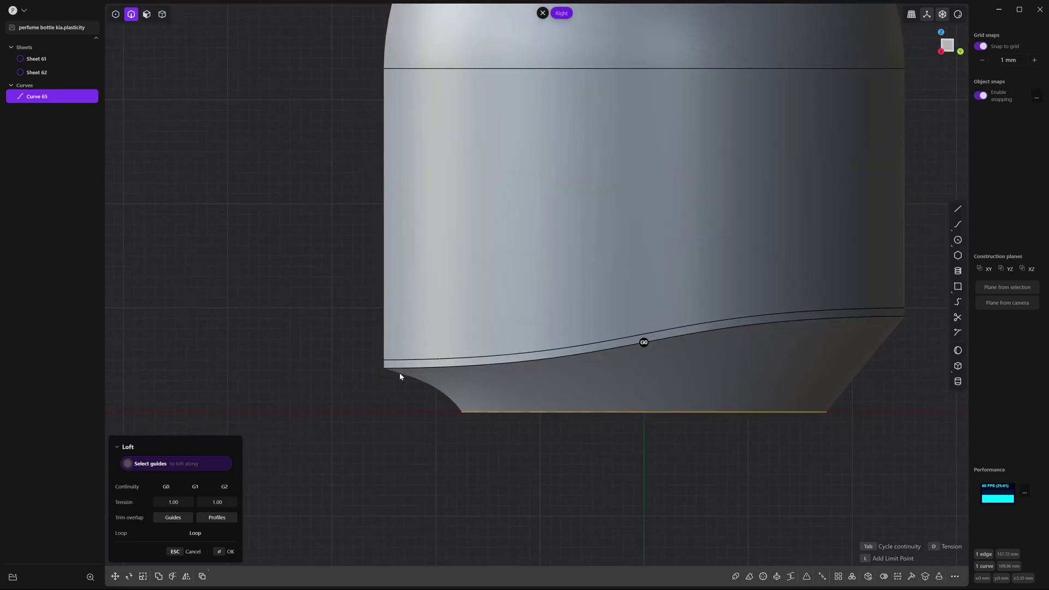
{"action": "left_click", "coordinate": [193, 552]}
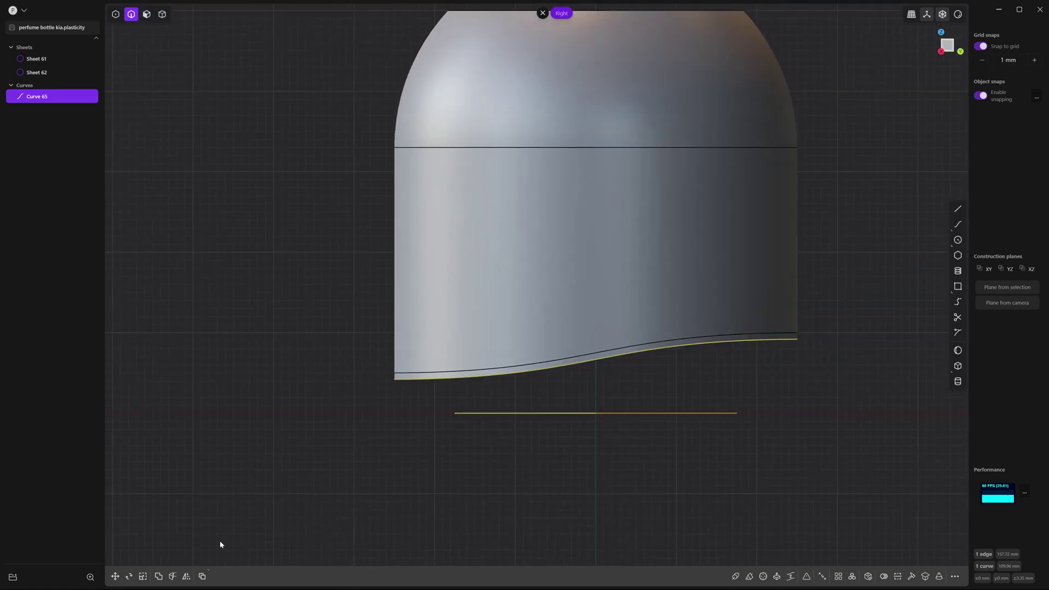
{"action": "middle_click_drag", "start_coordinate": [606, 430], "coordinate": [531, 426], "text": "shift"}
{"action": "left_click", "coordinate": [600, 425]}
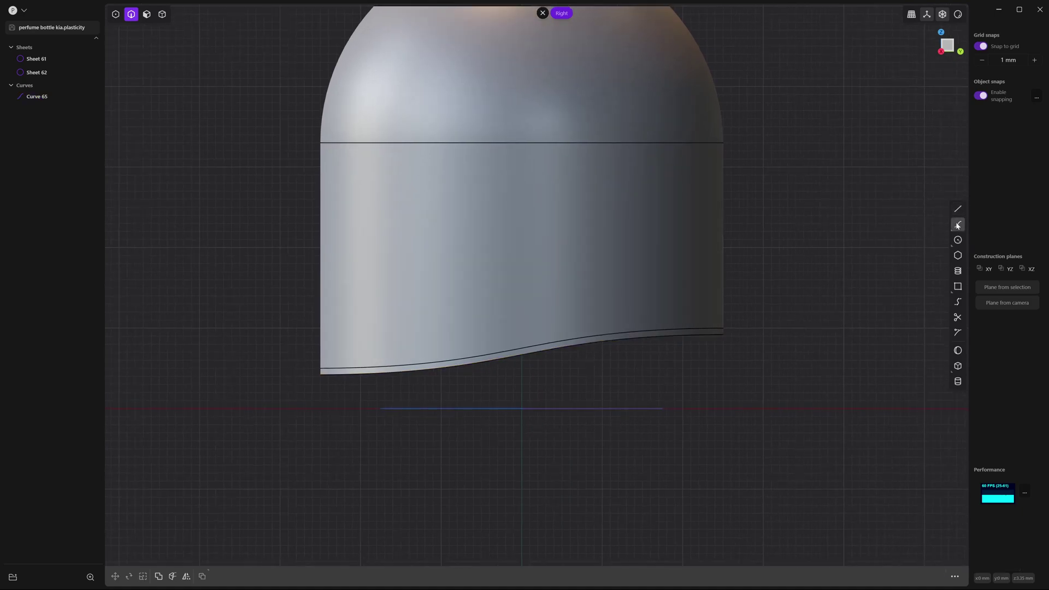
{"action": "left_click", "coordinate": [941, 231]}
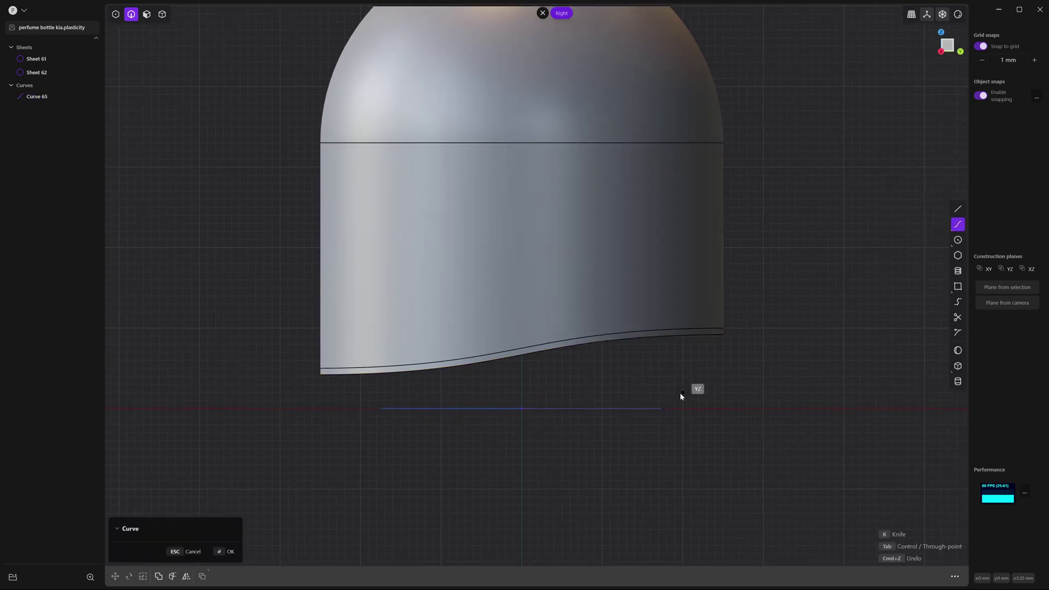
{"action": "left_click", "coordinate": [662, 408]}
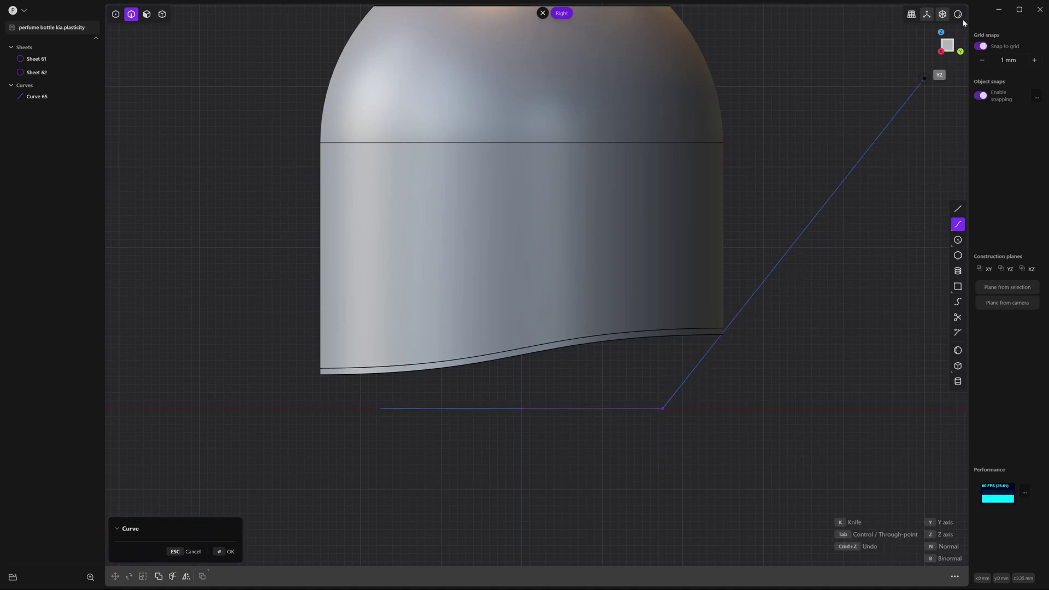
{"action": "left_click", "coordinate": [983, 46]}
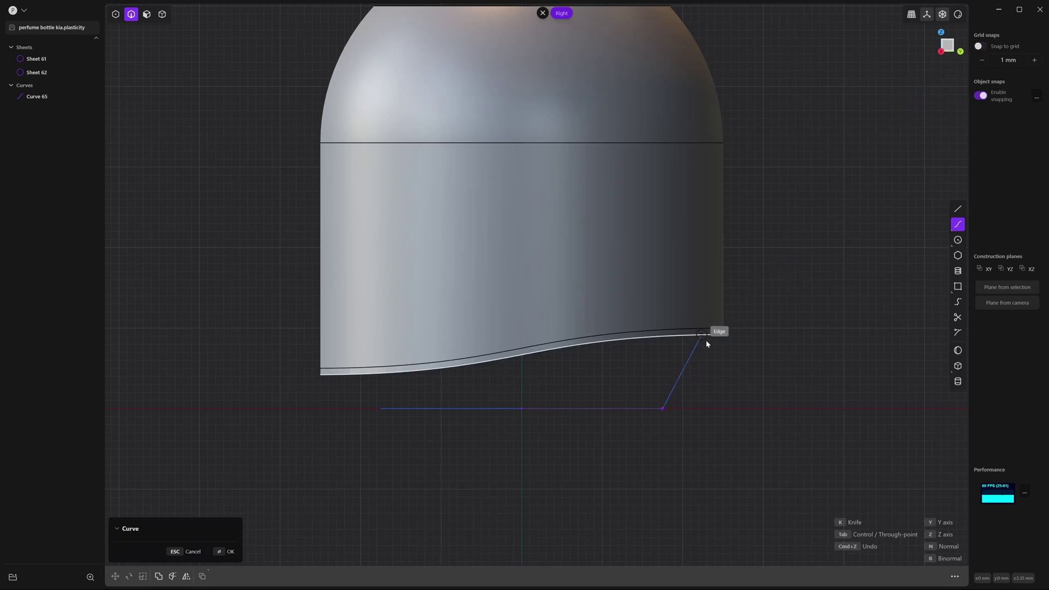
{"action": "scroll", "coordinate": [706, 341], "scroll_direction": "up", "scroll_amount": 2}
{"action": "scroll", "coordinate": [706, 342], "scroll_direction": "up", "scroll_amount": 2}
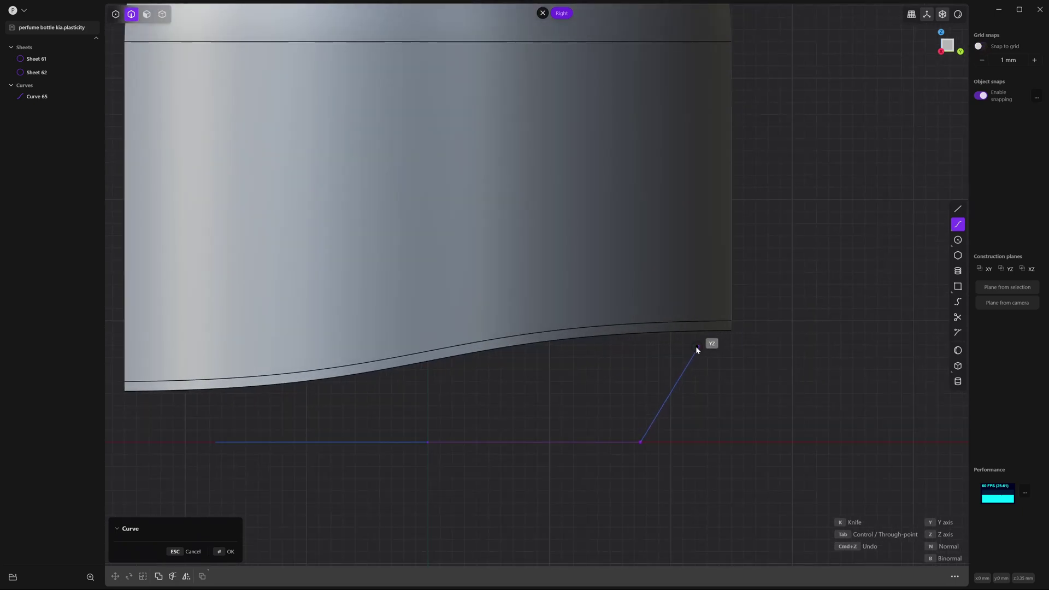
{"action": "left_click", "coordinate": [693, 349]}
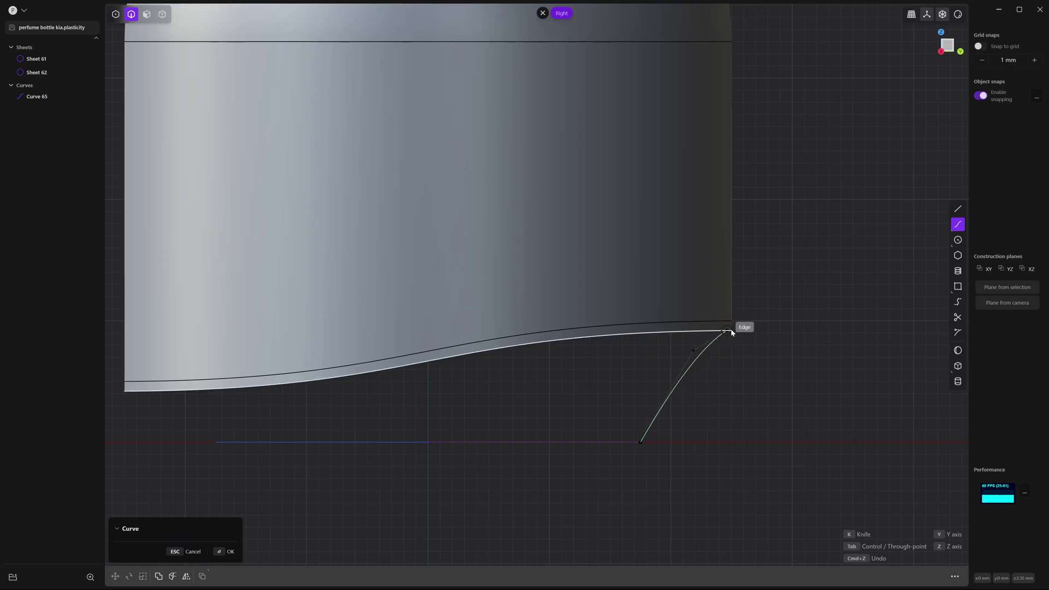
{"action": "middle_click_drag", "start_coordinate": [727, 334], "coordinate": [675, 348]}
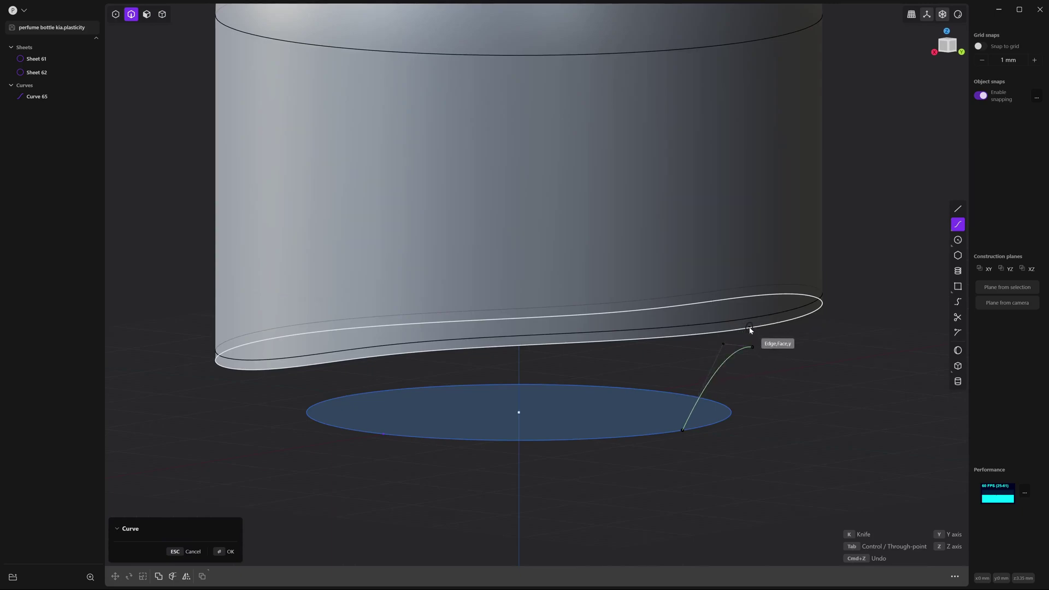
{"action": "key", "text": "Escape"}
Step: In the back view, draw a vertical line about 13 mm long on the centre axis, crossing the wavy band
{"action": "key", "text": "KP_3"}
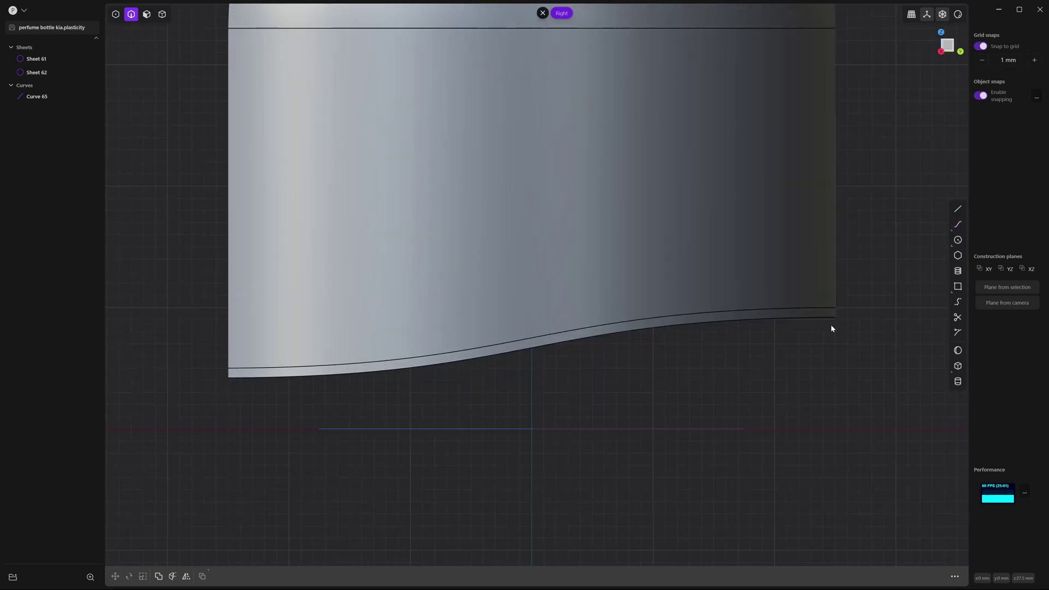
{"action": "scroll", "coordinate": [825, 340], "scroll_direction": "up", "scroll_amount": 1}
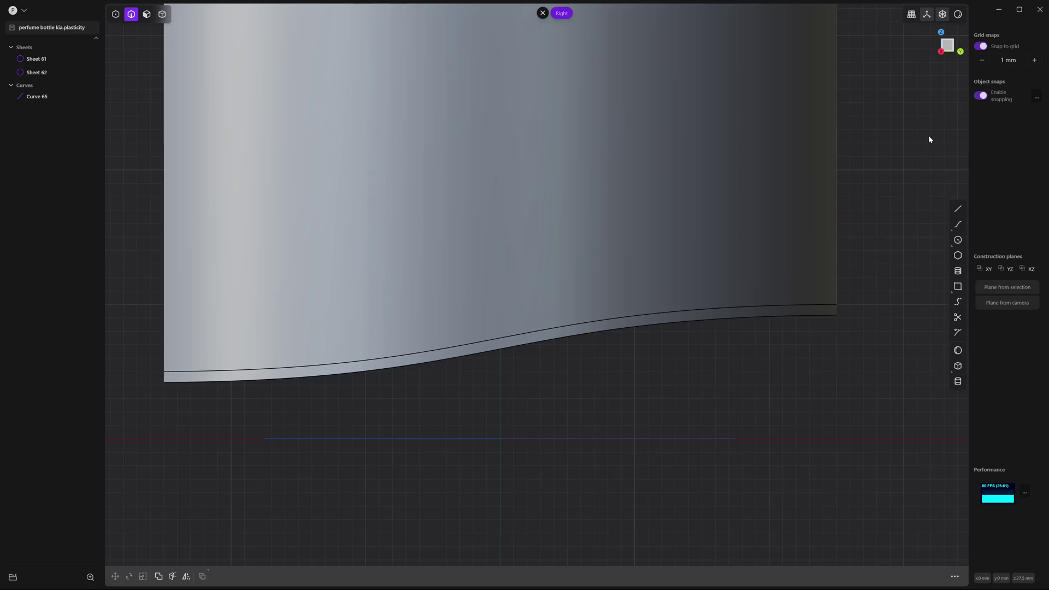
{"action": "left_click", "coordinate": [961, 52]}
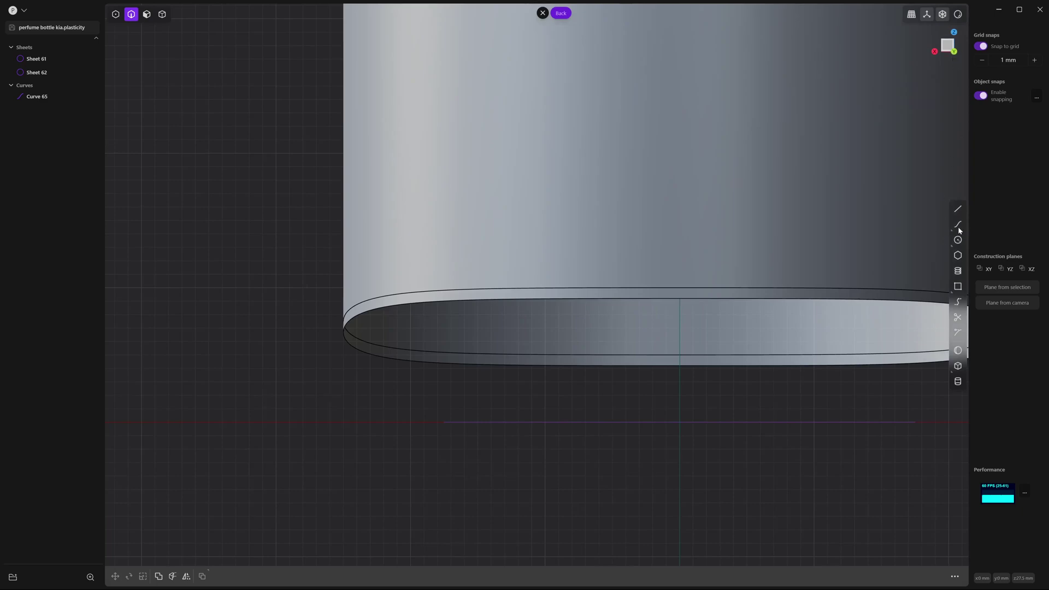
{"action": "left_click", "coordinate": [958, 209]}
{"action": "scroll", "coordinate": [679, 434], "scroll_direction": "down", "scroll_amount": 1}
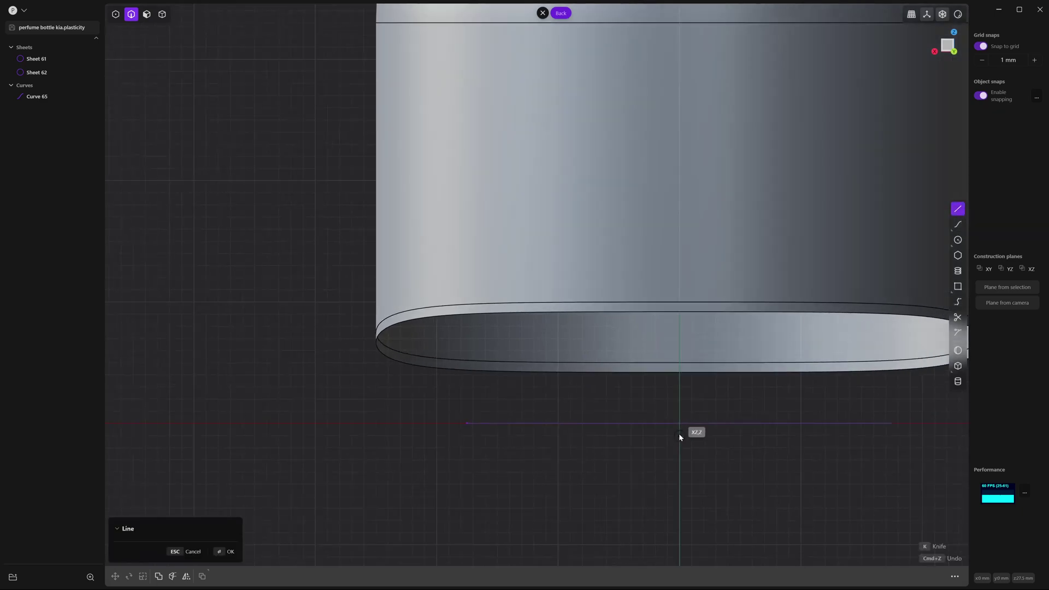
{"action": "left_click", "coordinate": [680, 435]}
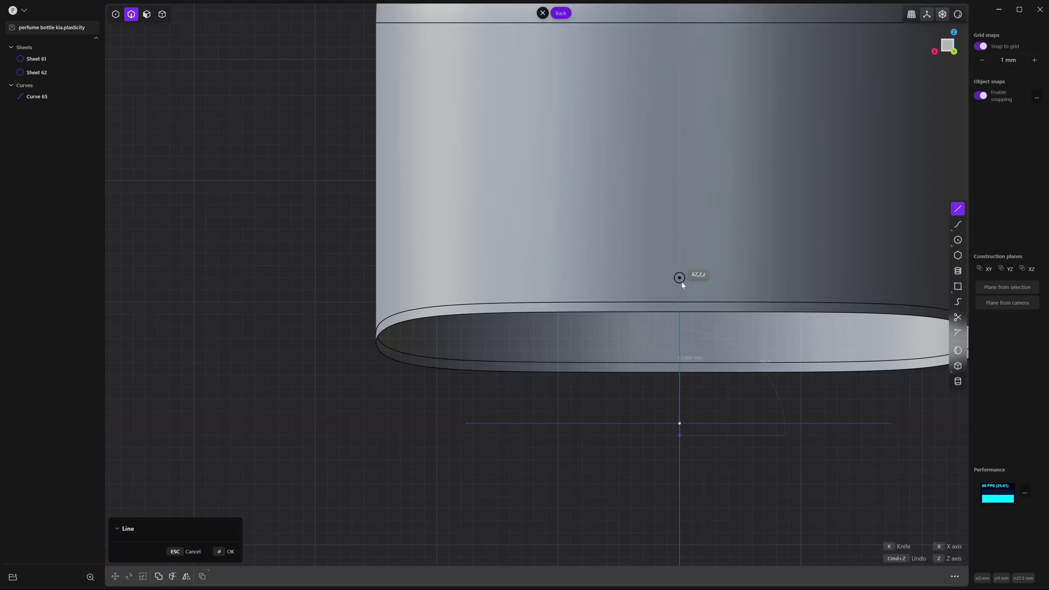
{"action": "left_click", "coordinate": [681, 281]}
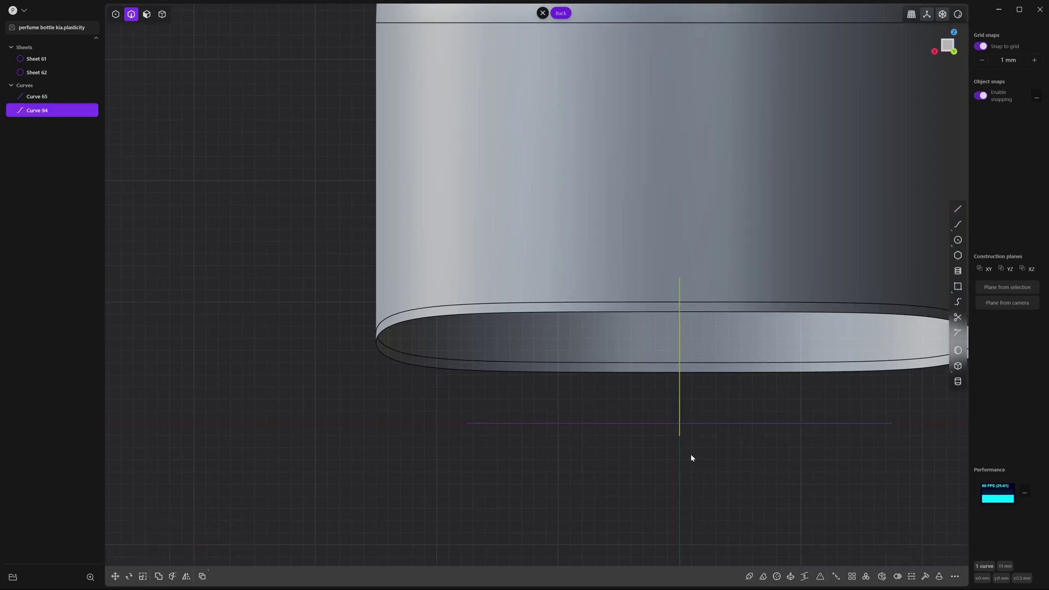
Step: Cut the wavy band sheet in two along the vertical centre line and delete the line
{"action": "key", "text": "c"}
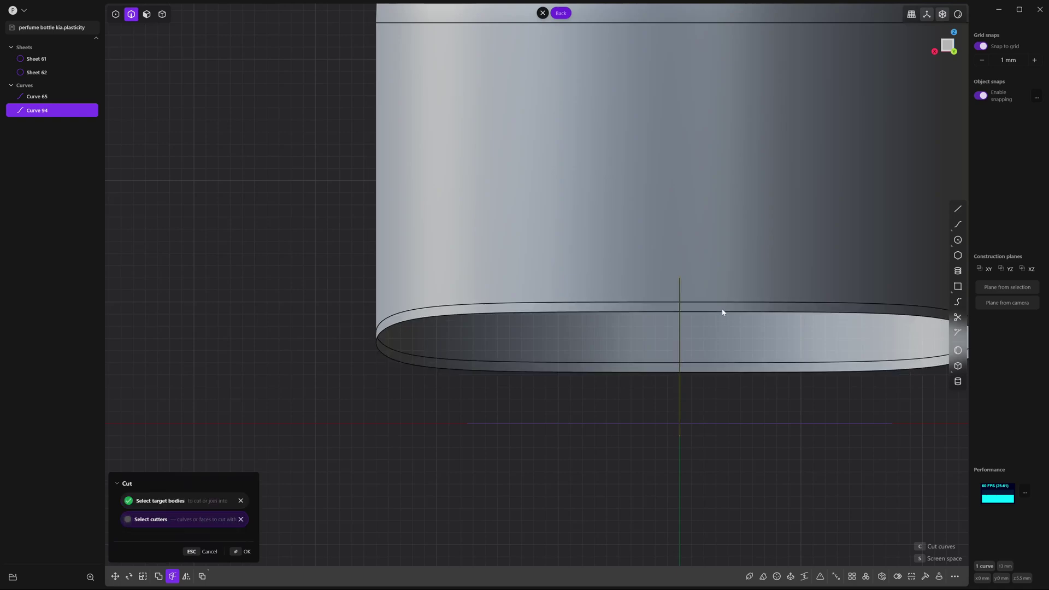
{"action": "key", "text": "Return"}
{"action": "left_click", "coordinate": [713, 304]}
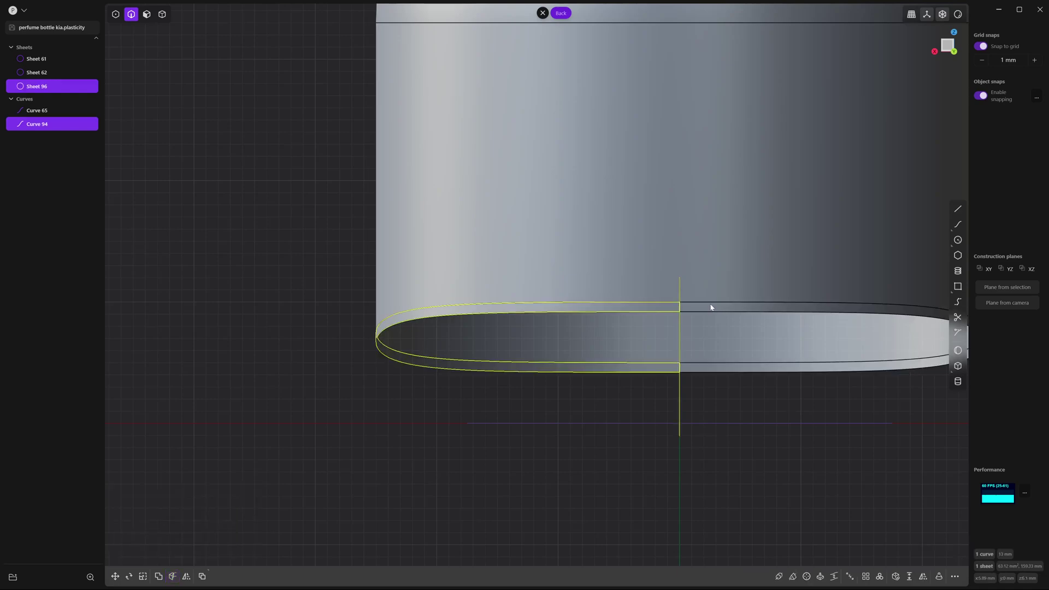
{"action": "key", "text": "e"}
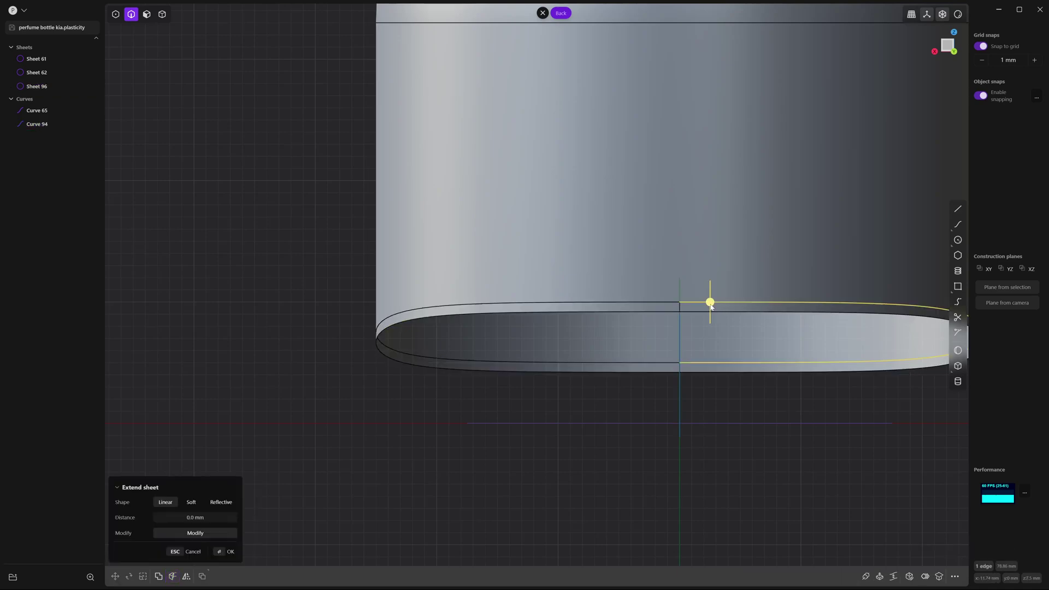
{"action": "key", "text": "Escape"}
{"action": "left_click", "coordinate": [680, 400]}
{"action": "key", "text": "x"}
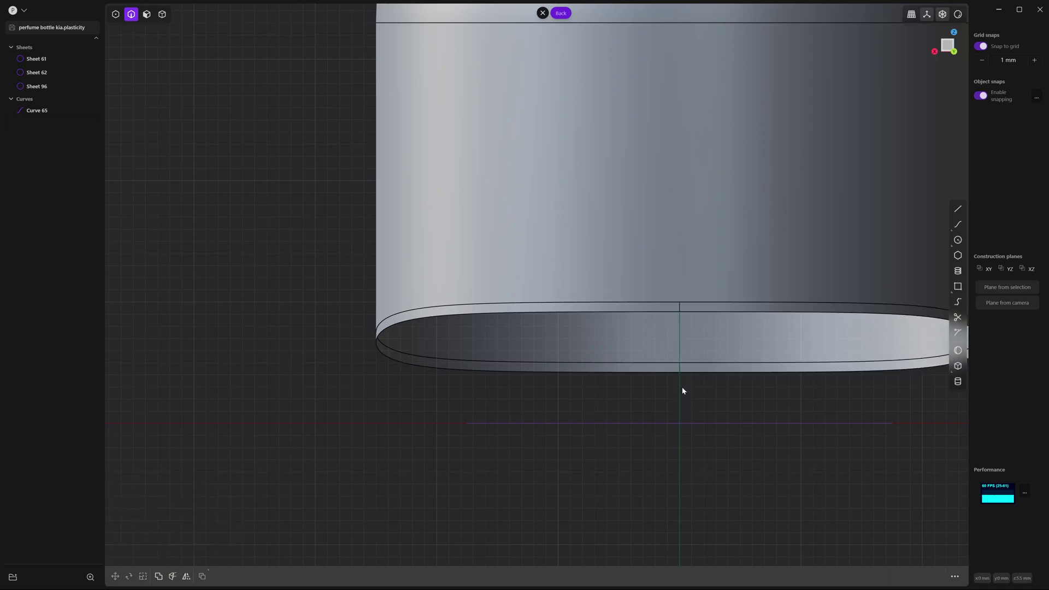
Step: Join the two halves of the wavy band into one sheet, keeping the seam edges at the centre
{"action": "key", "text": "4"}
{"action": "left_click", "coordinate": [690, 371]}
{"action": "left_click", "coordinate": [677, 370], "text": "shift"}
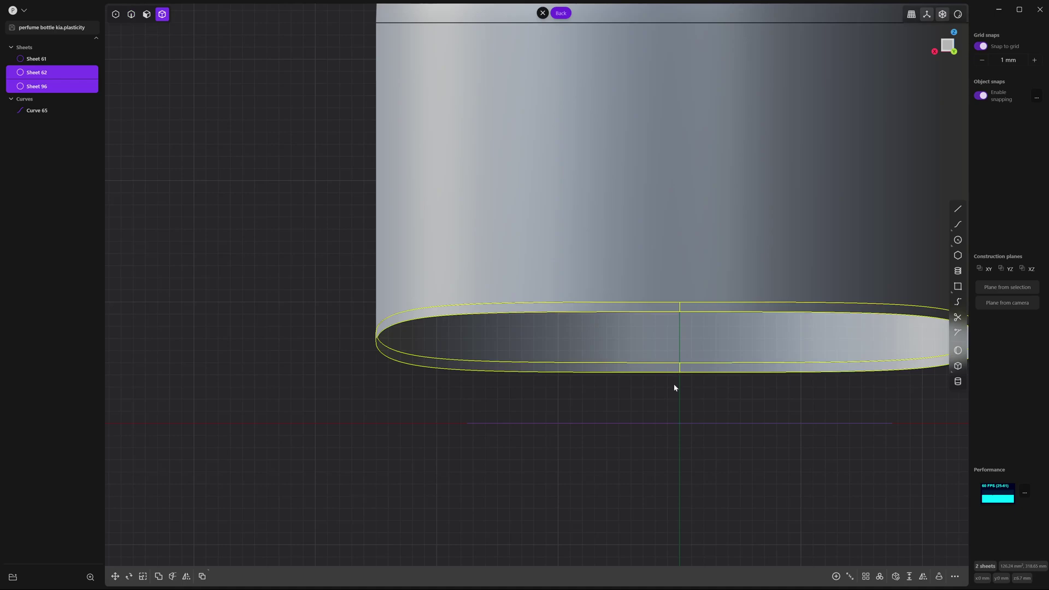
{"action": "key", "text": "ctrl+j"}
{"action": "key", "text": "1"}
{"action": "key", "text": "2"}
{"action": "left_click", "coordinate": [679, 371]}
{"action": "key", "text": "f"}
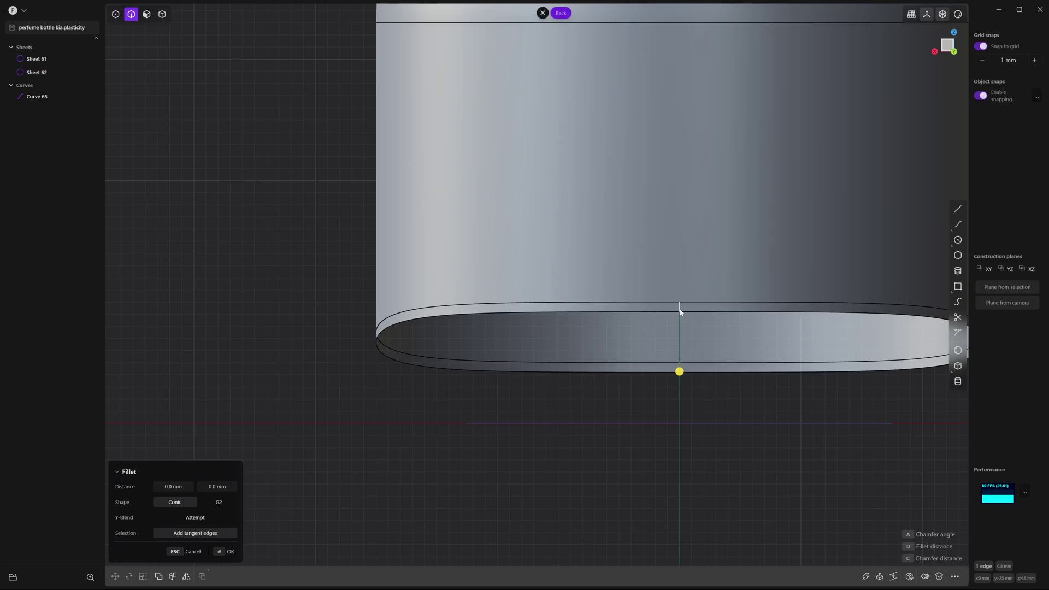
{"action": "left_click", "coordinate": [934, 52]}
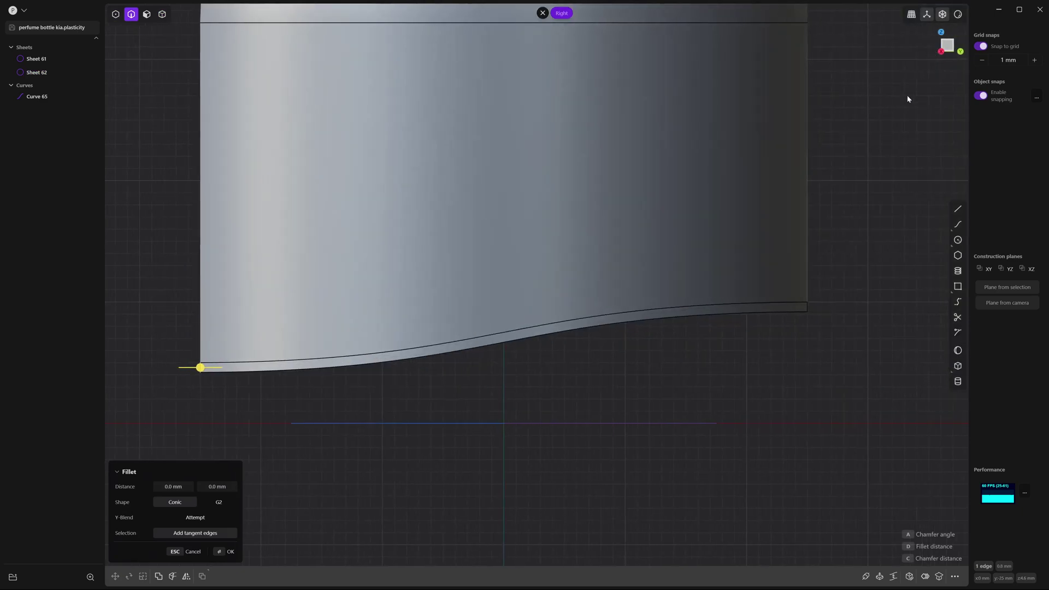
{"action": "left_click", "coordinate": [958, 228]}
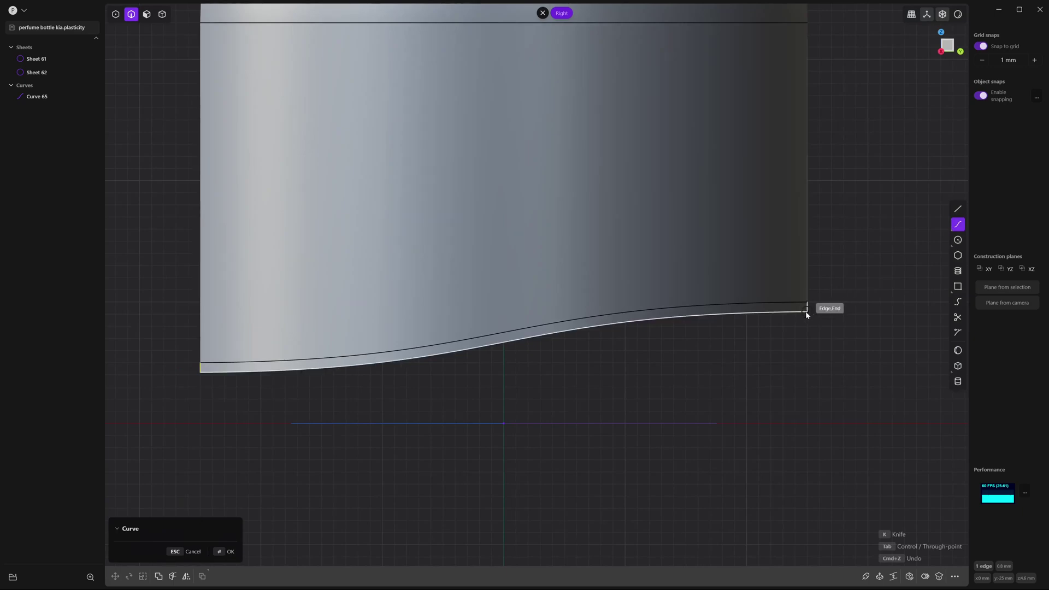
{"action": "left_click", "coordinate": [807, 312]}
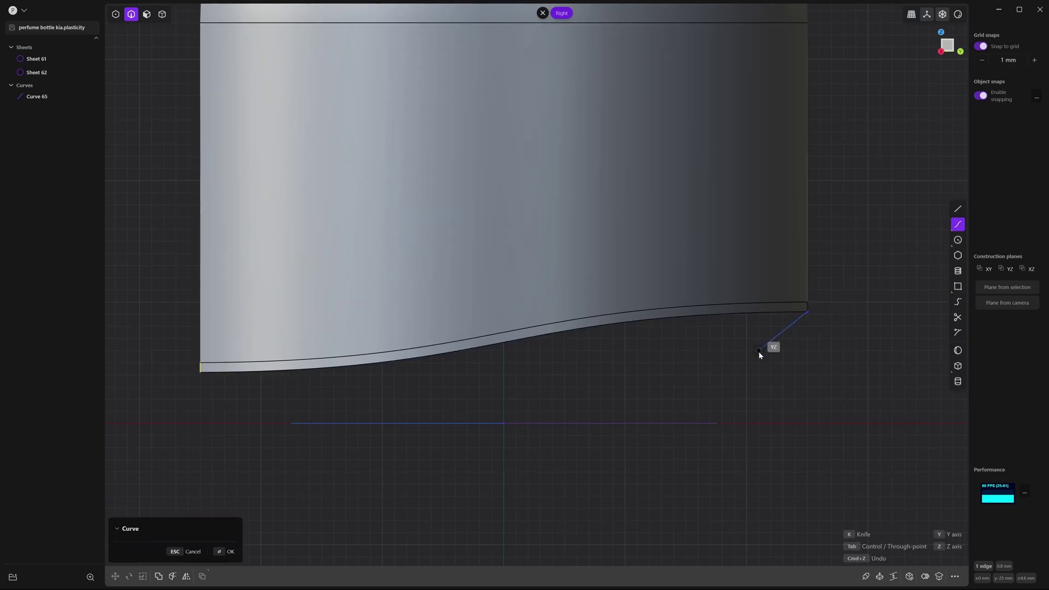
{"action": "key", "text": "Escape"}
Step: With grid snapping off, draw a three-point curve from the base circle's +Y end to the wavy band's high lower corner
{"action": "left_click", "coordinate": [981, 46]}
{"action": "scroll", "coordinate": [746, 344], "scroll_direction": "up", "scroll_amount": 3}
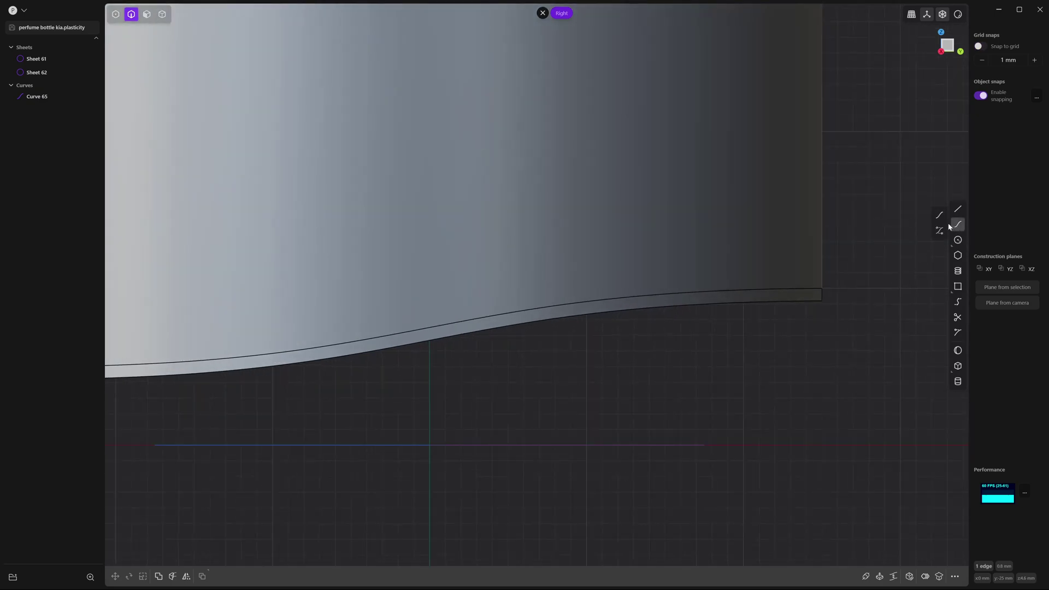
{"action": "left_click", "coordinate": [958, 224]}
{"action": "left_click", "coordinate": [704, 445]}
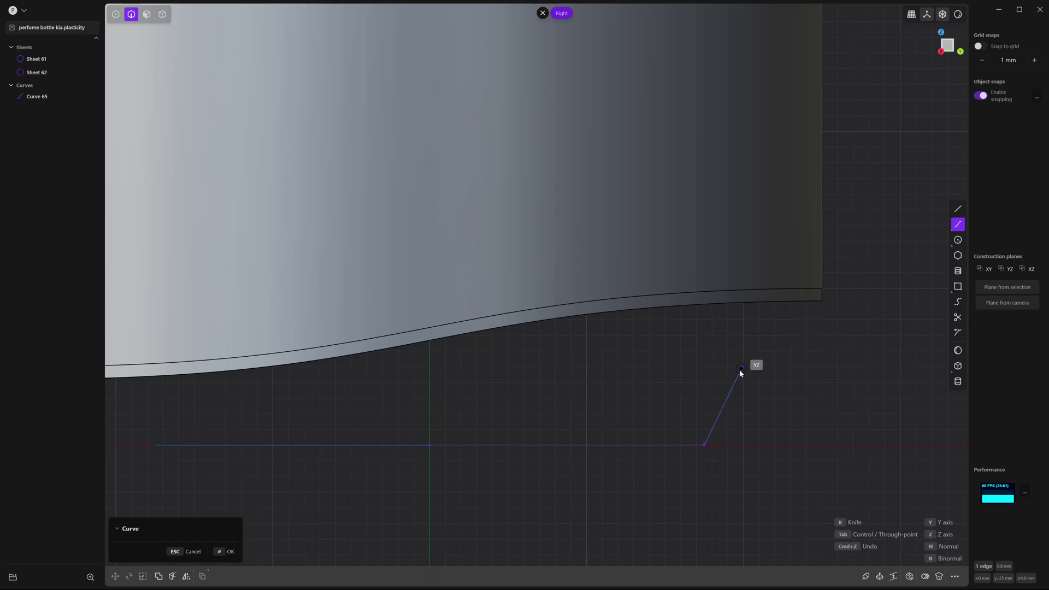
{"action": "left_click", "coordinate": [794, 317]}
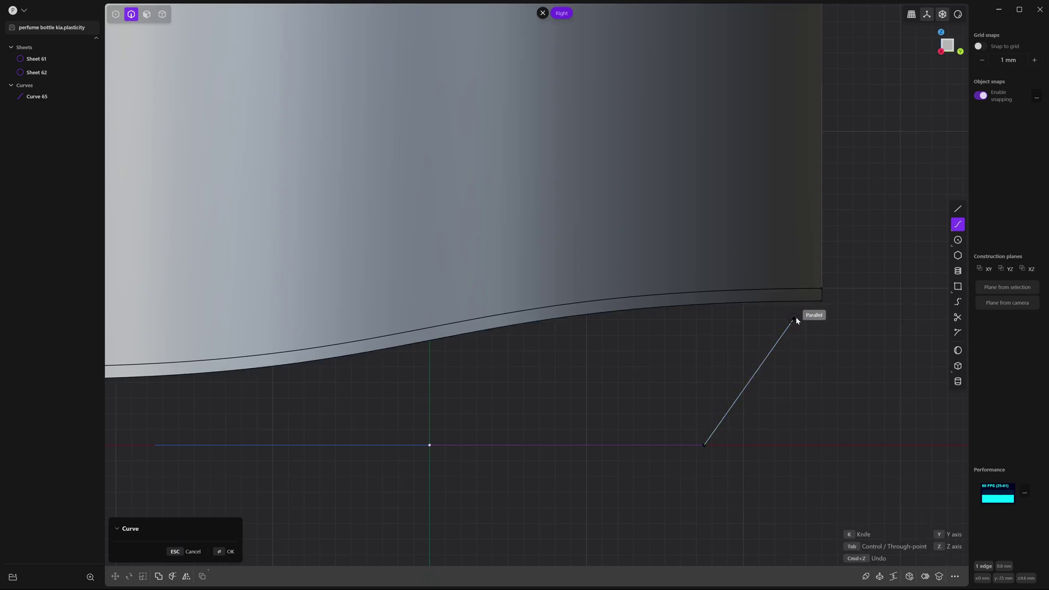
{"action": "left_click", "coordinate": [822, 300]}
{"action": "key", "text": "Return"}
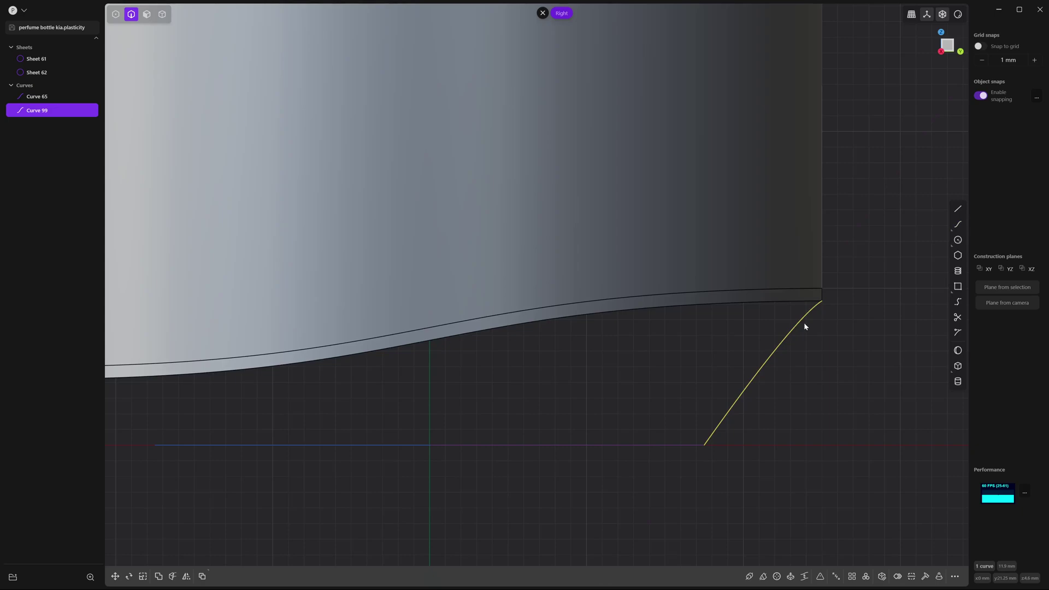
Step: Move the +Y side curve's middle control point about 1.7 mm inward and 0.3 mm down
{"action": "key", "text": "1"}
{"action": "left_click", "coordinate": [794, 320]}
{"action": "key", "text": "g"}
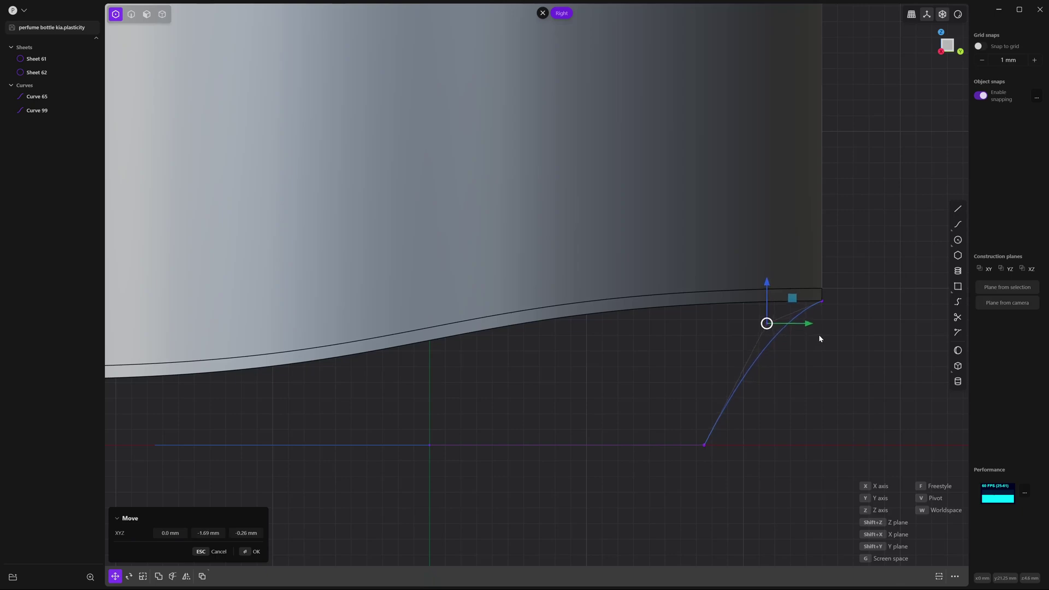
{"action": "left_click", "coordinate": [820, 339]}
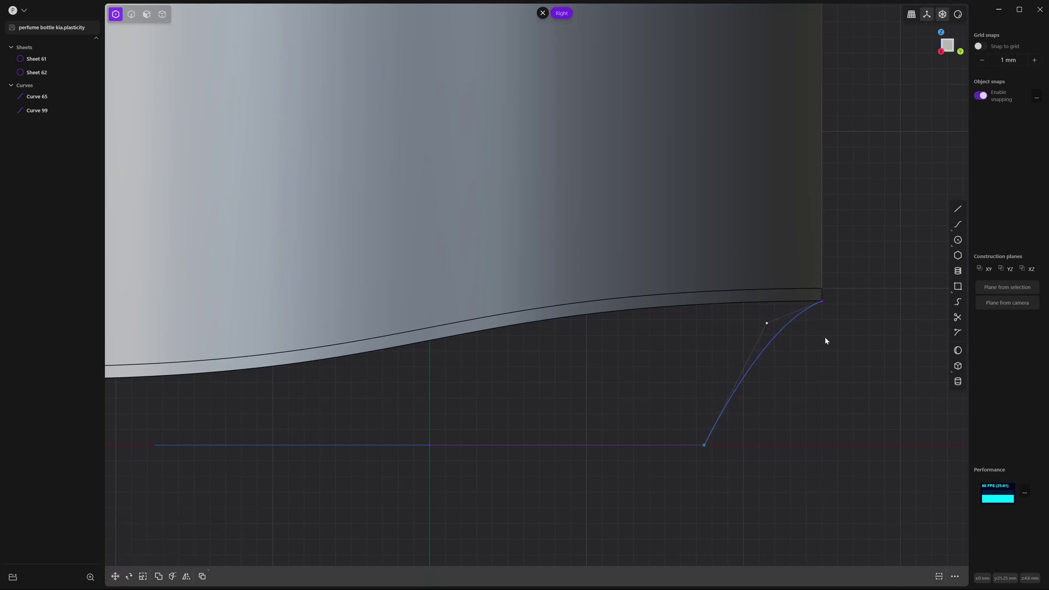
Step: Draw a matching three-point curve from the base circle's -Y end to the wavy band's low lower corner
{"action": "scroll", "coordinate": [825, 336], "scroll_direction": "down", "scroll_amount": 2}
{"action": "middle_click_drag", "start_coordinate": [636, 374], "coordinate": [674, 363], "text": "shift"}
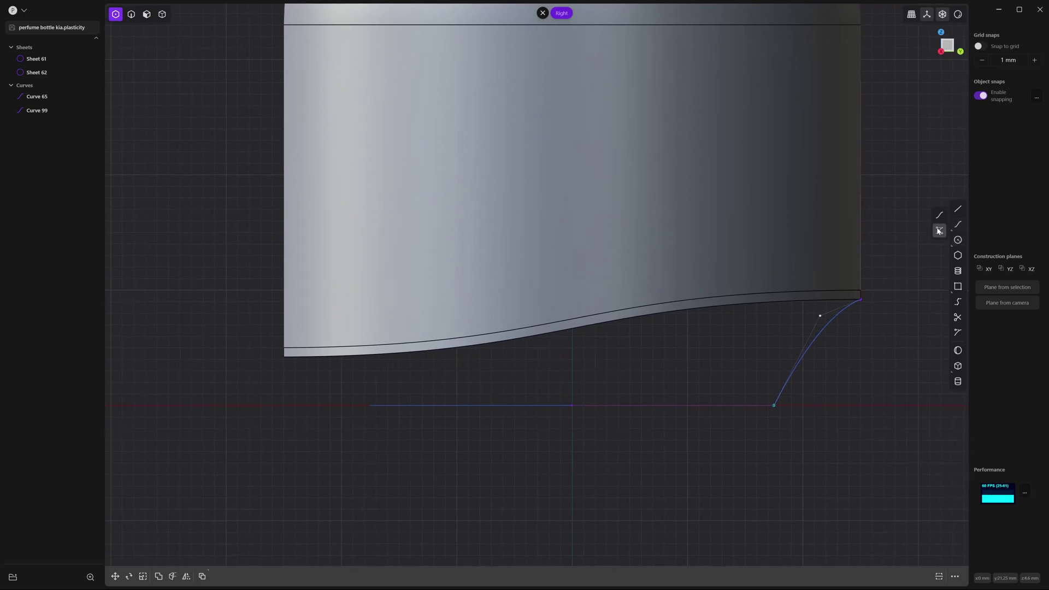
{"action": "left_click", "coordinate": [939, 230]}
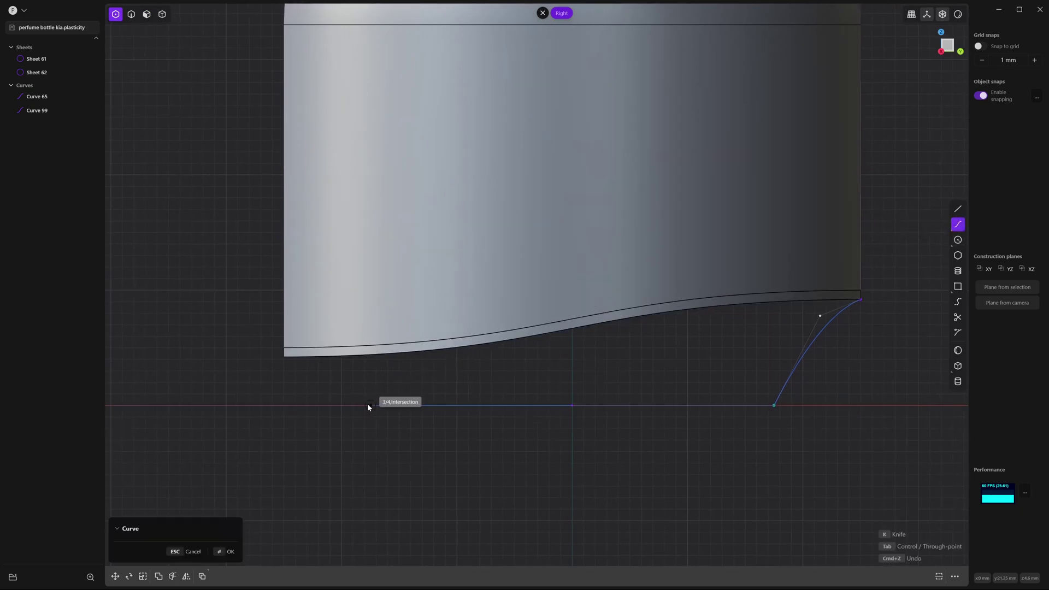
{"action": "left_click", "coordinate": [370, 404]}
{"action": "scroll", "coordinate": [270, 354], "scroll_direction": "up", "scroll_amount": 3}
{"action": "scroll", "coordinate": [273, 353], "scroll_direction": "up", "scroll_amount": 1}
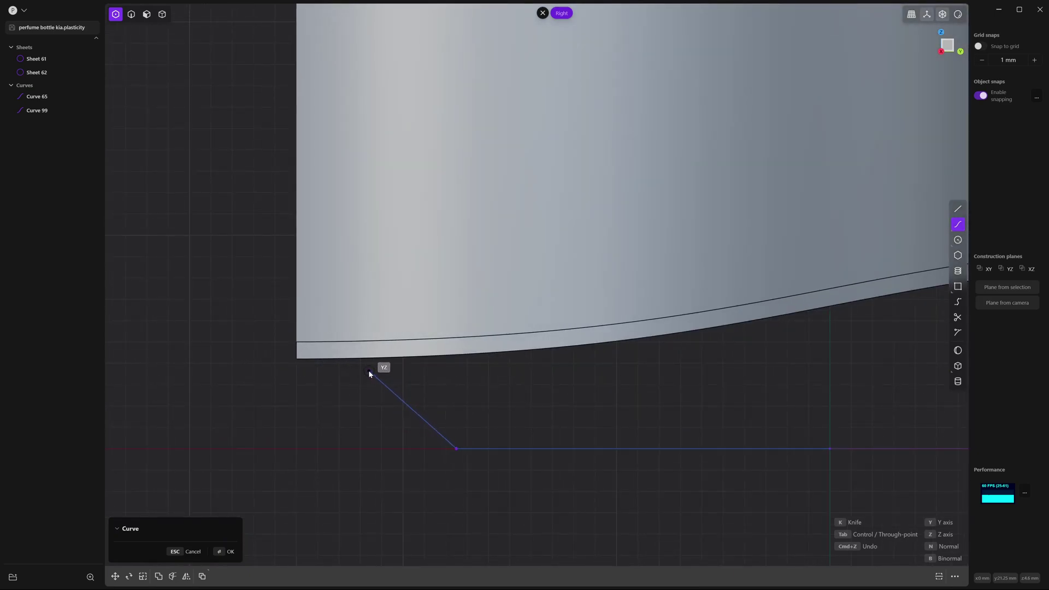
{"action": "left_click", "coordinate": [368, 370]}
{"action": "left_click", "coordinate": [297, 358]}
{"action": "key", "text": "Return"}
{"action": "scroll", "coordinate": [332, 405], "scroll_direction": "down", "scroll_amount": 1}
{"action": "scroll", "coordinate": [341, 404], "scroll_direction": "down", "scroll_amount": 2}
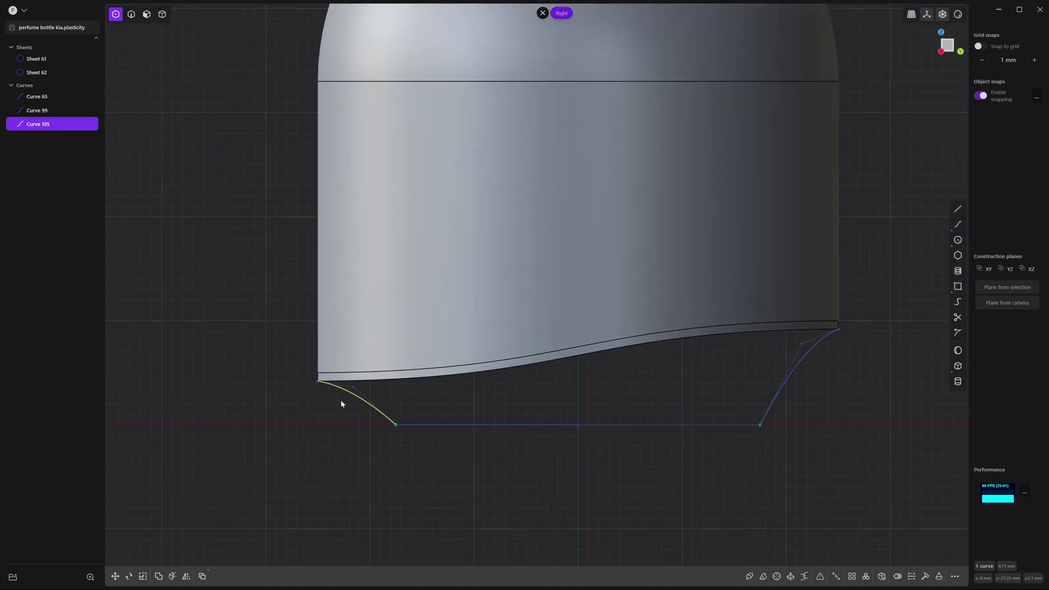
Step: Try a loft with G0 continuity between both halves of the wavy band's lower edge and the base circle
{"action": "key", "text": "2"}
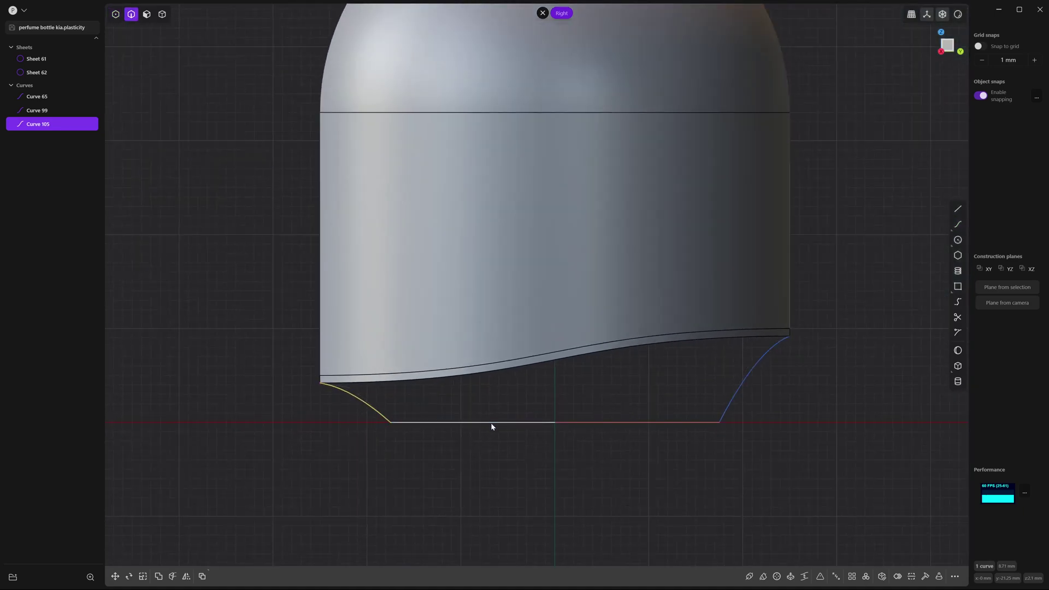
{"action": "left_click", "coordinate": [491, 422]}
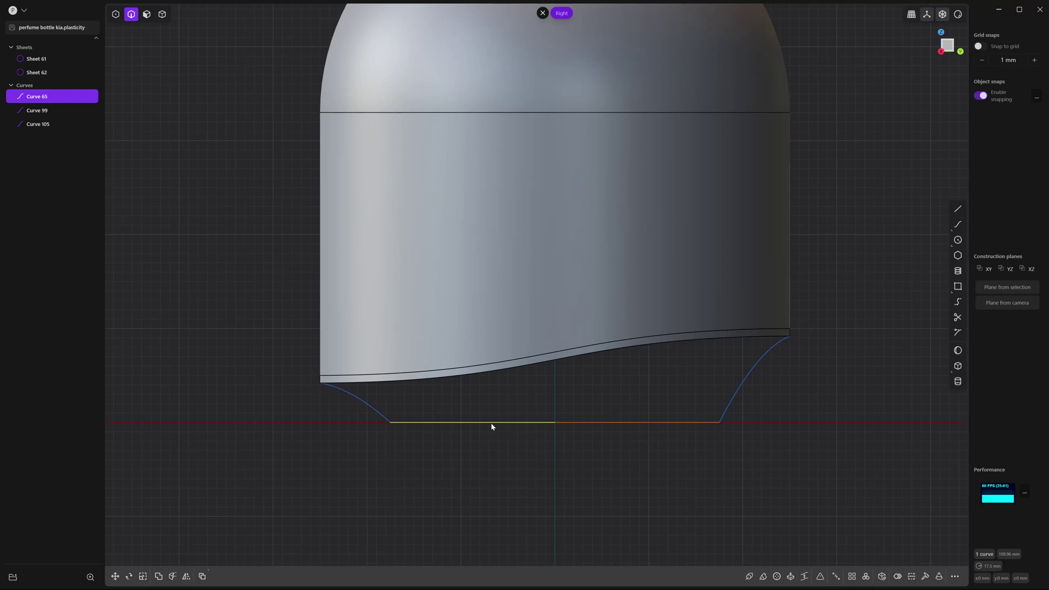
{"action": "left_click", "coordinate": [513, 368], "text": "shift"}
{"action": "key", "text": "e"}
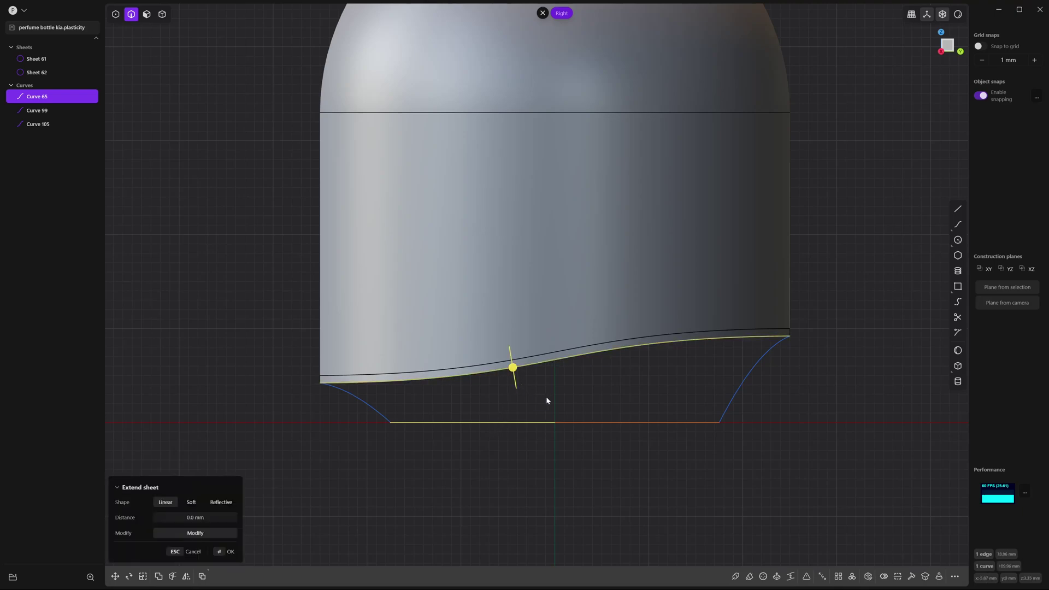
{"action": "middle_click_drag", "start_coordinate": [551, 400], "coordinate": [574, 380]}
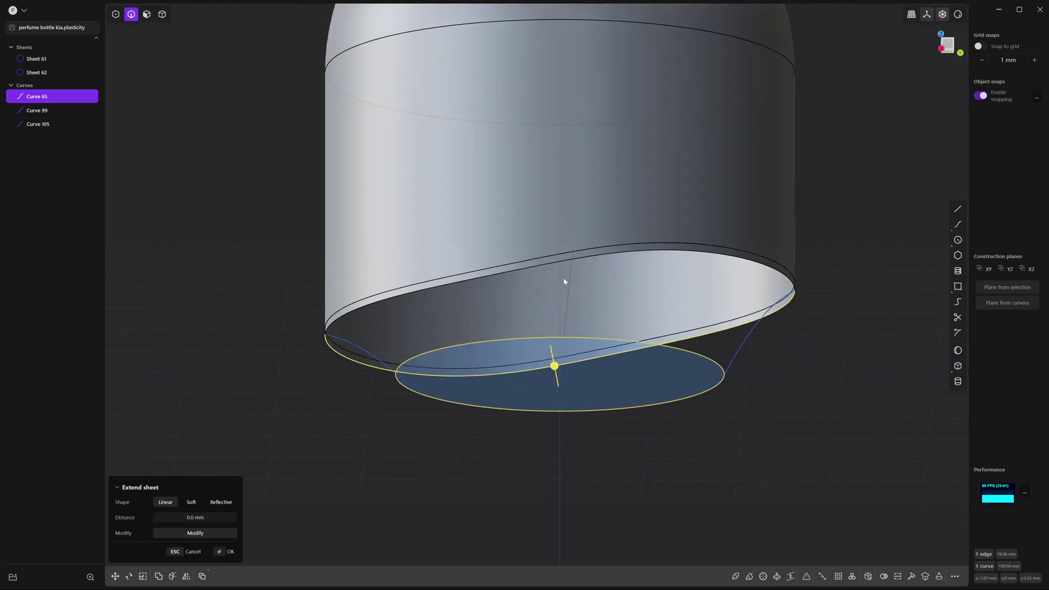
{"action": "left_click", "coordinate": [740, 260]}
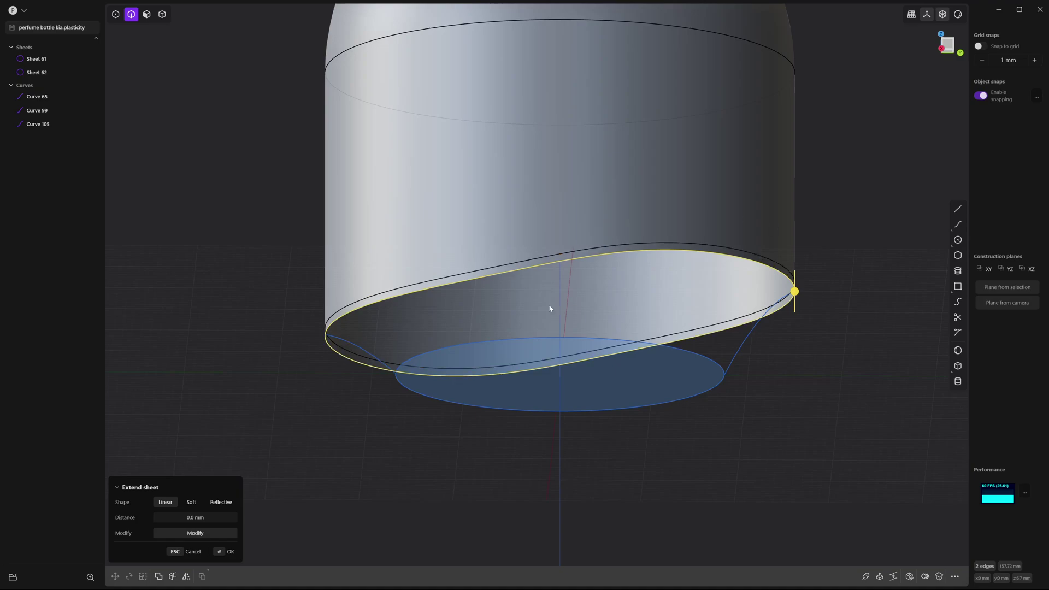
{"action": "left_click", "coordinate": [704, 359], "text": "shift"}
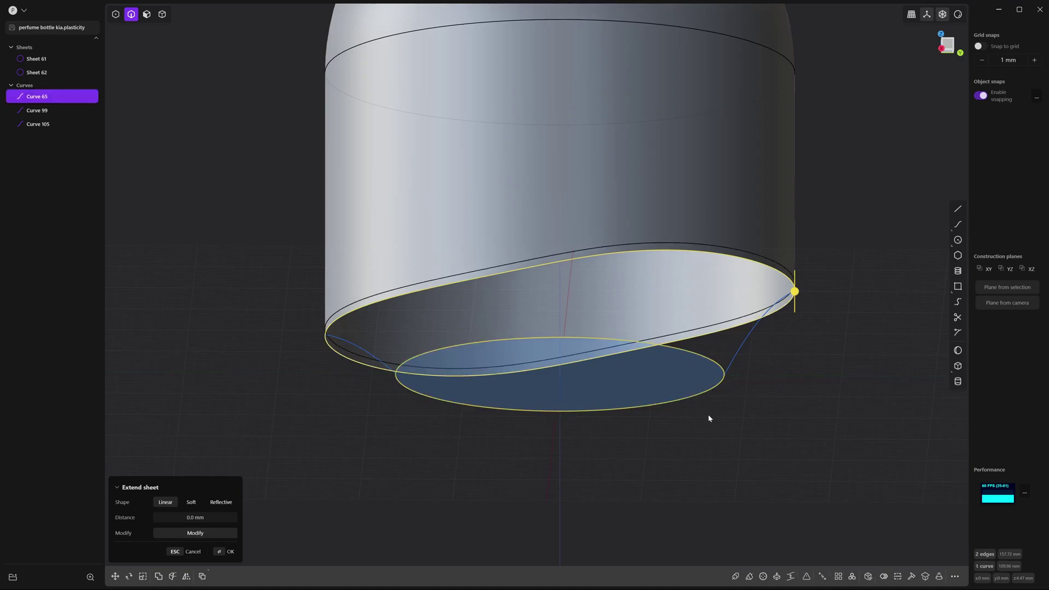
{"action": "key", "text": "l"}
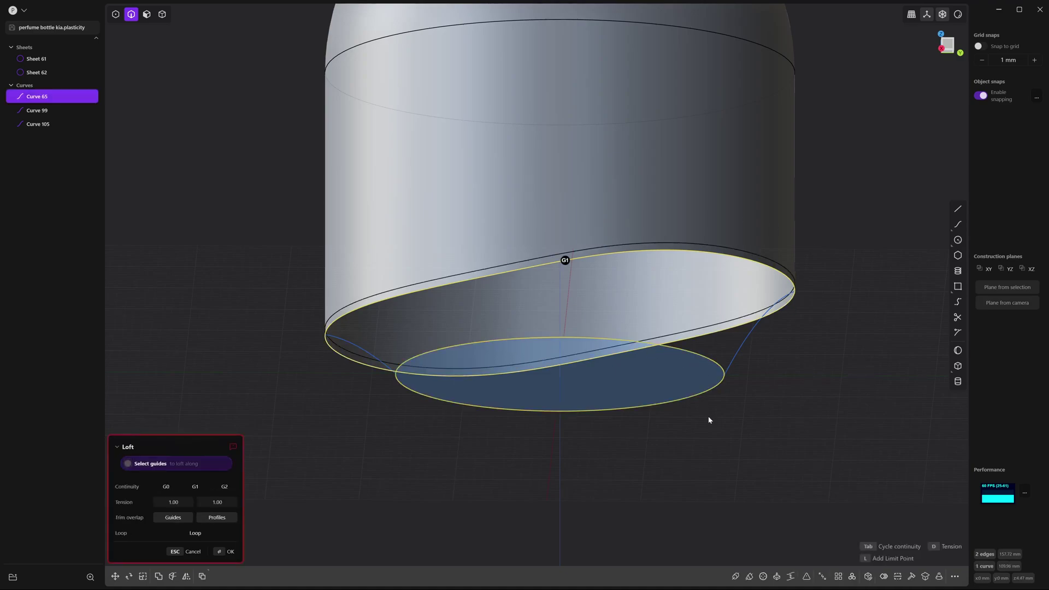
{"action": "left_click", "coordinate": [166, 486]}
Step: Guide the loft along the two side curves and finish it
{"action": "middle_click_drag", "start_coordinate": [404, 451], "coordinate": [455, 469]}
{"action": "scroll", "coordinate": [427, 409], "scroll_direction": "up", "scroll_amount": 2}
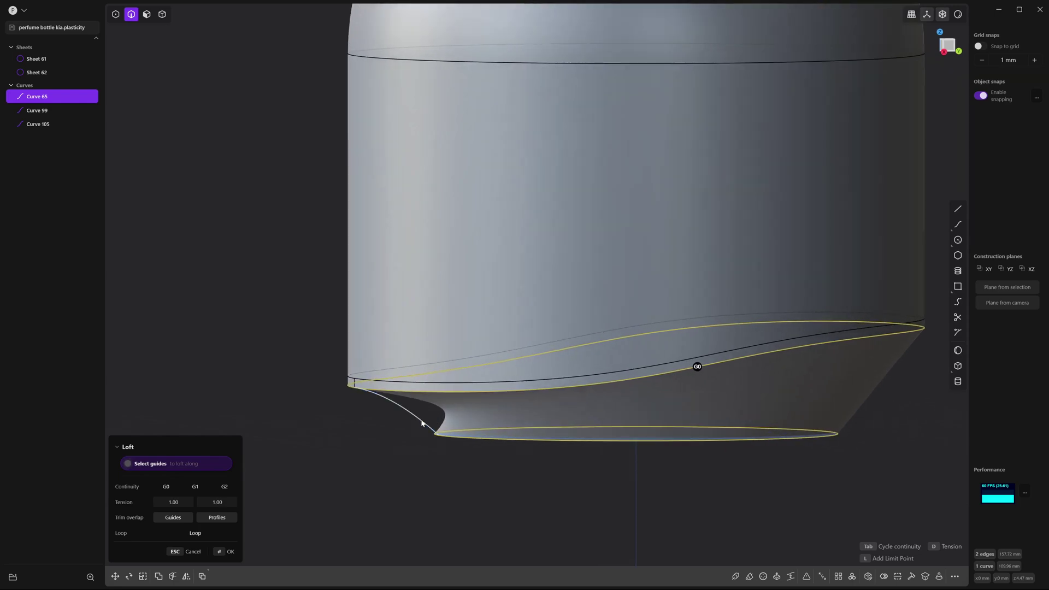
{"action": "left_click", "coordinate": [422, 423]}
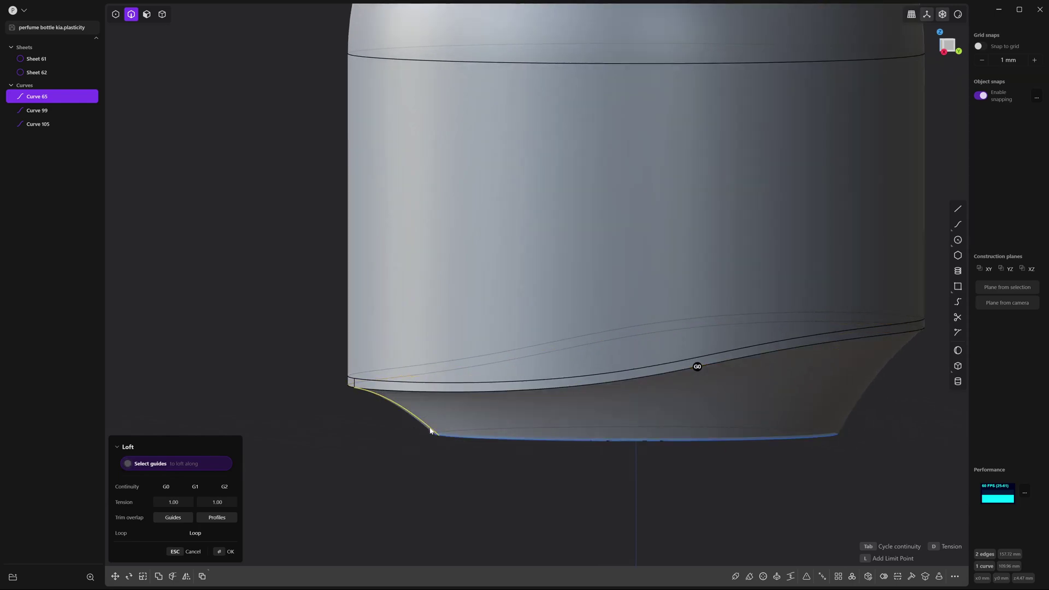
{"action": "scroll", "coordinate": [432, 431], "scroll_direction": "down", "scroll_amount": 1}
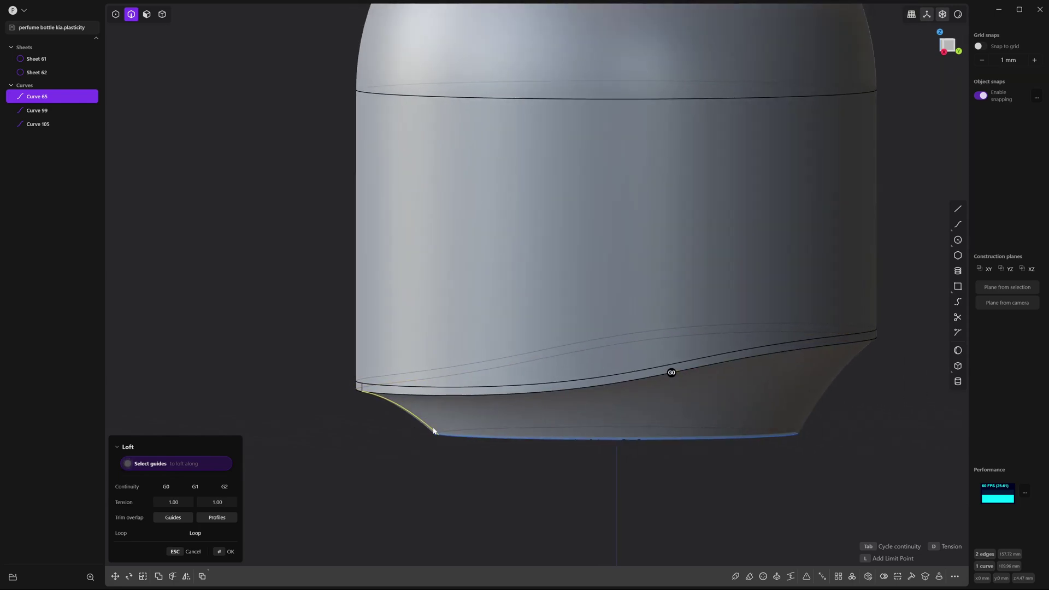
{"action": "left_click", "coordinate": [822, 387]}
{"action": "key", "text": "Return"}
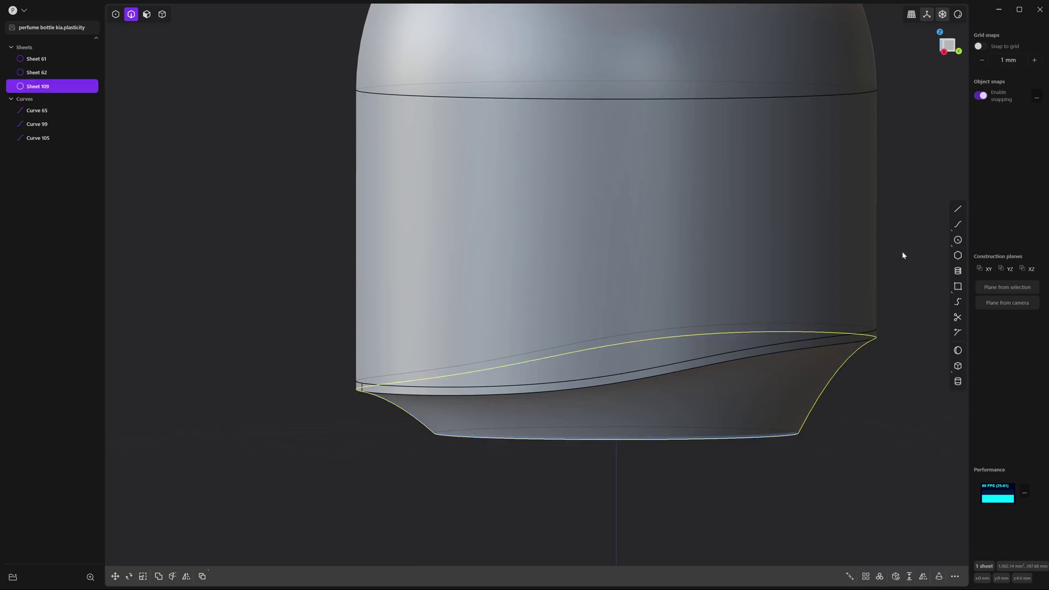
Step: Check the guided loft's shape from the side and front, and undo the loft
{"action": "middle_click_drag", "start_coordinate": [884, 416], "coordinate": [869, 388], "text": "shift"}
{"action": "key", "text": "KP_3"}
{"action": "key", "text": "1"}
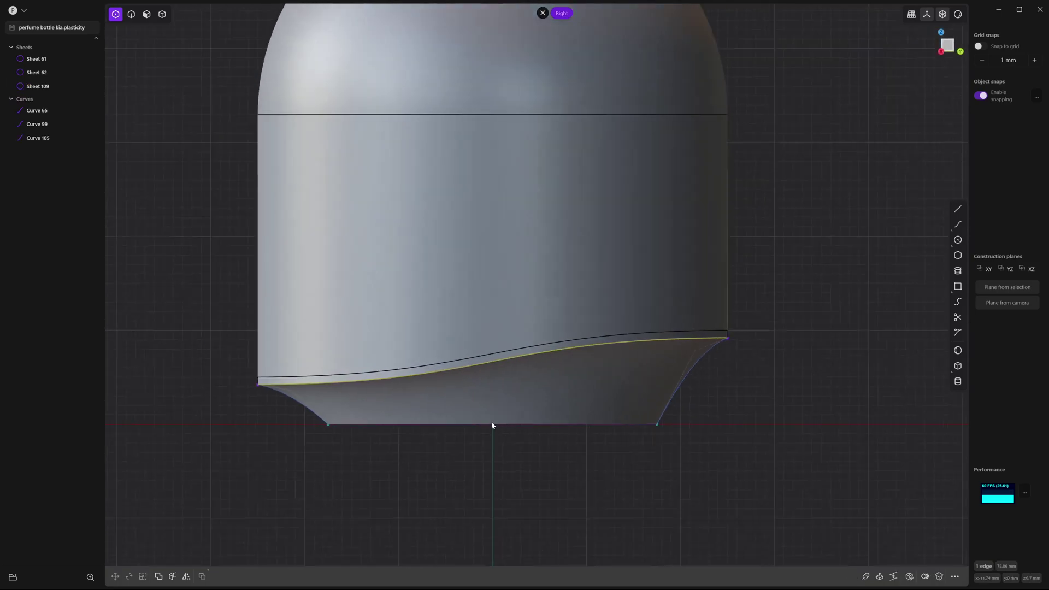
{"action": "key", "text": "e"}
{"action": "middle_click_drag", "start_coordinate": [526, 443], "coordinate": [414, 450]}
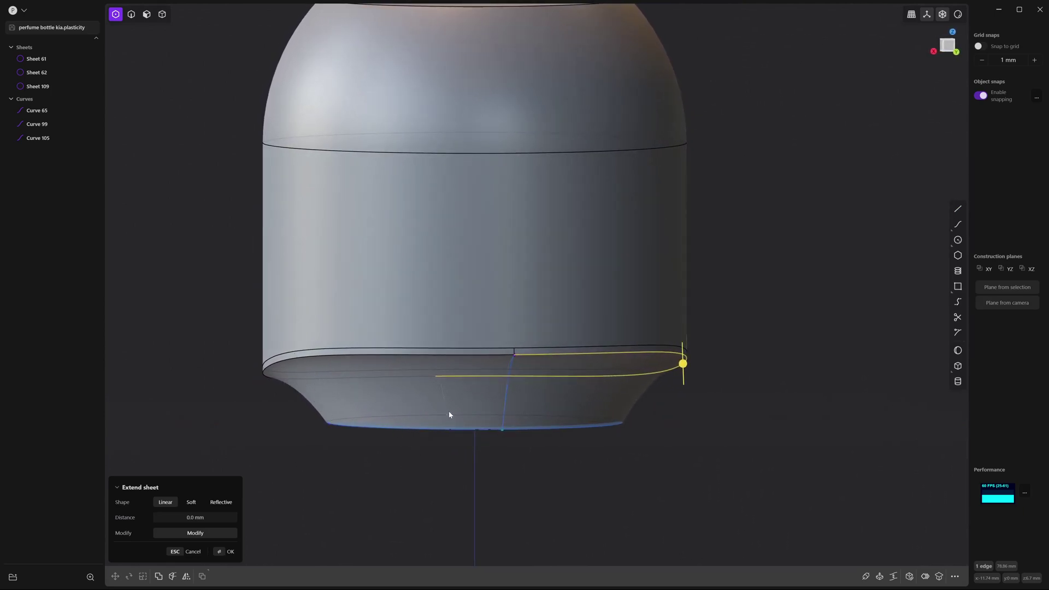
{"action": "key", "text": "Escape"}
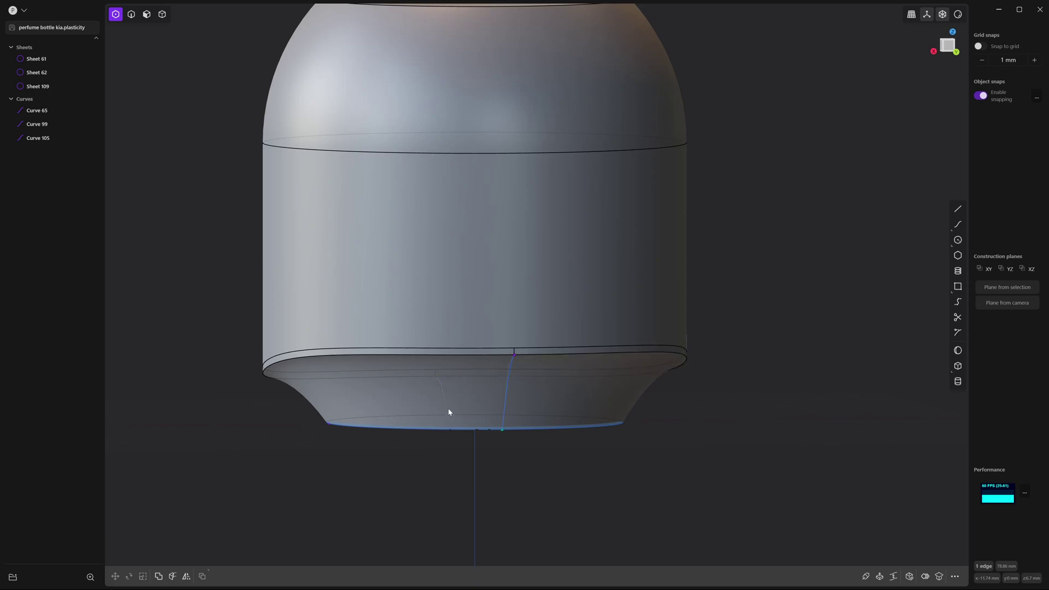
{"action": "key", "text": "e"}
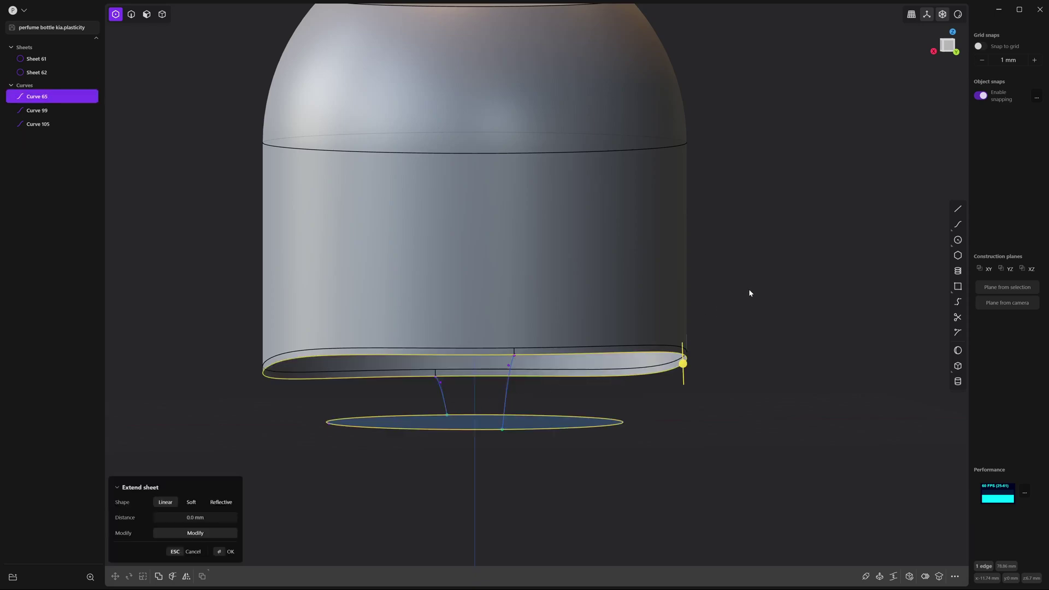
{"action": "left_click", "coordinate": [849, 320]}
Step: Draw a third three-point curve from the wavy band's +X lower edge, straight down along Z and in to the base circle
{"action": "left_click", "coordinate": [958, 224]}
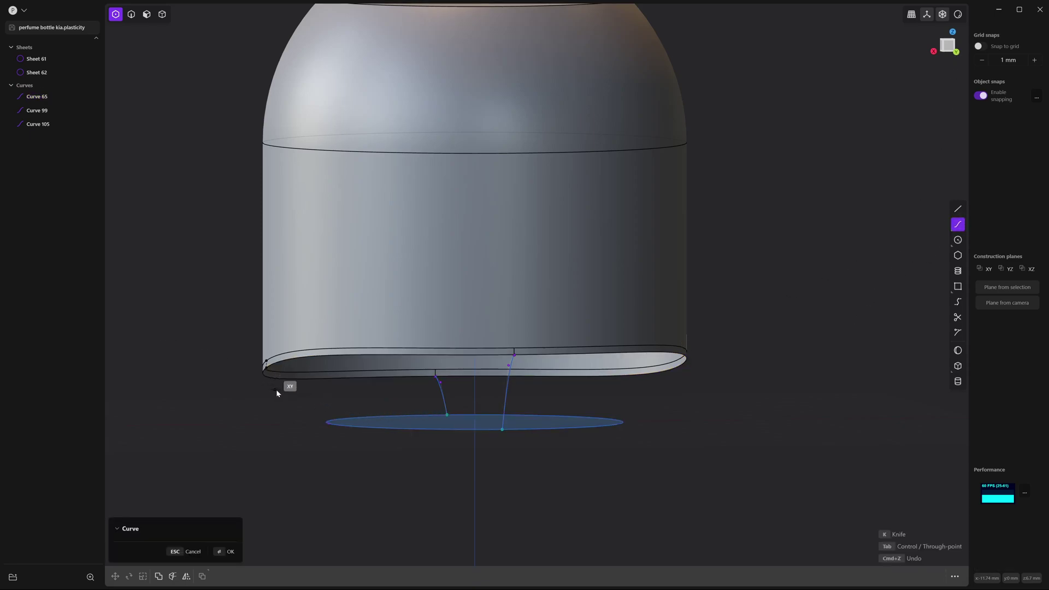
{"action": "middle_click_drag", "start_coordinate": [277, 389], "coordinate": [331, 394]}
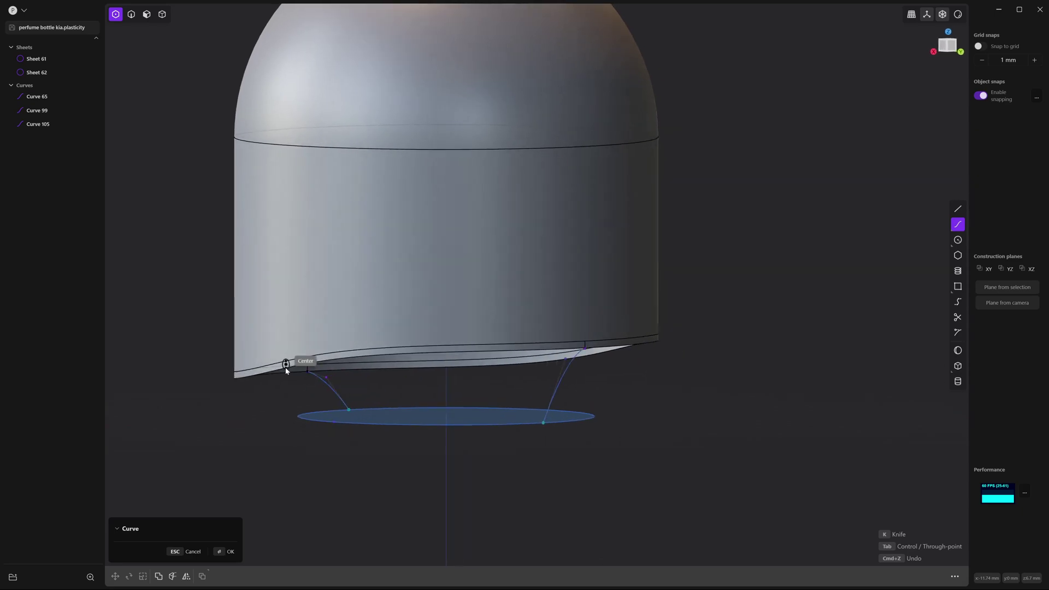
{"action": "left_click", "coordinate": [286, 372]}
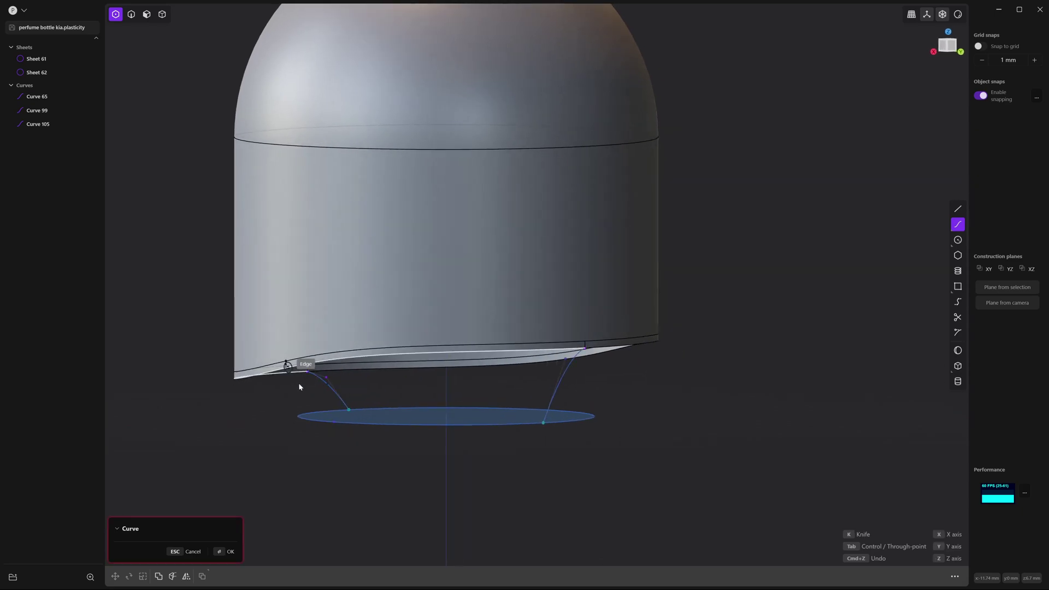
{"action": "scroll", "coordinate": [502, 420], "scroll_direction": "up", "scroll_amount": 4}
{"action": "scroll", "coordinate": [507, 422], "scroll_direction": "down", "scroll_amount": 1}
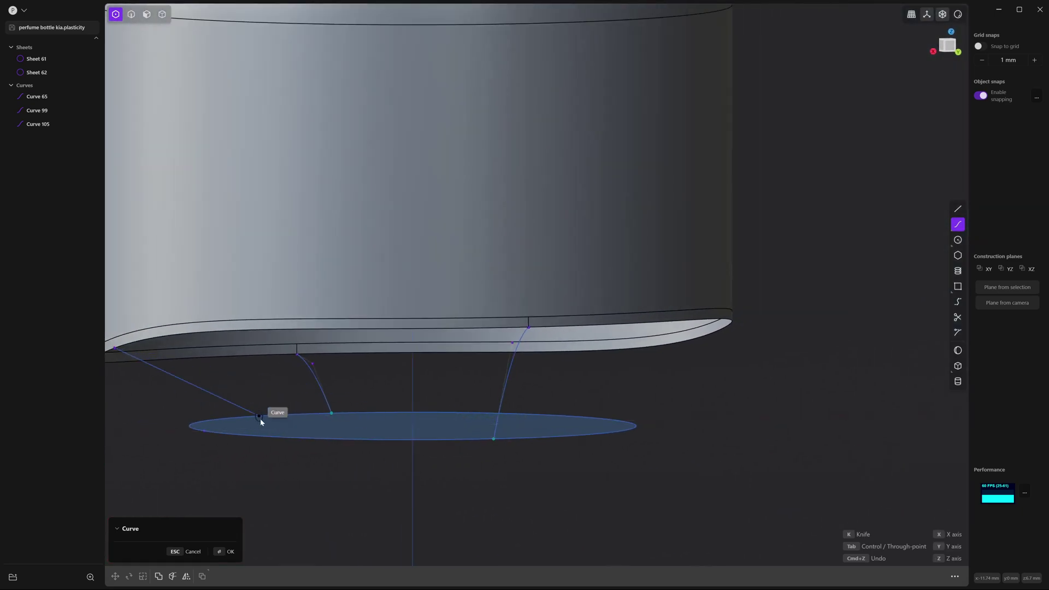
{"action": "key", "text": "z"}
{"action": "left_click", "coordinate": [190, 404]}
{"action": "left_click", "coordinate": [205, 430]}
{"action": "key", "text": "Return"}
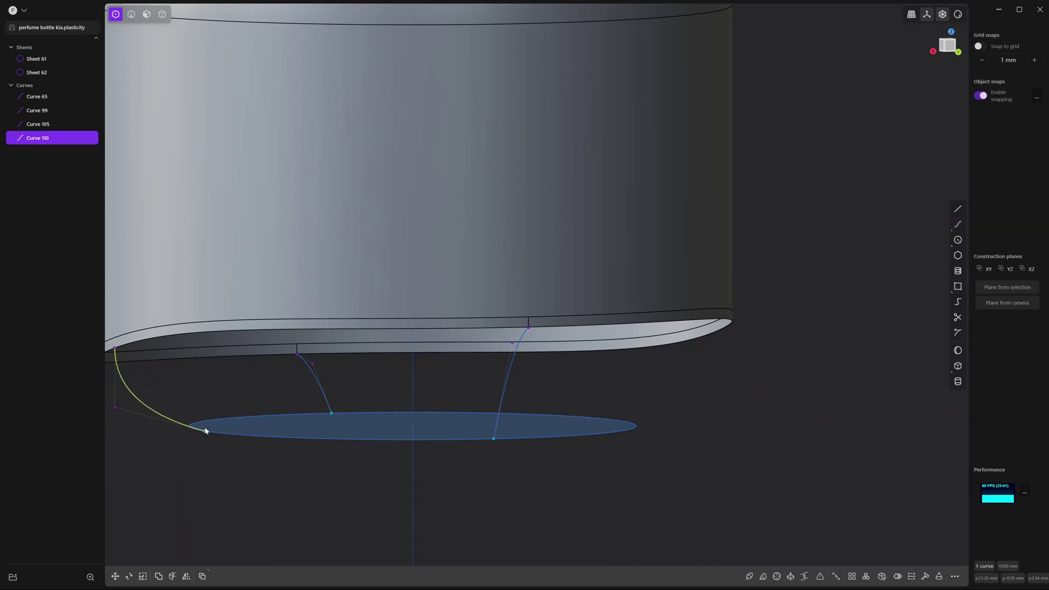
Step: In the back view, move the third curve's middle control point about 4.7 mm inward and 3 mm up
{"action": "left_click", "coordinate": [115, 408]}
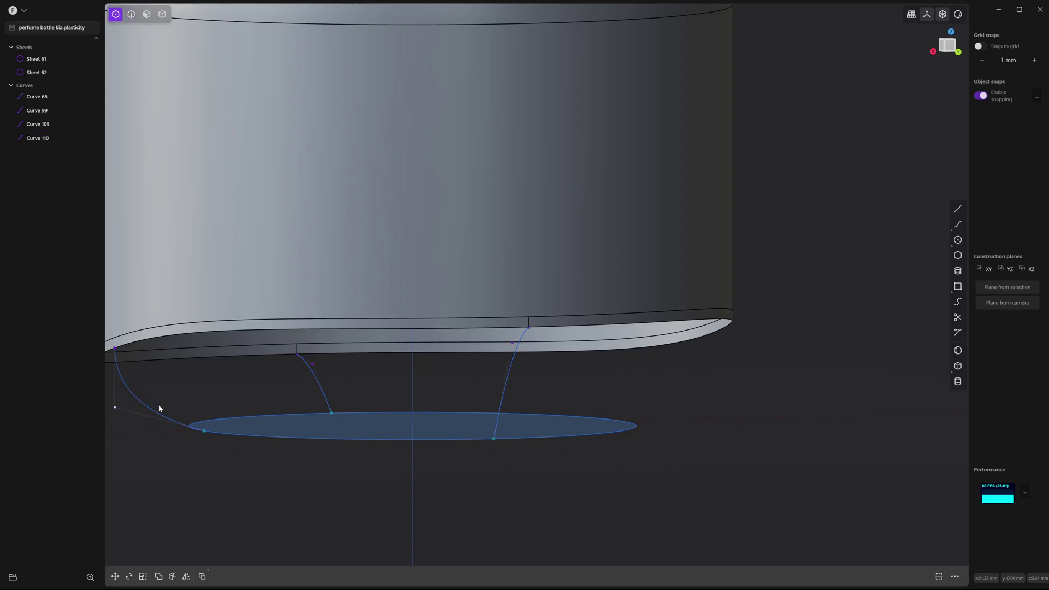
{"action": "key", "text": "g"}
{"action": "key", "text": "Escape"}
{"action": "left_click", "coordinate": [959, 52]}
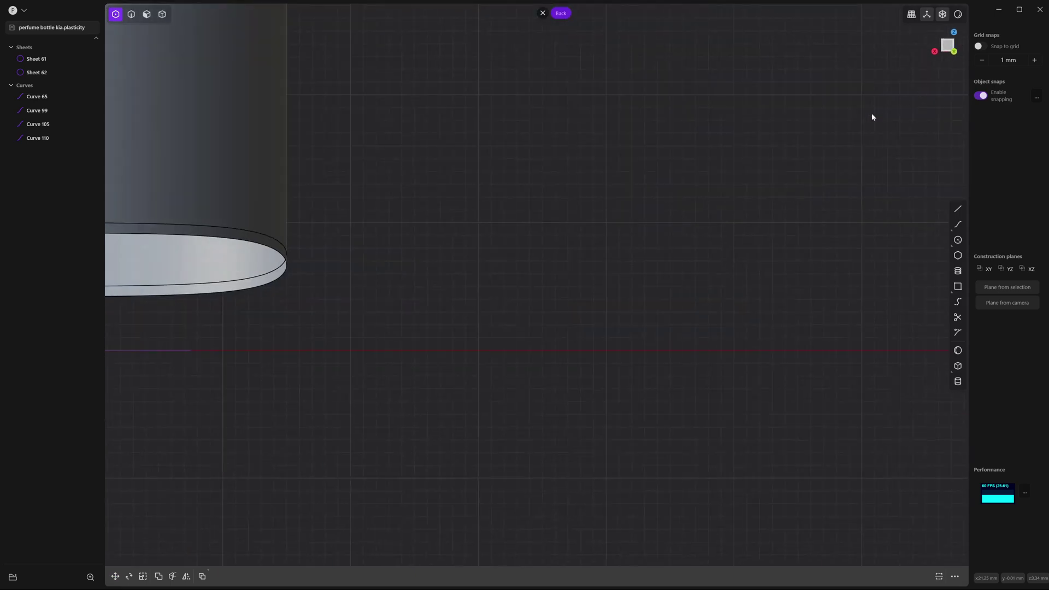
{"action": "scroll", "coordinate": [382, 366], "scroll_direction": "up", "scroll_amount": 3}
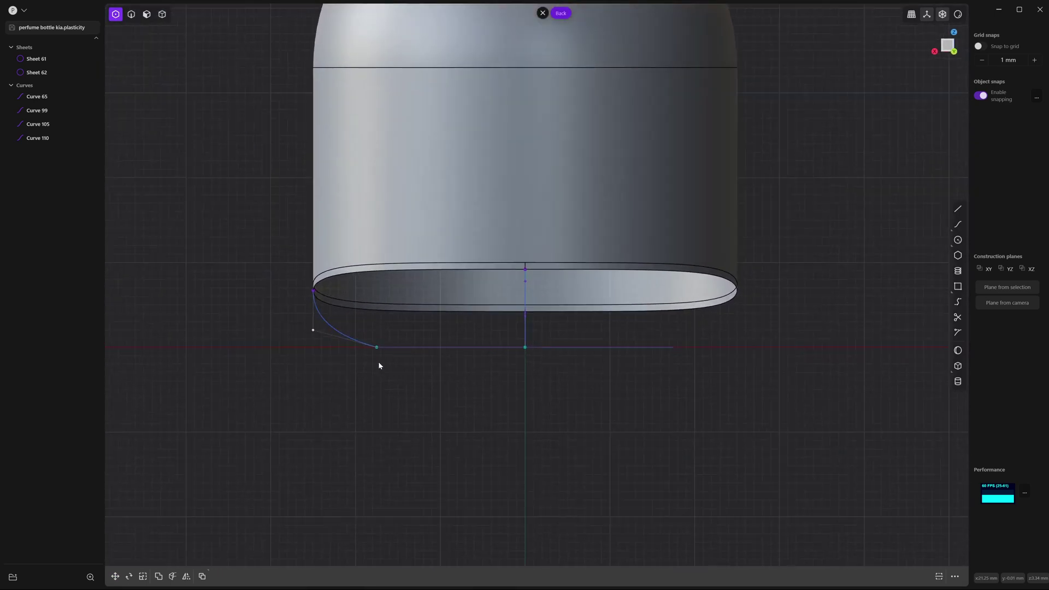
{"action": "key", "text": "g"}
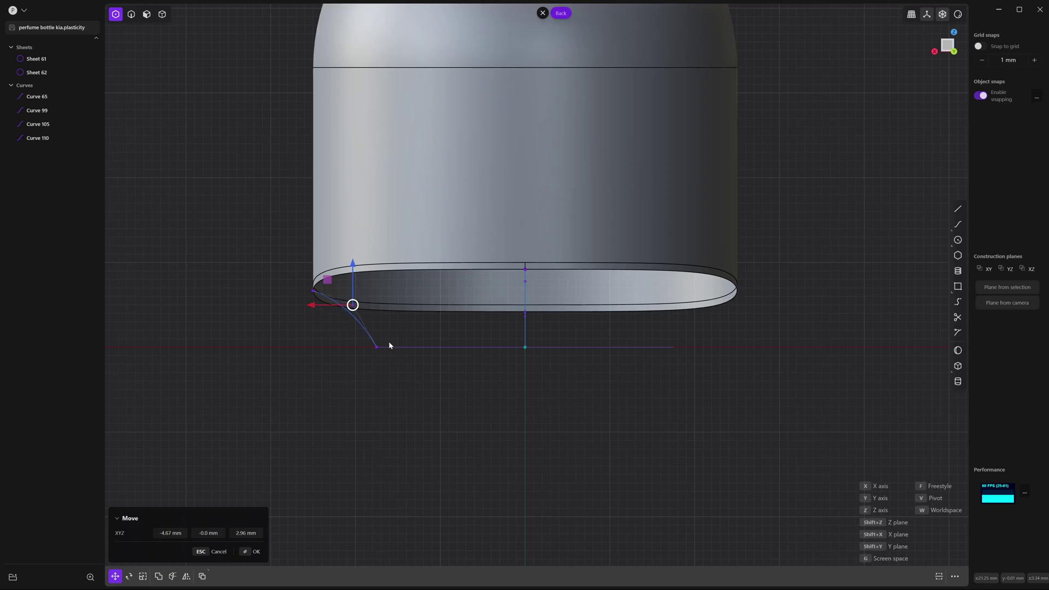
{"action": "left_click", "coordinate": [389, 346]}
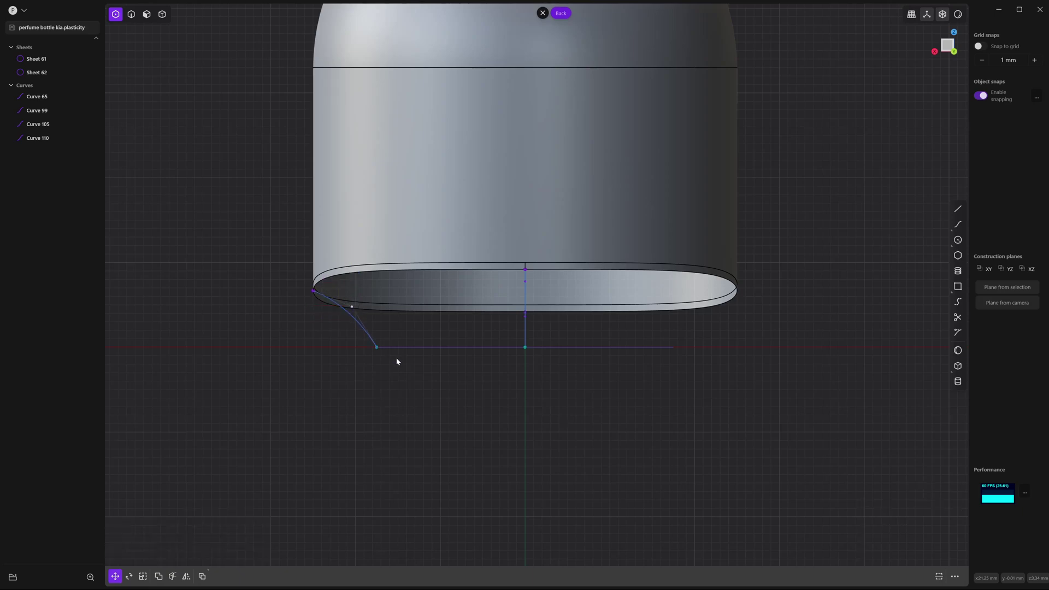
Step: Mirror the third guide curve along X to the opposite side of the bottle
{"action": "middle_click_drag", "start_coordinate": [401, 378], "coordinate": [371, 446], "text": "shift"}
{"action": "key", "text": "2"}
{"action": "left_click", "coordinate": [323, 389]}
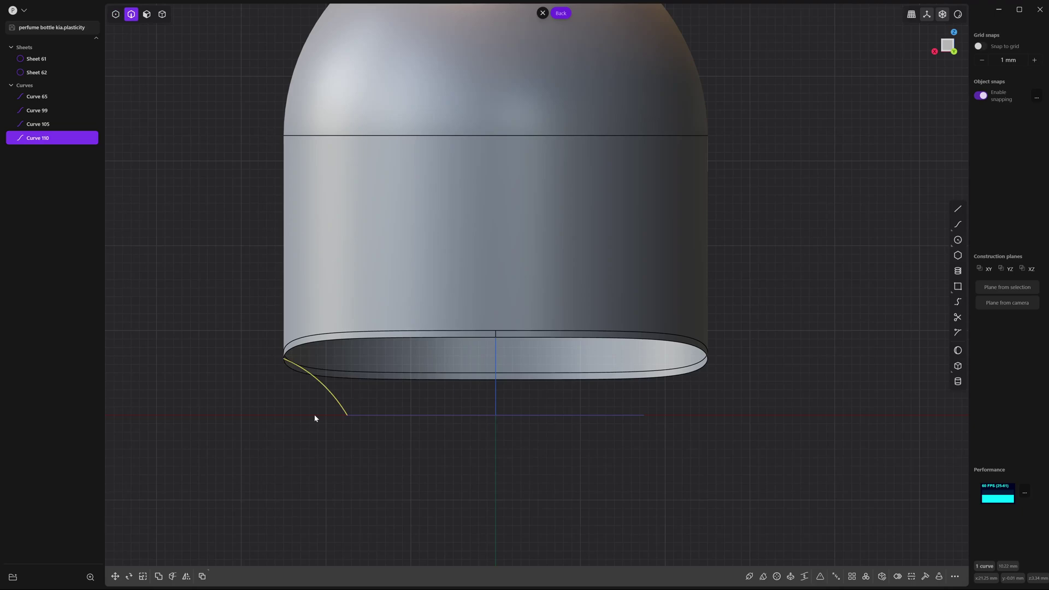
{"action": "key", "text": "alt+x"}
{"action": "left_click", "coordinate": [516, 415]}
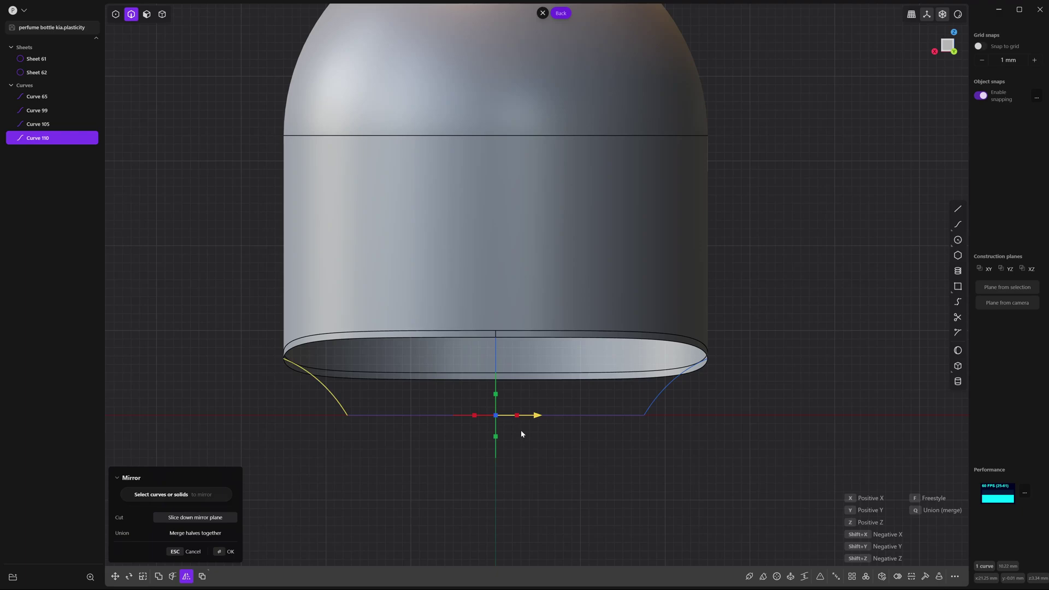
{"action": "key", "text": "Return"}
{"action": "scroll", "coordinate": [713, 364], "scroll_direction": "up", "scroll_amount": 10}
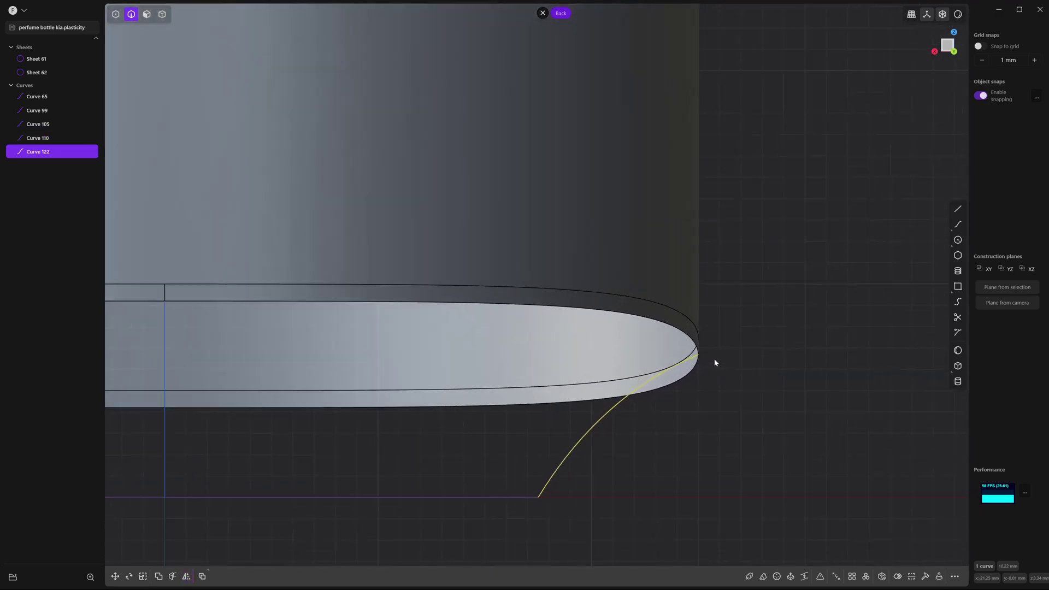
{"action": "left_click", "coordinate": [713, 357]}
{"action": "scroll", "coordinate": [704, 358], "scroll_direction": "down", "scroll_amount": 2}
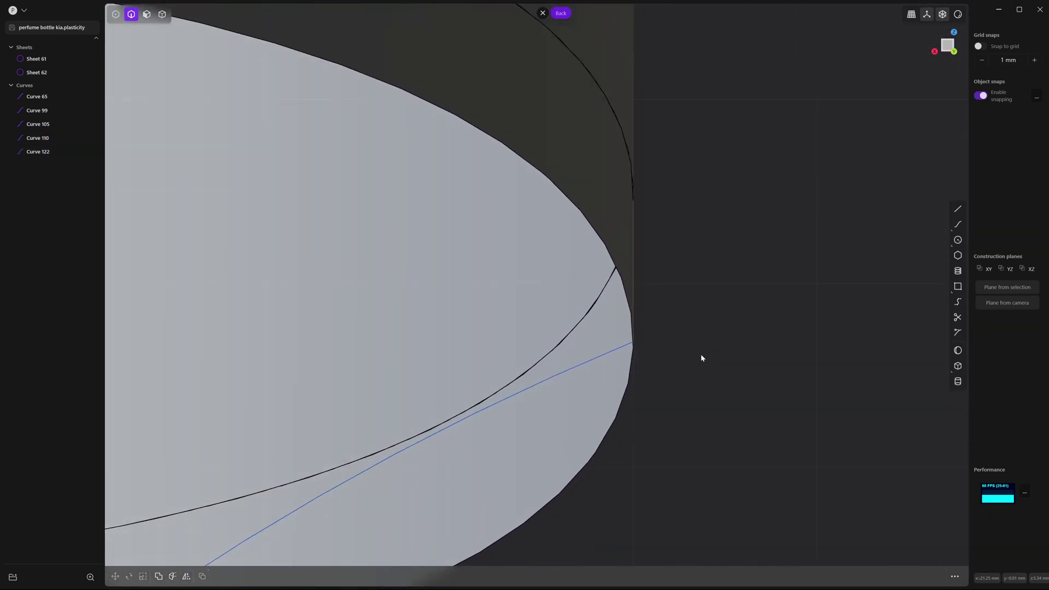
{"action": "scroll", "coordinate": [702, 359], "scroll_direction": "down", "scroll_amount": 6}
Step: Start a loft between the wavy band's lower edge and the base circle, with G0 continuity at the band
{"action": "middle_click_drag", "start_coordinate": [701, 354], "coordinate": [681, 415]}
{"action": "left_click", "coordinate": [616, 441]}
{"action": "middle_click_drag", "start_coordinate": [616, 441], "coordinate": [617, 417]}
{"action": "double_click", "coordinate": [609, 374]}
{"action": "key", "text": "e"}
{"action": "left_click", "coordinate": [610, 452]}
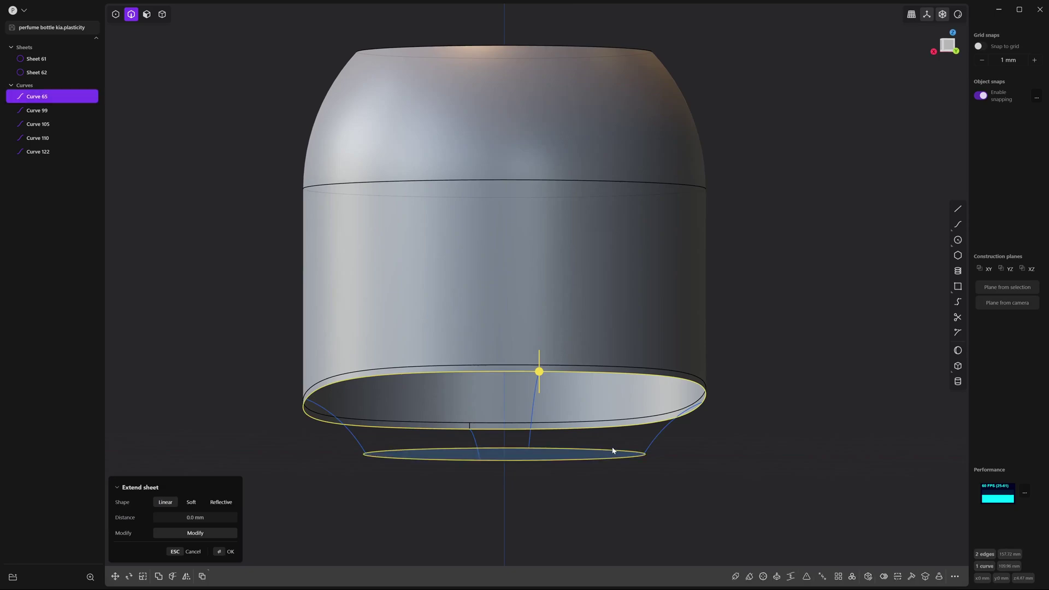
{"action": "key", "text": "l"}
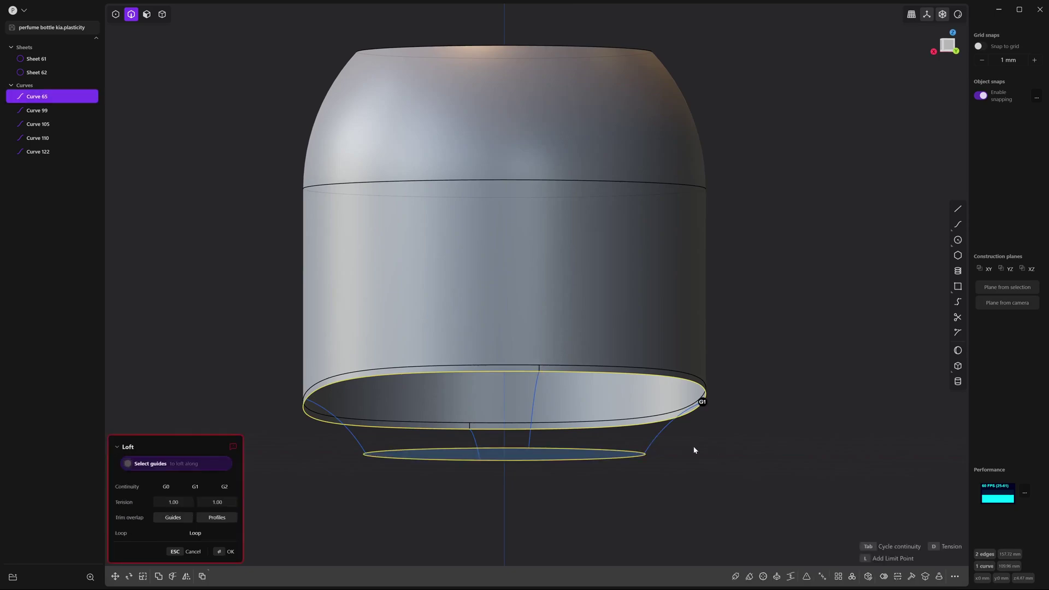
{"action": "key", "text": "Tab"}
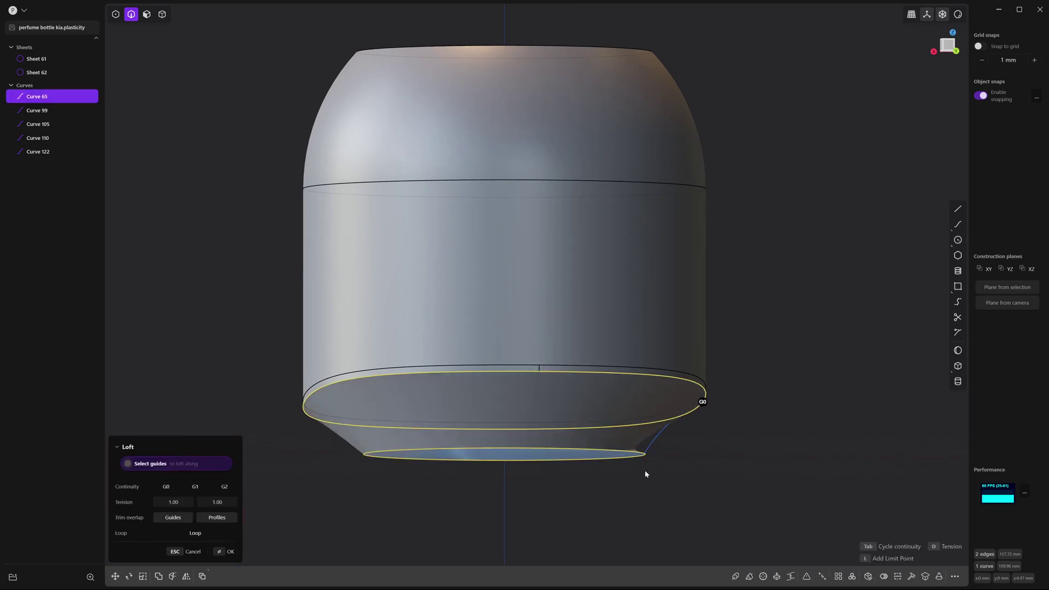
Step: Guide the loft along all four curves between the band and the base circle, and finish it
{"action": "left_click", "coordinate": [658, 438]}
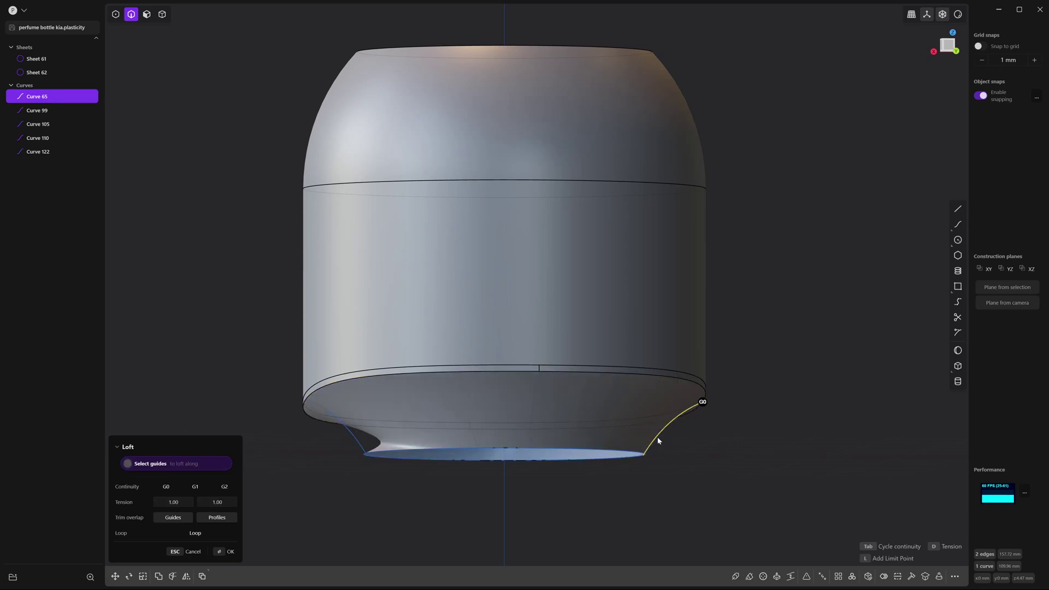
{"action": "left_click", "coordinate": [535, 415]}
{"action": "left_click", "coordinate": [355, 441]}
{"action": "left_click", "coordinate": [476, 443]}
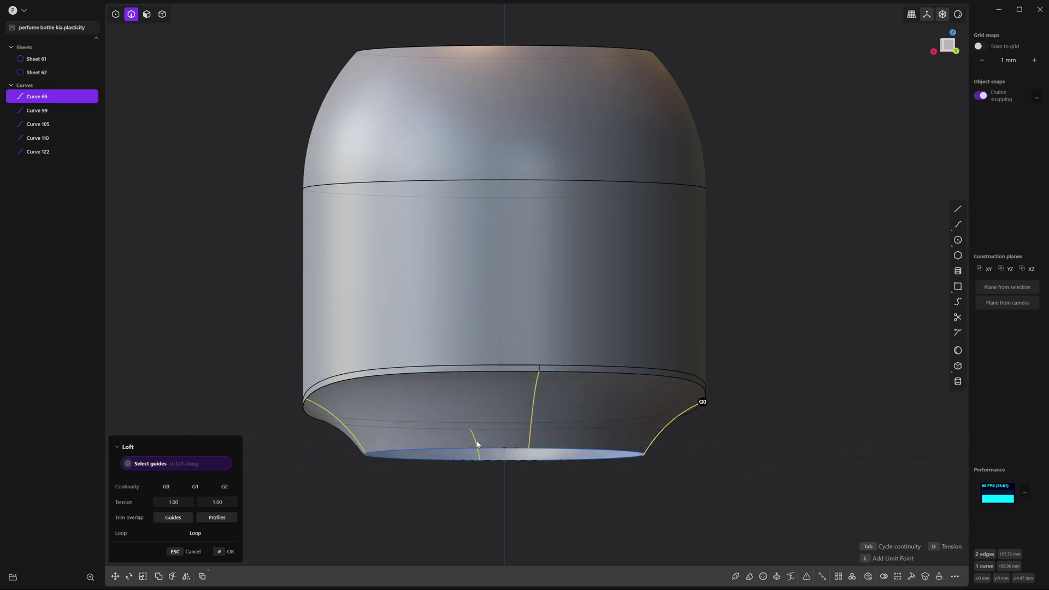
{"action": "left_click", "coordinate": [228, 551]}
Step: Check the loft from the side views, and delete the base circle and all four guide curves
{"action": "scroll", "coordinate": [386, 495], "scroll_direction": "down", "scroll_amount": 3}
{"action": "middle_click_drag", "start_coordinate": [387, 496], "coordinate": [393, 502]}
{"action": "left_click", "coordinate": [955, 53]}
{"action": "middle_click_drag", "start_coordinate": [723, 366], "coordinate": [782, 389]}
{"action": "left_click", "coordinate": [936, 54]}
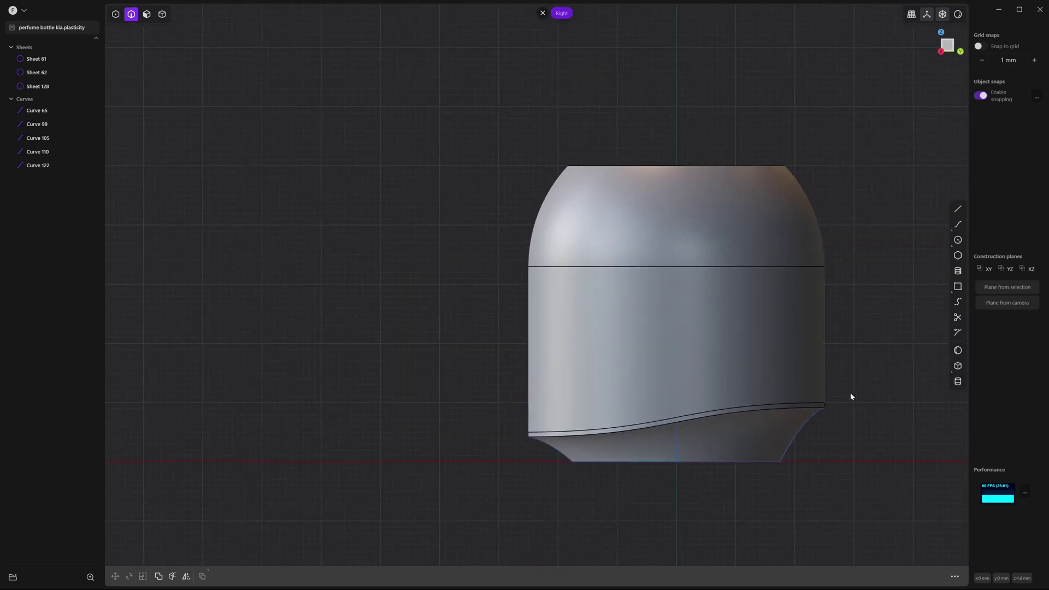
{"action": "middle_click_drag", "start_coordinate": [854, 398], "coordinate": [807, 372], "text": "shift"}
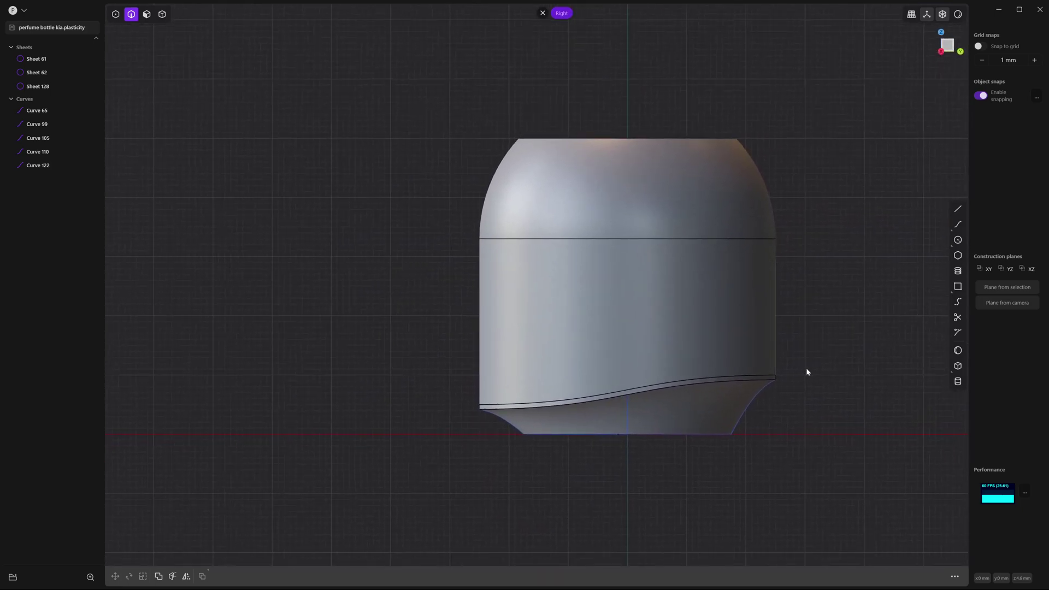
{"action": "left_click", "coordinate": [34, 111]}
{"action": "left_click", "coordinate": [47, 167], "text": "shift"}
{"action": "key", "text": "Delete"}
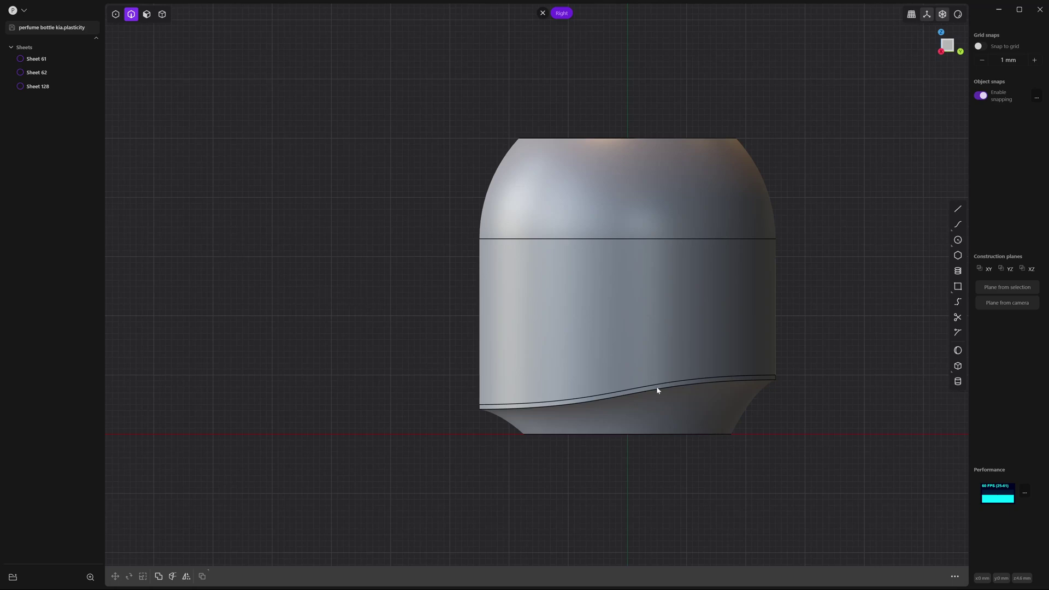
Step: Hide the wavy band sheet and the lofted lower sheet, leaving only the upper body displayed
{"action": "scroll", "coordinate": [665, 394], "scroll_direction": "up", "scroll_amount": 3}
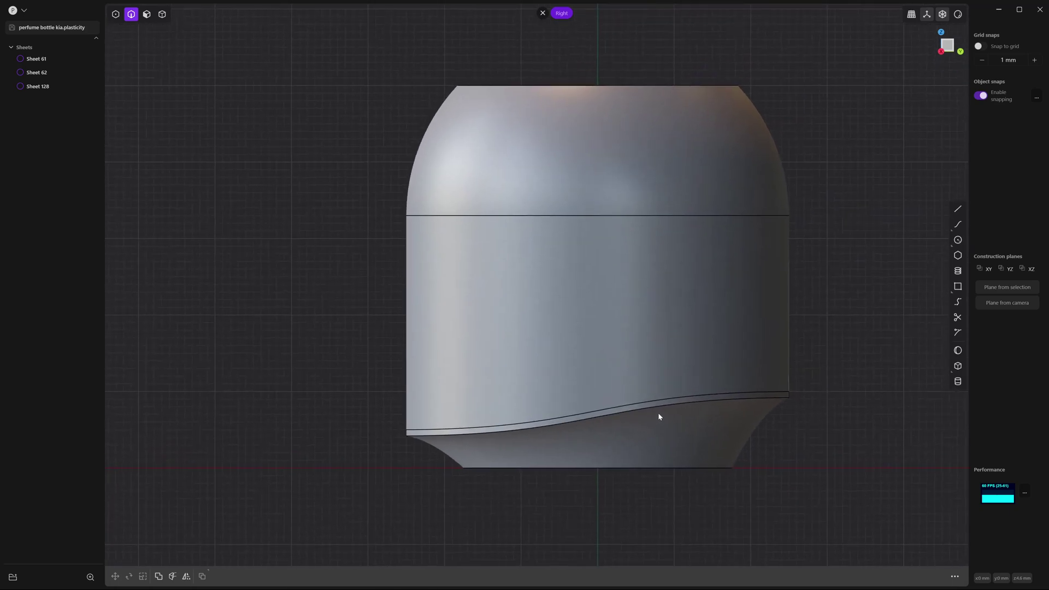
{"action": "mouse_move", "coordinate": [659, 417]}
{"action": "middle_mouse_down"}
{"action": "mouse_move", "coordinate": [658, 402]}
{"action": "mouse_move", "coordinate": [660, 419]}
{"action": "middle_mouse_up"}
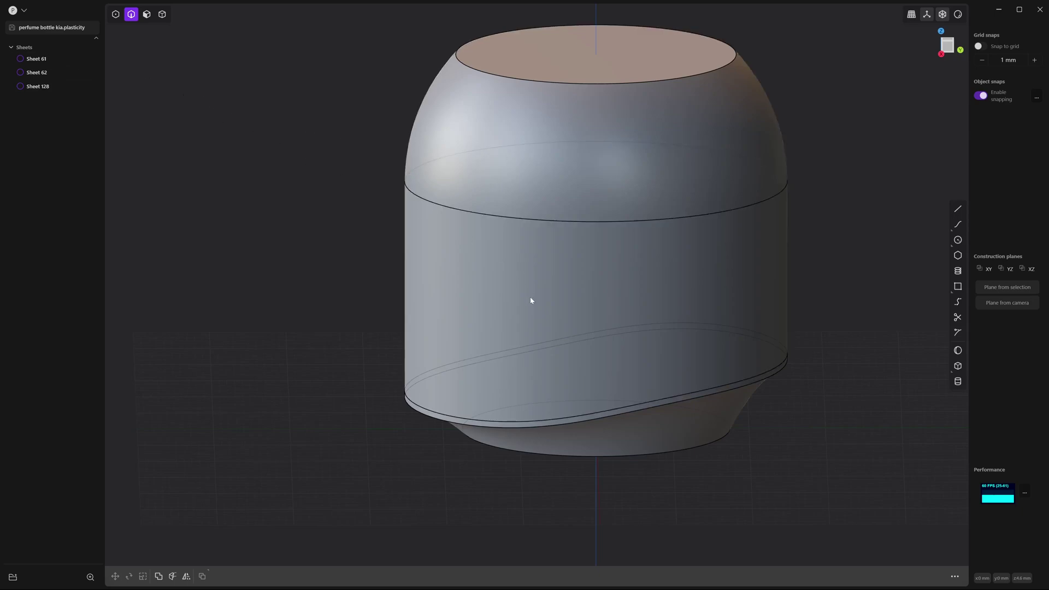
{"action": "scroll", "coordinate": [558, 423], "scroll_direction": "up", "scroll_amount": 3}
{"action": "mouse_move", "coordinate": [558, 425]}
{"action": "middle_mouse_down"}
{"action": "mouse_move", "coordinate": [563, 398]}
{"action": "mouse_move", "coordinate": [539, 429]}
{"action": "middle_mouse_up"}
{"action": "key", "text": "4"}
{"action": "left_click", "coordinate": [542, 423]}
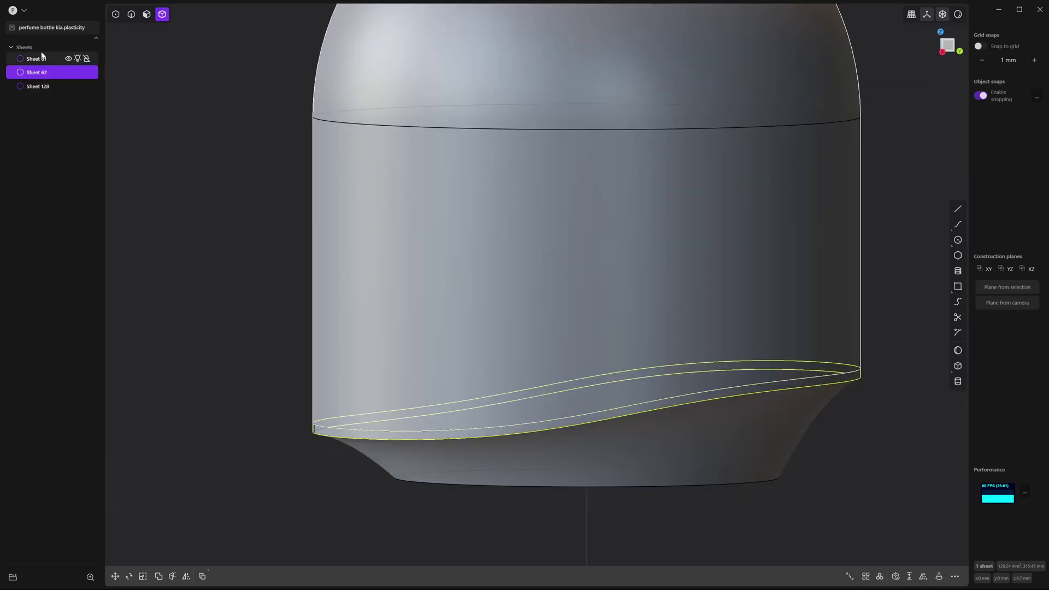
{"action": "left_click", "coordinate": [68, 72]}
{"action": "left_click", "coordinate": [68, 85]}
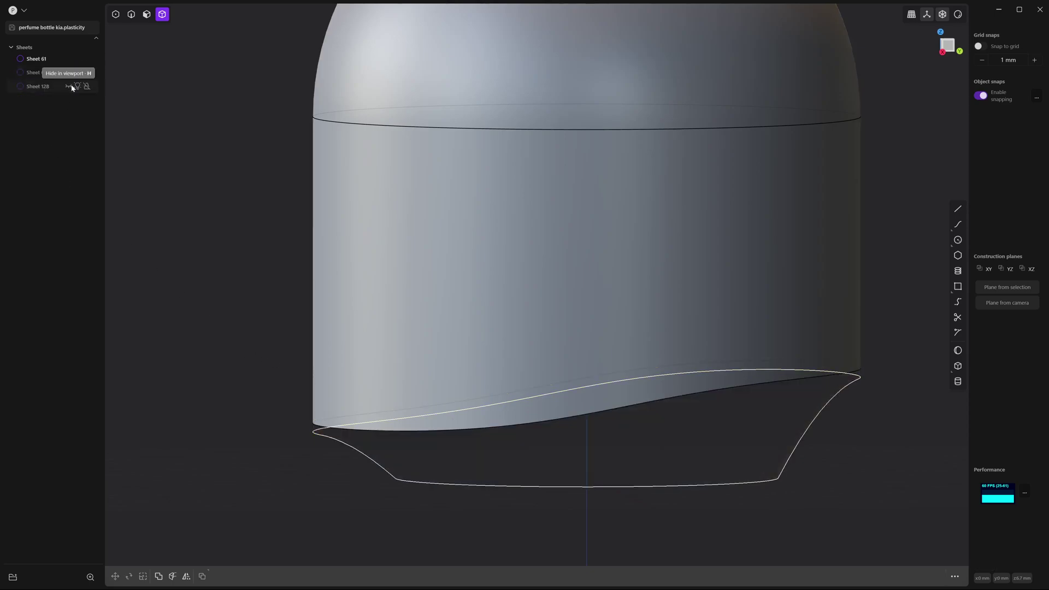
{"action": "left_click", "coordinate": [36, 58]}
Step: Patch the wavy bottom opening of the upper body to close it into a solid
{"action": "middle_click_drag", "start_coordinate": [610, 317], "coordinate": [598, 246]}
{"action": "scroll", "coordinate": [598, 246], "scroll_direction": "down", "scroll_amount": 4}
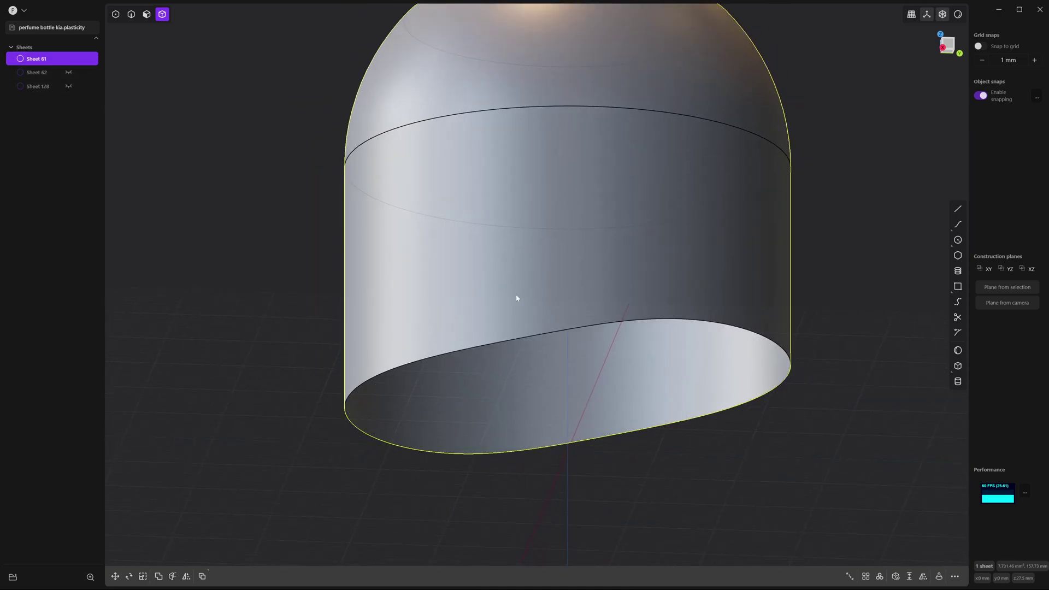
{"action": "key", "text": "2"}
{"action": "left_click", "coordinate": [497, 343]}
{"action": "key", "text": "e"}
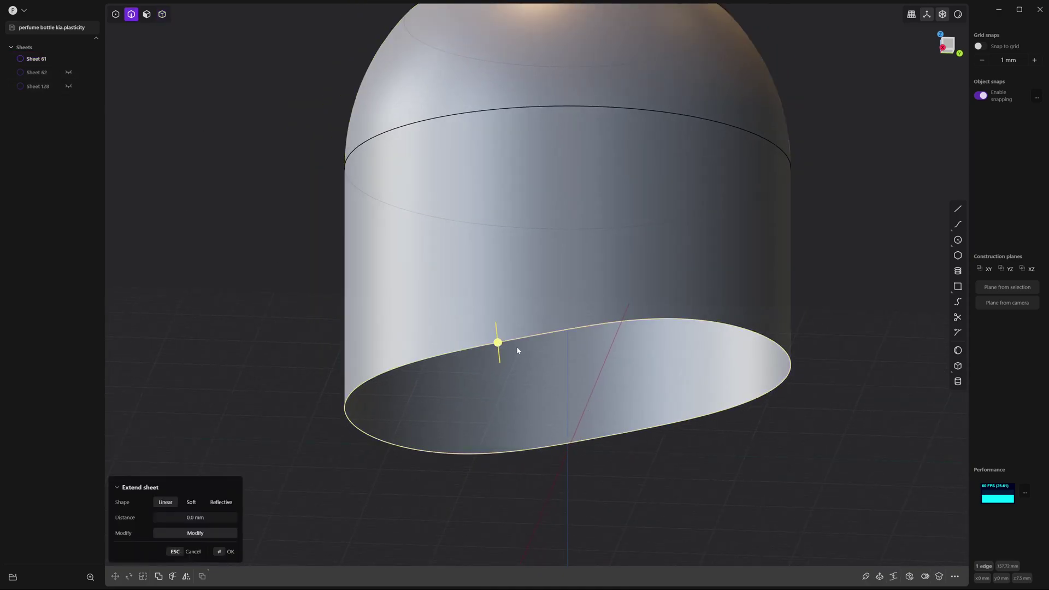
{"action": "left_click", "coordinate": [910, 577]}
{"action": "right_click", "coordinate": [807, 458]}
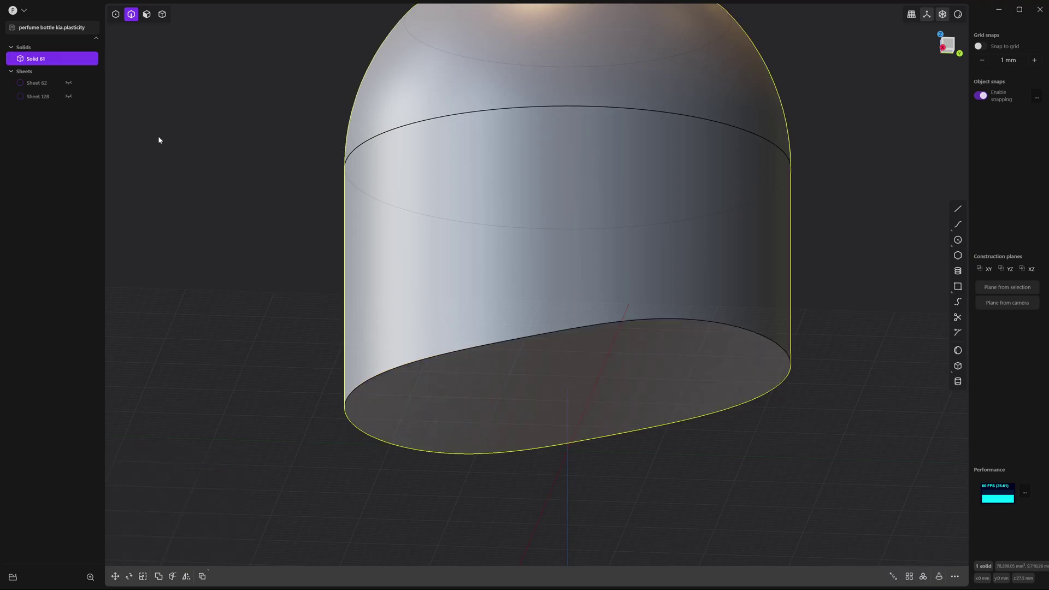
Step: Show the wavy band in place of the upper body and patch the band's upper opening
{"action": "mouse_move", "coordinate": [83, 83]}
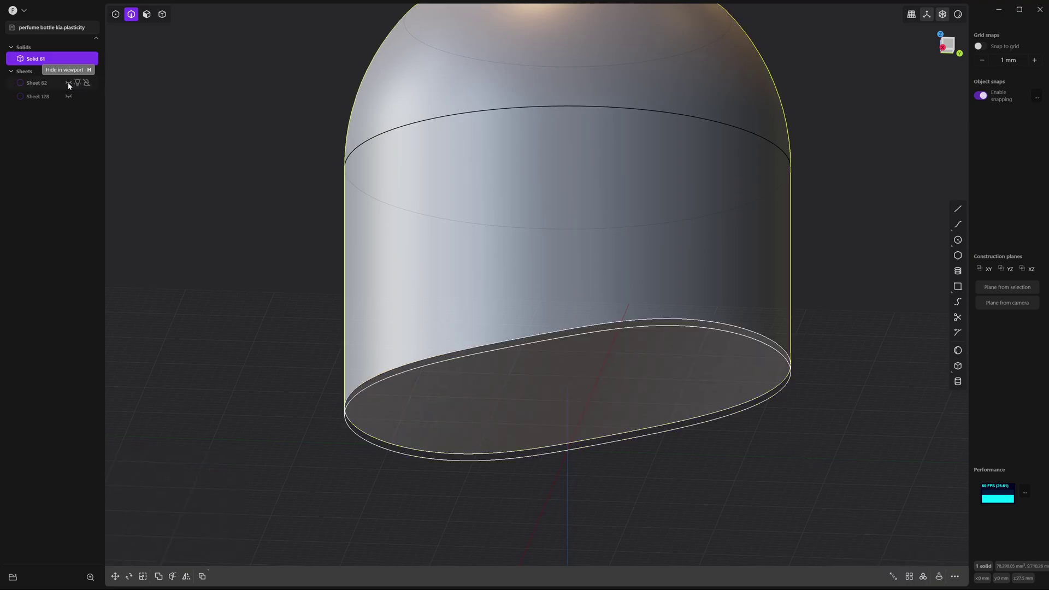
{"action": "left_click", "coordinate": [63, 82]}
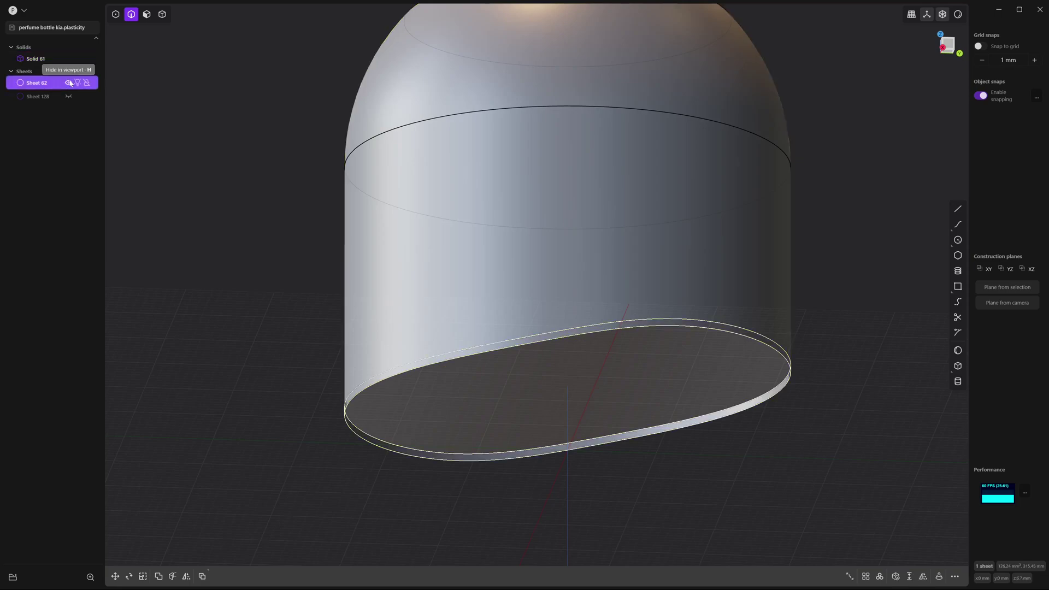
{"action": "left_click", "coordinate": [68, 59]}
{"action": "middle_click_drag", "start_coordinate": [549, 312], "coordinate": [556, 347]}
{"action": "left_click", "coordinate": [559, 340]}
{"action": "key", "text": "e"}
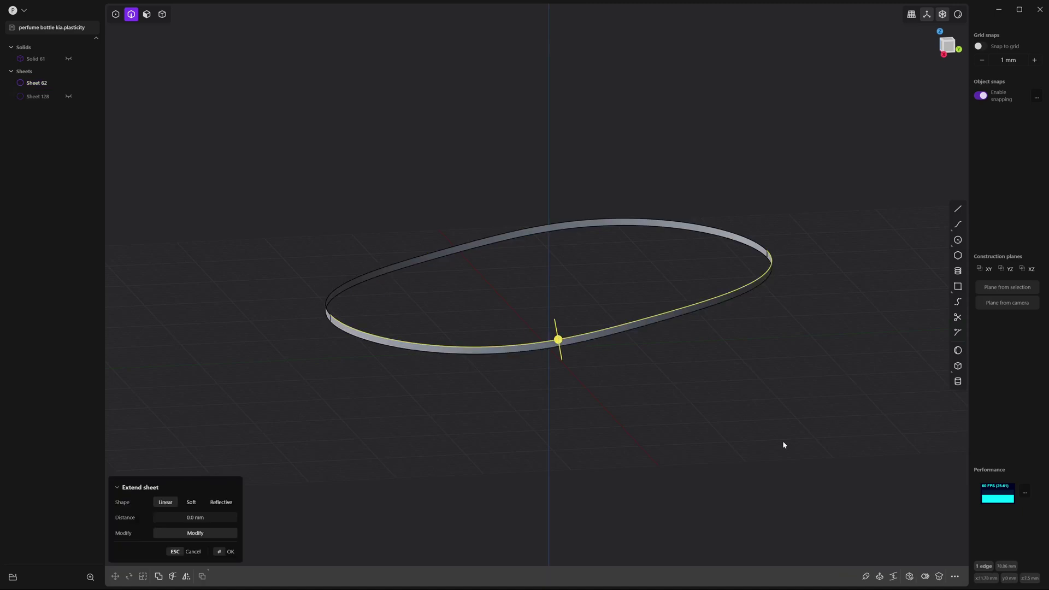
{"action": "left_click", "coordinate": [750, 244]}
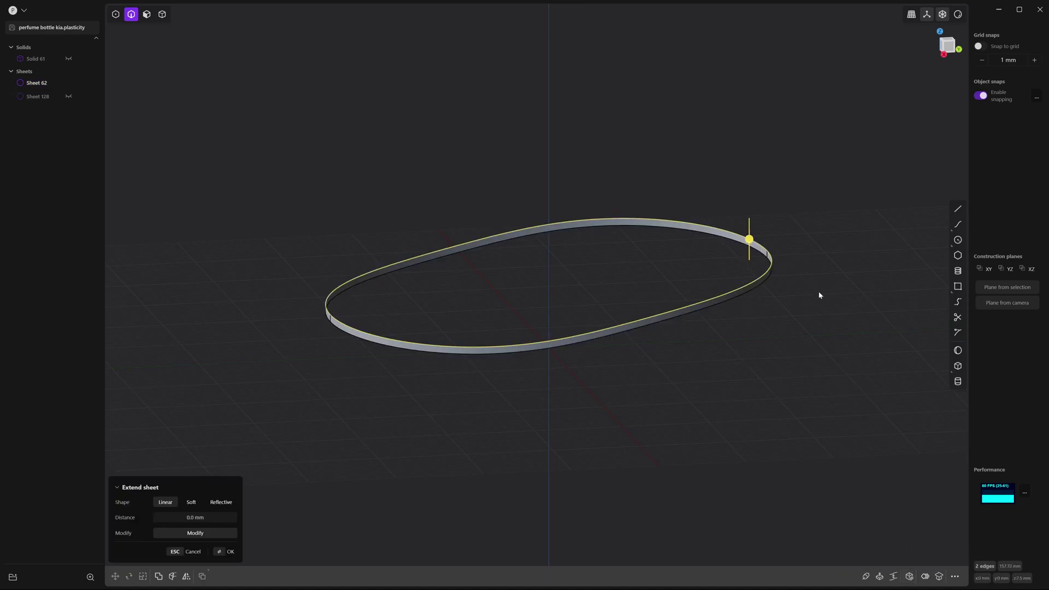
{"action": "left_click", "coordinate": [909, 574]}
{"action": "left_click", "coordinate": [818, 437]}
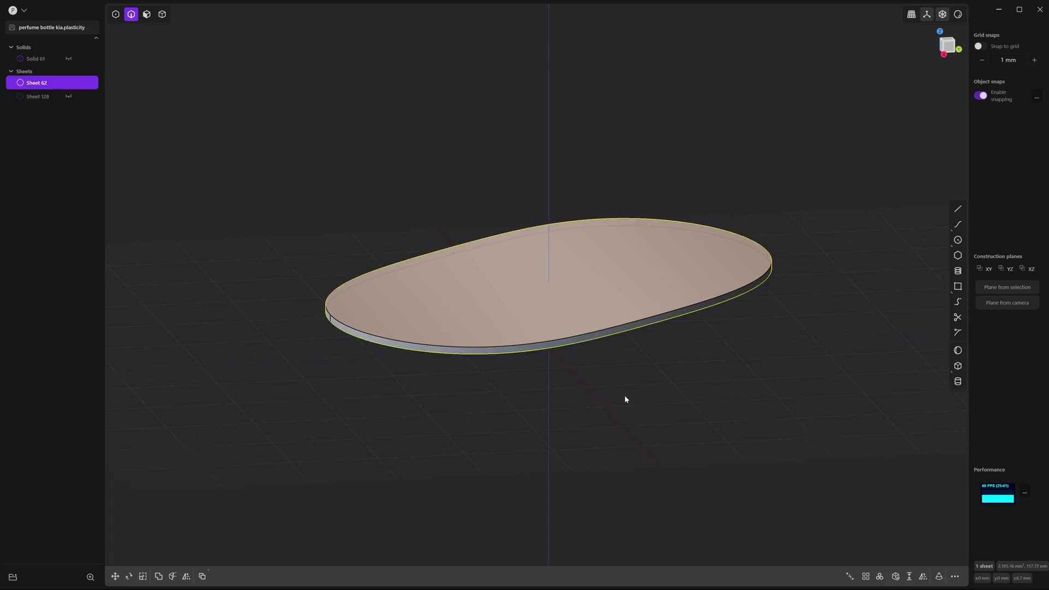
Step: Show the lofted lower sheet and patch its circular bottom opening
{"action": "middle_click_drag", "start_coordinate": [623, 399], "coordinate": [313, 211]}
{"action": "left_click", "coordinate": [75, 98]}
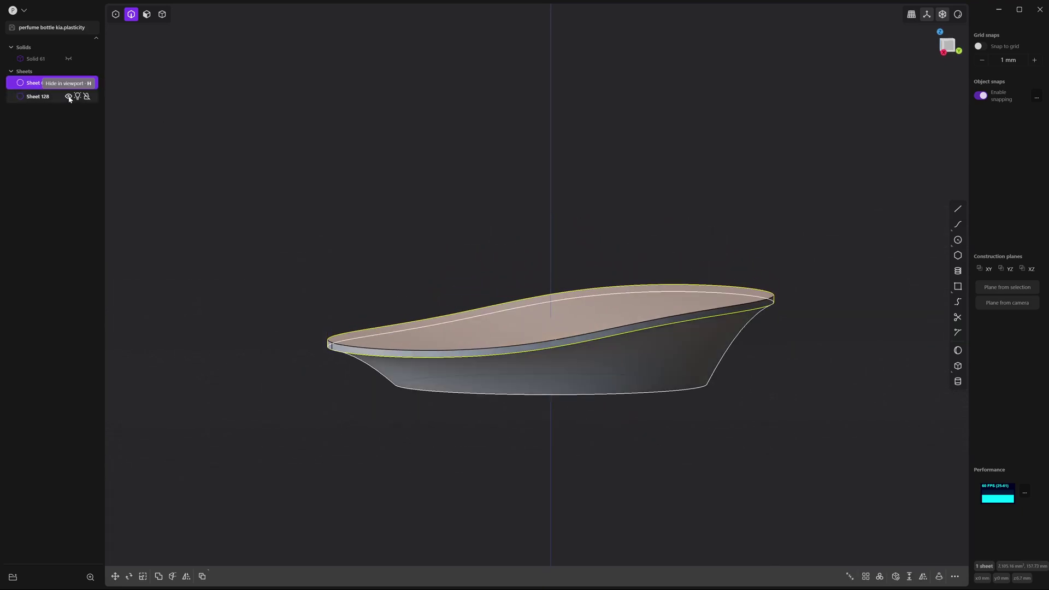
{"action": "middle_click_drag", "start_coordinate": [429, 368], "coordinate": [460, 374]}
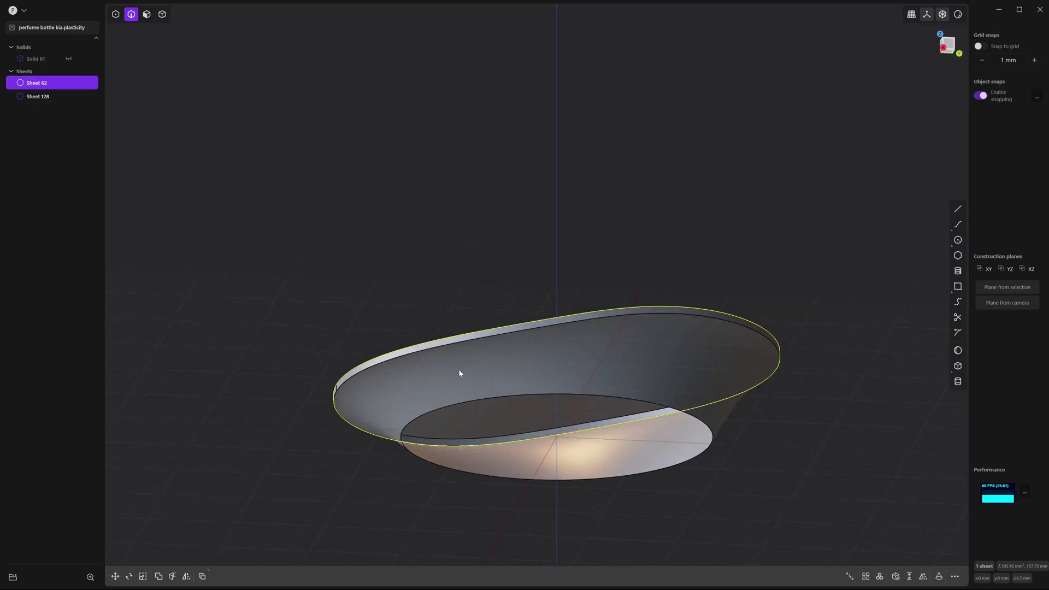
{"action": "left_click", "coordinate": [472, 400]}
{"action": "key", "text": "e"}
{"action": "double_click", "coordinate": [484, 401]}
{"action": "left_click", "coordinate": [910, 577]}
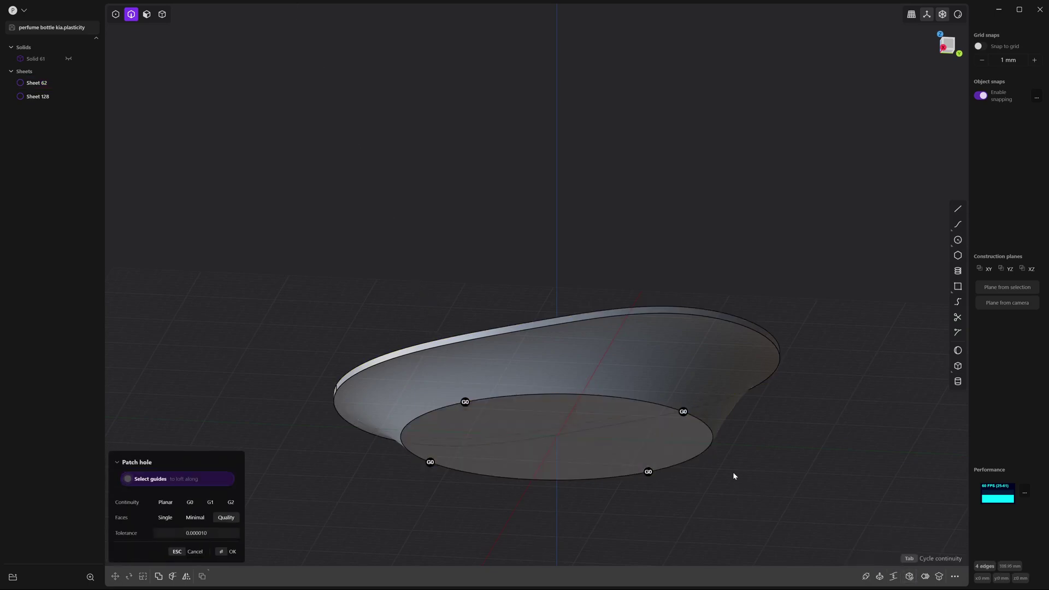
{"action": "key", "text": "Return"}
Step: Join the capped wavy band and the lofted lower sheet into one solid
{"action": "middle_click_drag", "start_coordinate": [731, 469], "coordinate": [733, 491]}
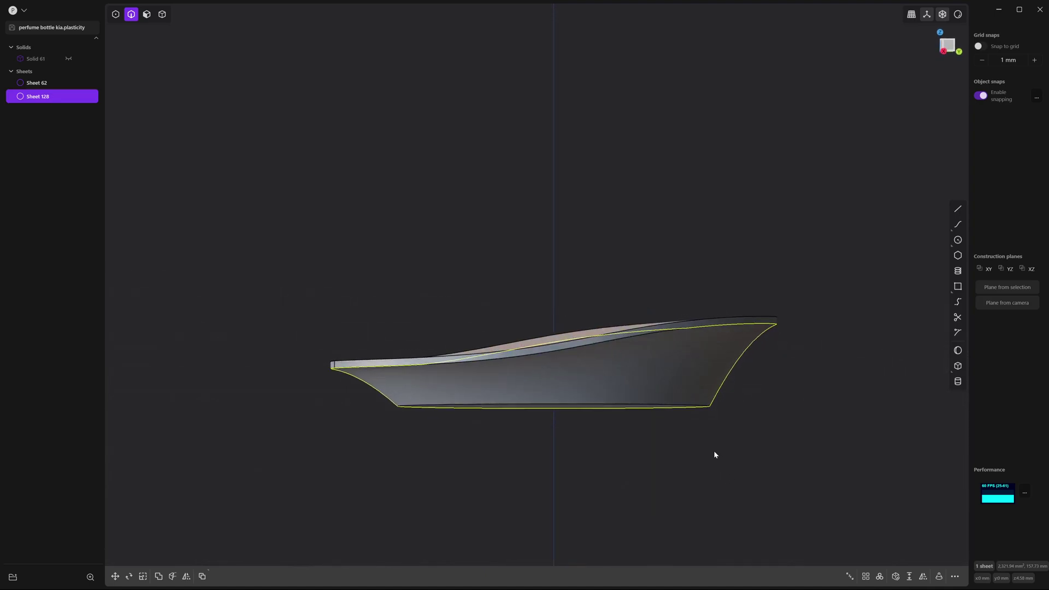
{"action": "middle_click_drag", "start_coordinate": [715, 454], "coordinate": [711, 459]}
{"action": "key", "text": "4"}
{"action": "left_click", "coordinate": [607, 329]}
{"action": "key", "text": "j"}
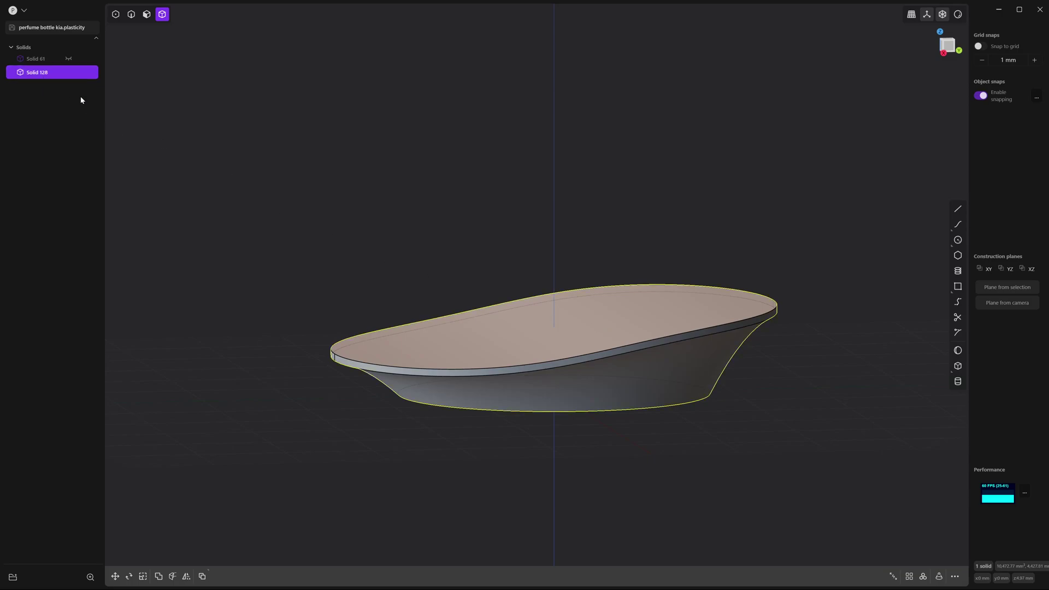
Step: Show the upper body again and rename it top
{"action": "left_click", "coordinate": [68, 58]}
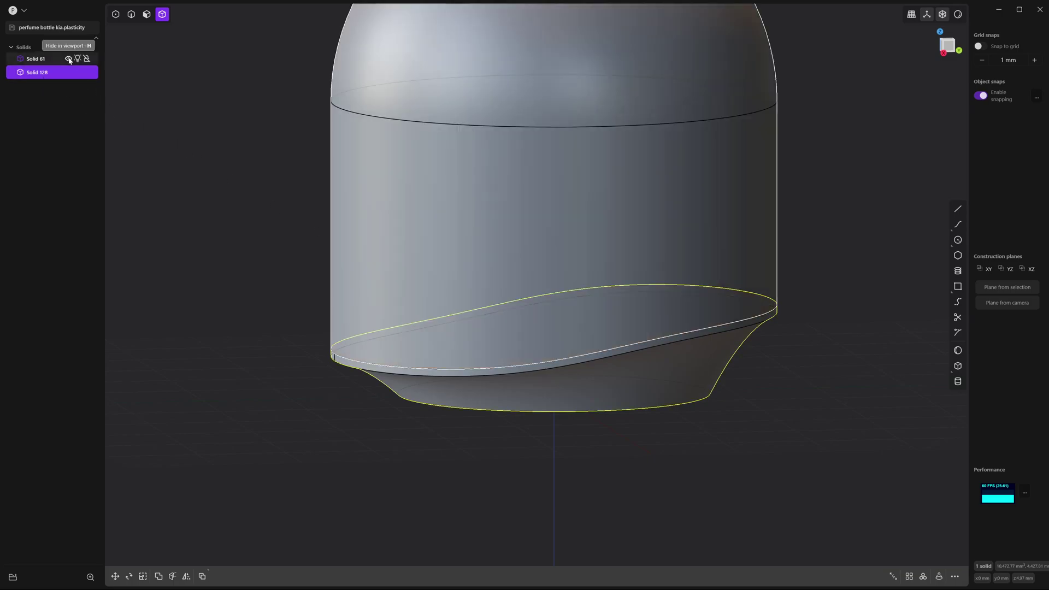
{"action": "left_click", "coordinate": [43, 60]}
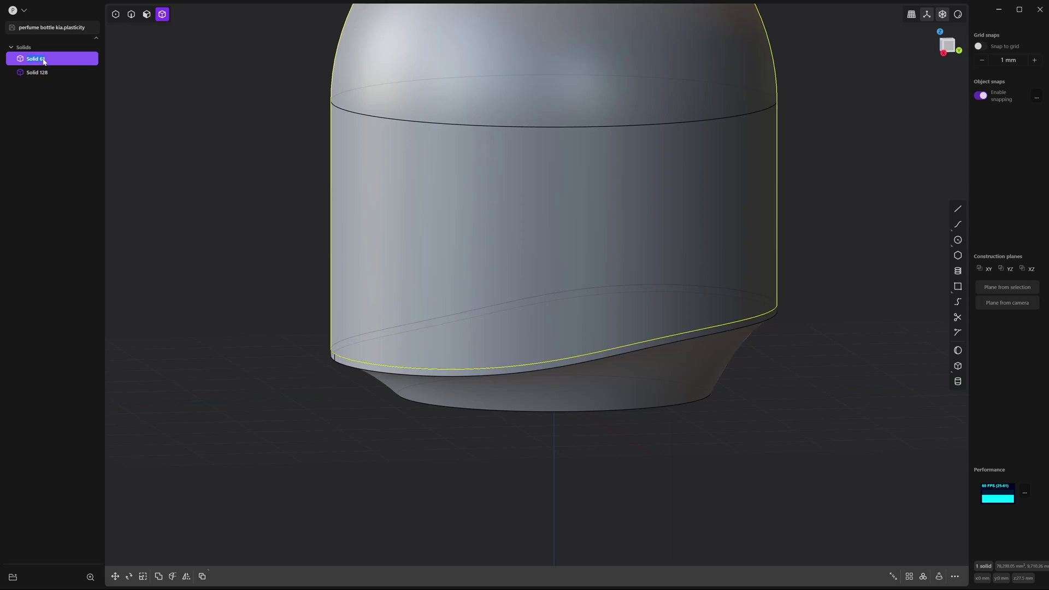
{"action": "type", "text": "top"}
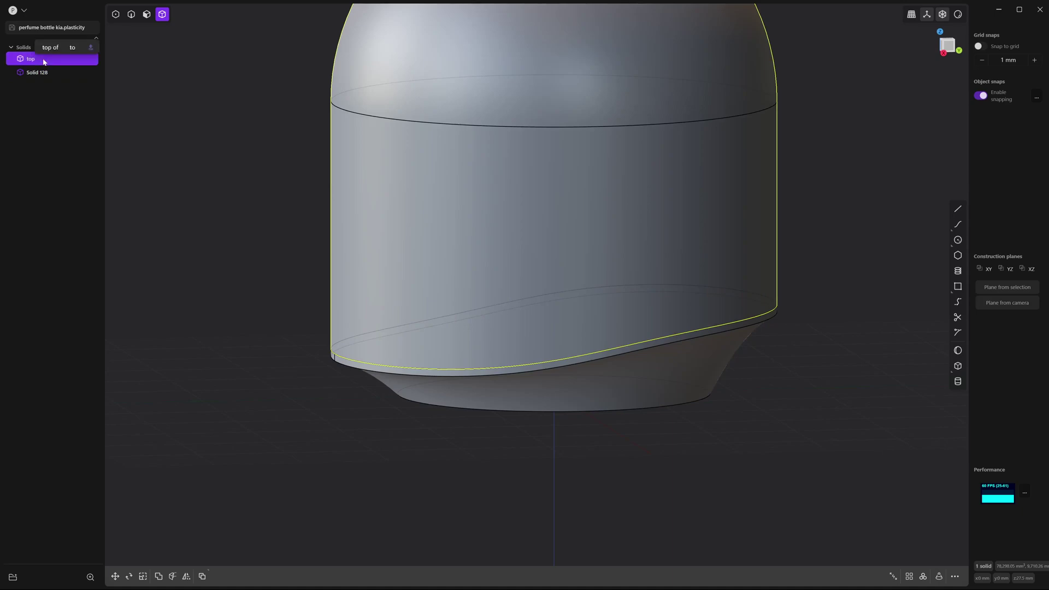
{"action": "key", "text": "Return"}
Step: Rename the joined lower solid as middle 1
{"action": "left_click", "coordinate": [43, 72]}
{"action": "double_click", "coordinate": [43, 73]}
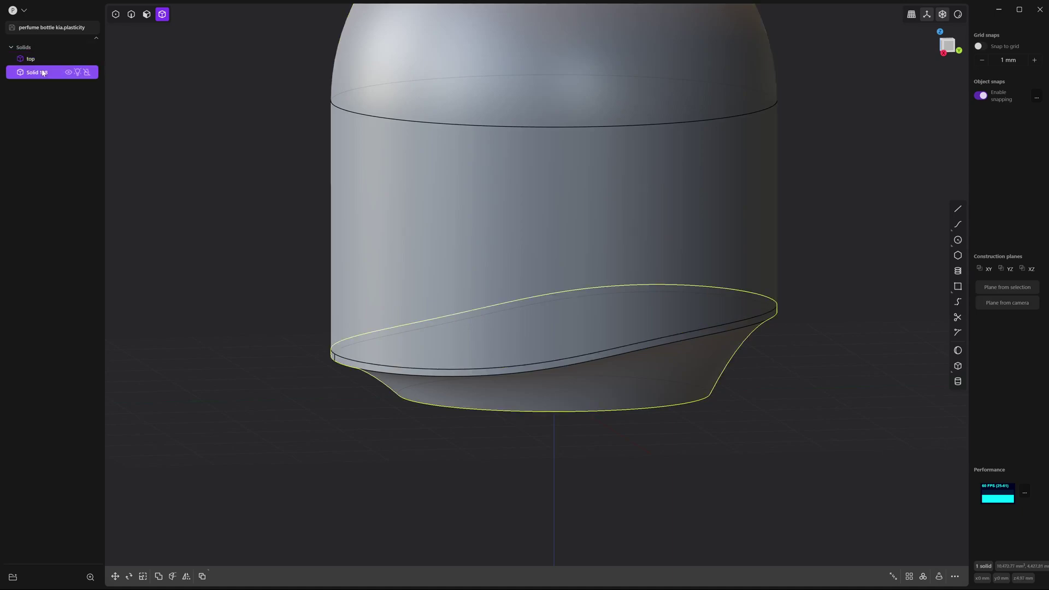
{"action": "type", "text": "middle 1"}
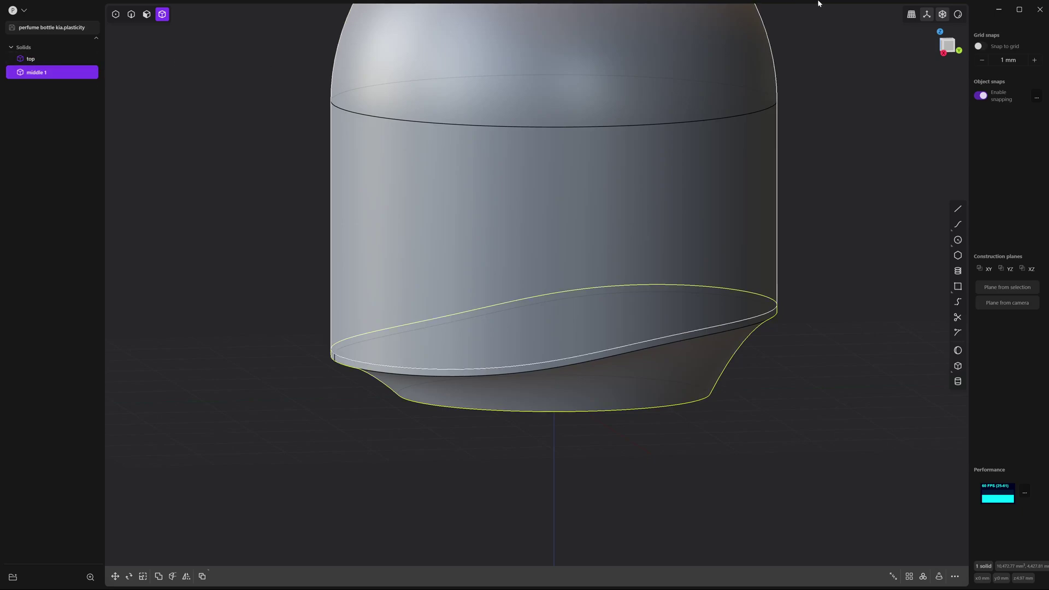
{"action": "middle_click_drag", "start_coordinate": [837, 107], "coordinate": [817, 194], "text": "shift"}
{"action": "key", "text": "2"}
{"action": "key", "text": "KP_1"}
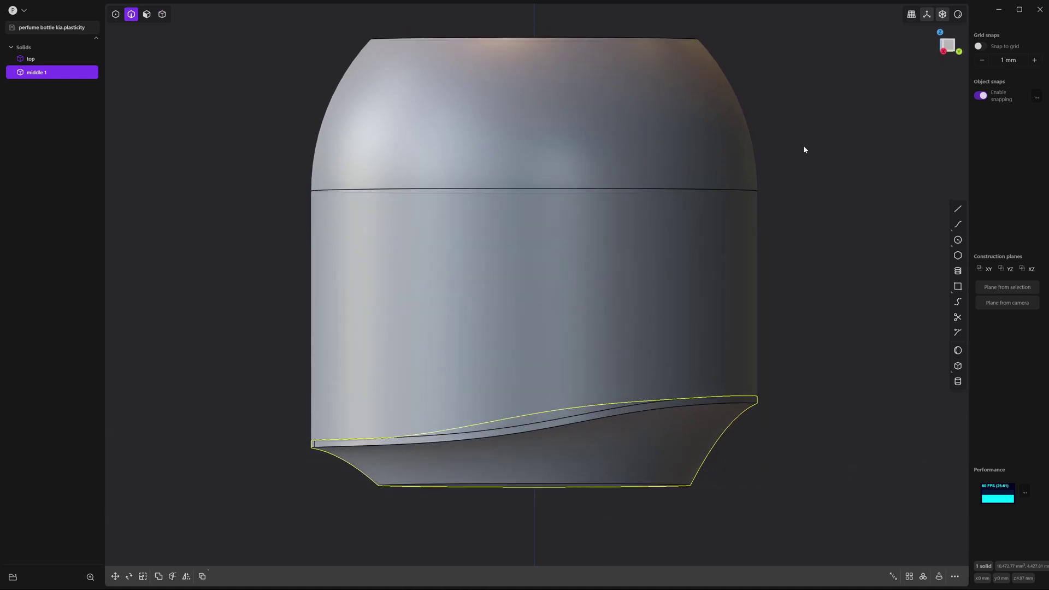
Step: Fillet the circular top edge of the top solid with both distances set to 5 mm
{"action": "middle_click_drag", "start_coordinate": [804, 149], "coordinate": [797, 198]}
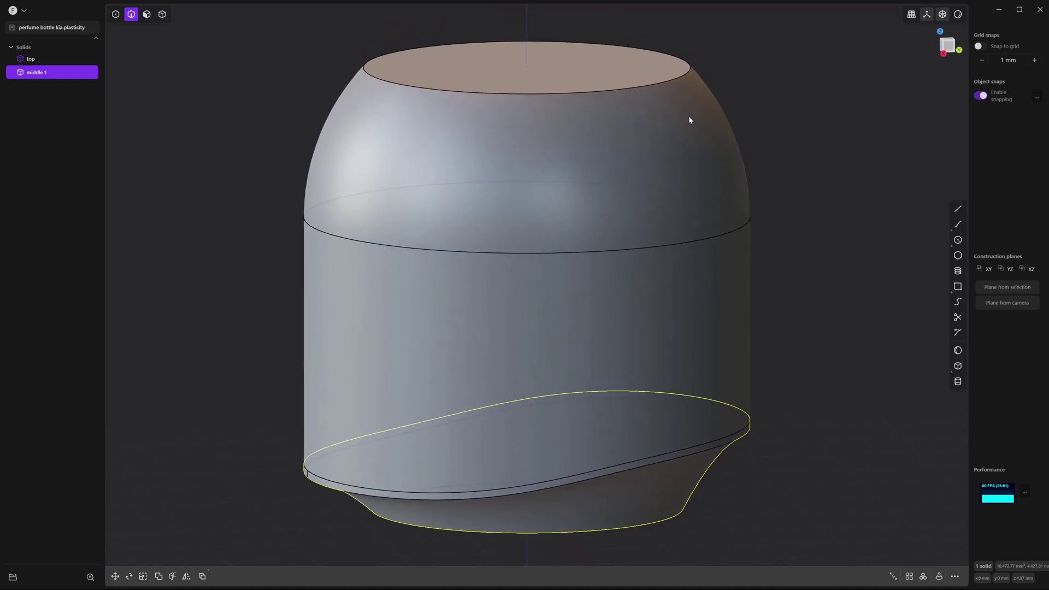
{"action": "left_click", "coordinate": [662, 82]}
{"action": "key", "text": "f"}
{"action": "scroll", "coordinate": [662, 82], "scroll_direction": "up", "scroll_amount": 2}
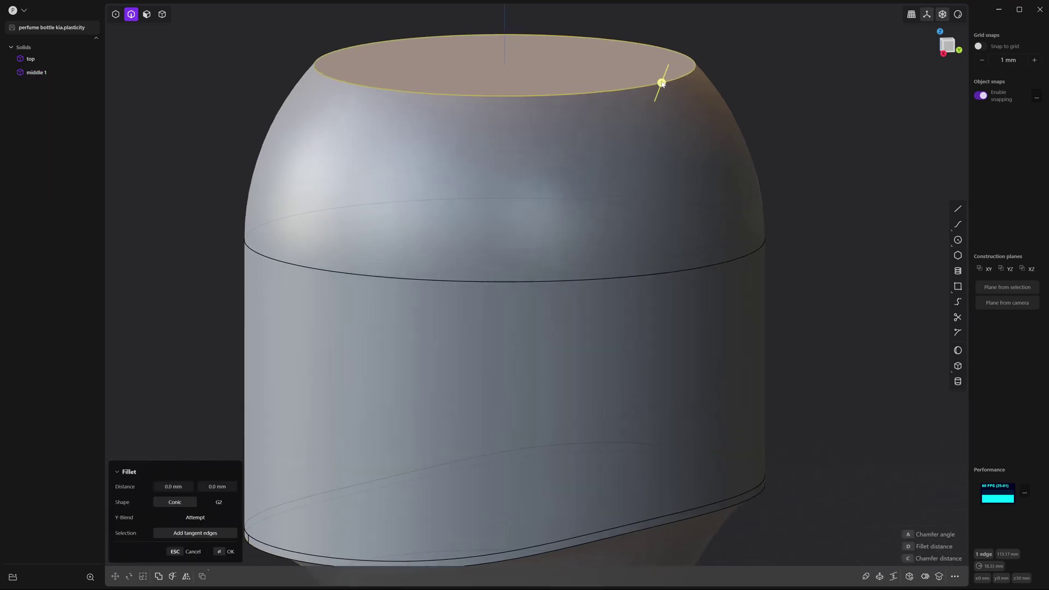
{"action": "middle_click_drag", "start_coordinate": [662, 82], "coordinate": [687, 125], "text": "shift"}
{"action": "scroll", "coordinate": [687, 124], "scroll_direction": "up", "scroll_amount": 1}
{"action": "left_click_drag", "start_coordinate": [689, 124], "coordinate": [703, 97]}
{"action": "type", "text": "d"}
{"action": "type", "text": "5"}
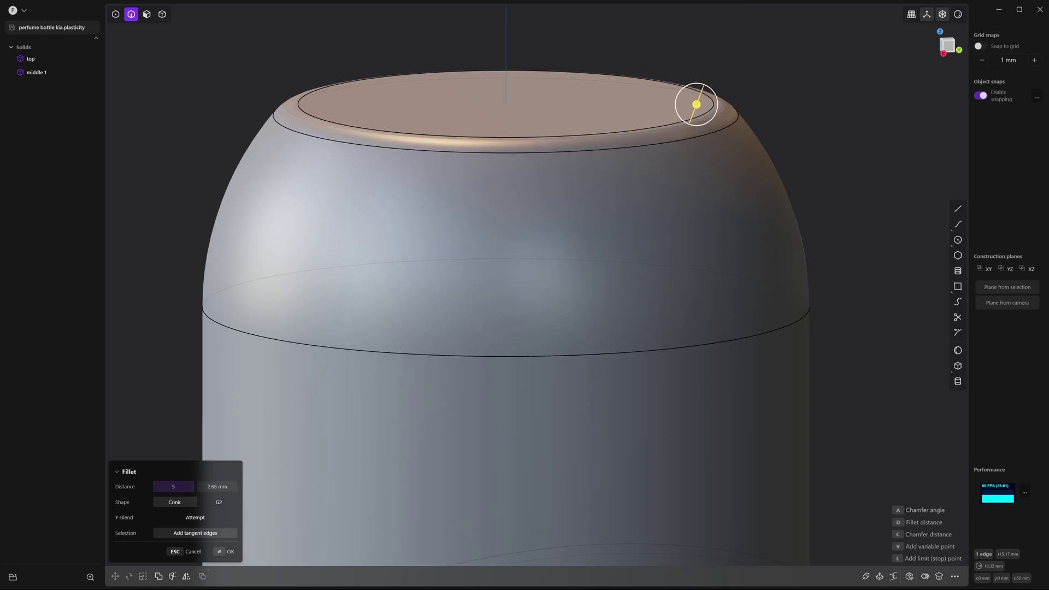
{"action": "key", "text": "Tab"}
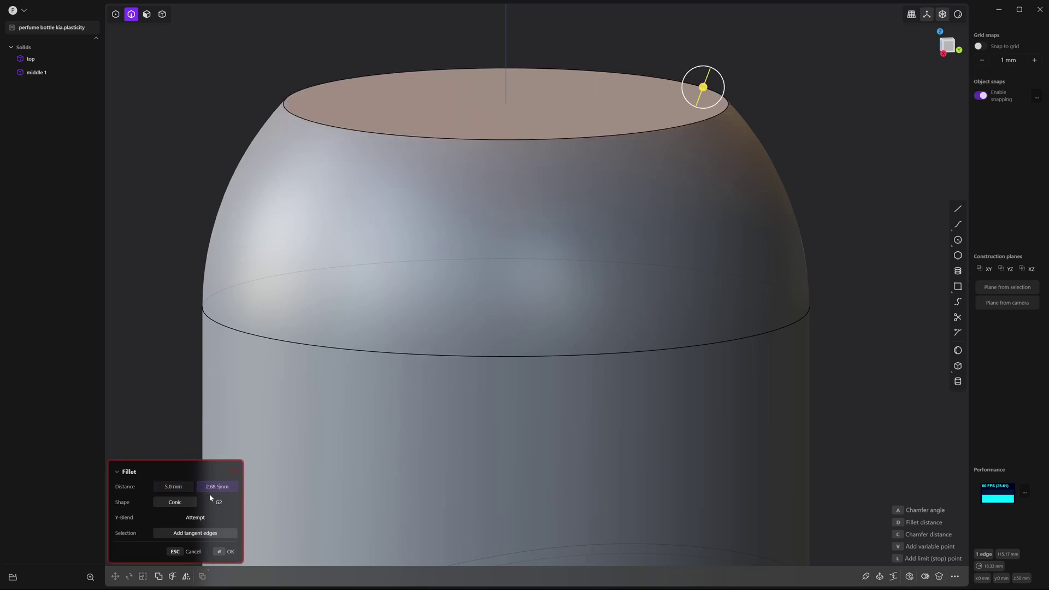
{"action": "type", "text": "5"}
{"action": "key", "text": "Tab"}
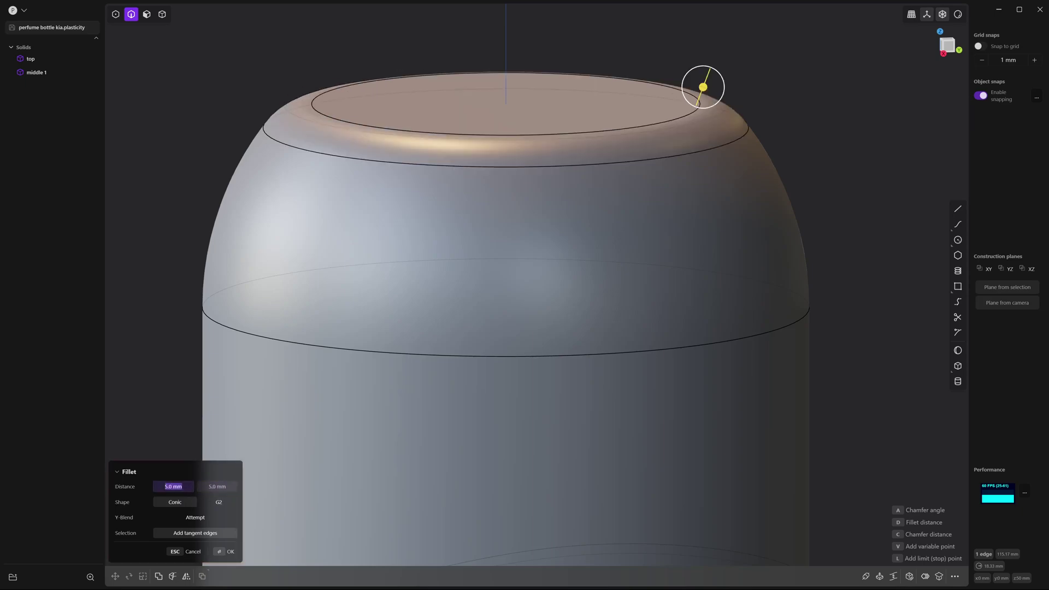
Step: Compare the Conic and G2 shapes on the top edge fillet from the right view and apply it as G2
{"action": "left_click", "coordinate": [212, 504]}
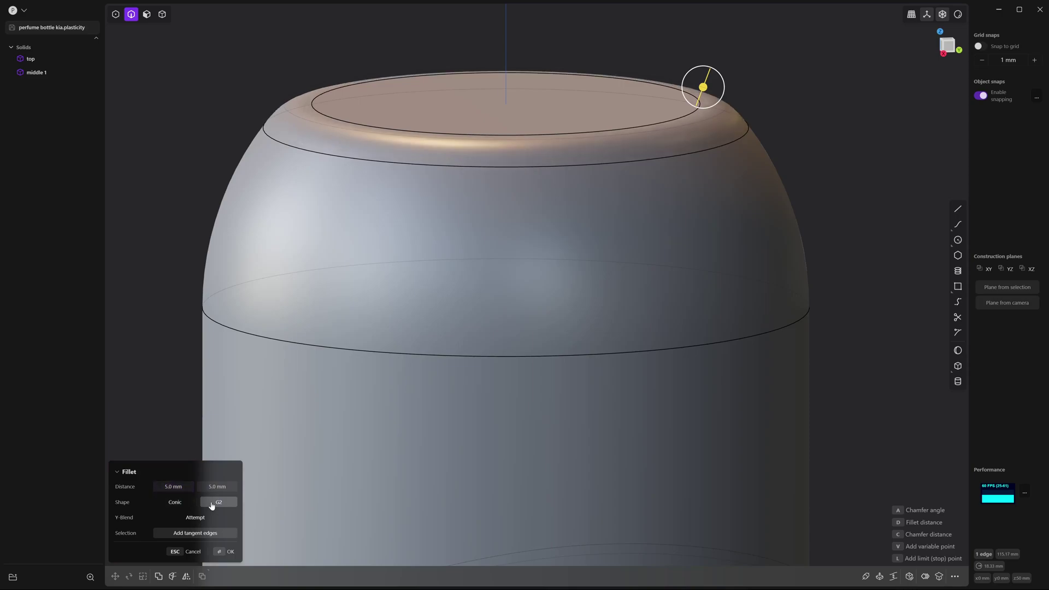
{"action": "left_click", "coordinate": [194, 504]}
{"action": "left_click", "coordinate": [944, 53]}
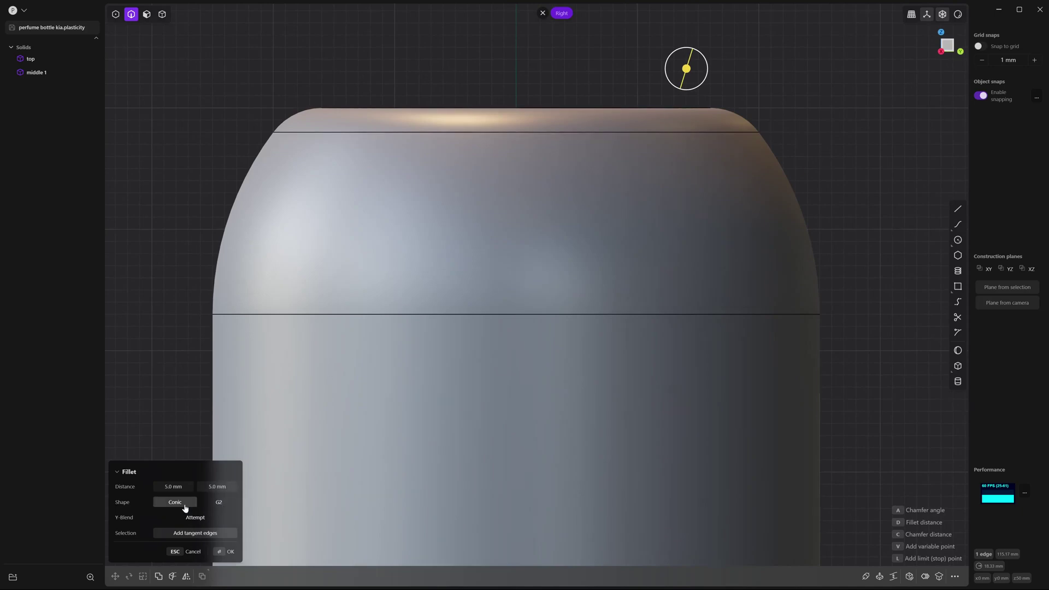
{"action": "left_click", "coordinate": [213, 508]}
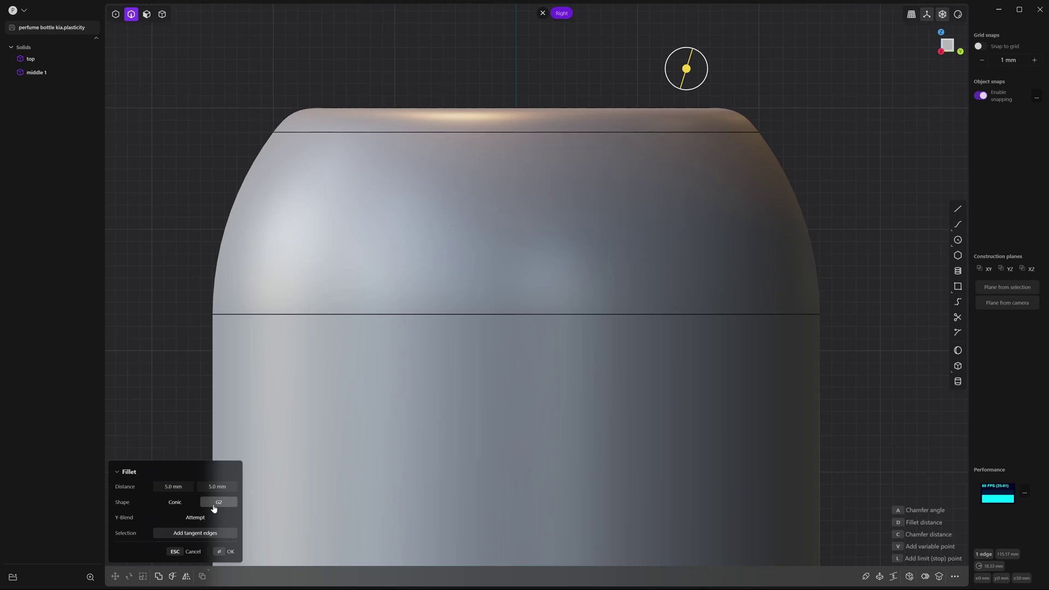
{"action": "left_click", "coordinate": [224, 552]}
Step: Chamfer the top solid's wavy lower edge with both distances set to -0.1 mm
{"action": "scroll", "coordinate": [419, 281], "scroll_direction": "down", "scroll_amount": 3}
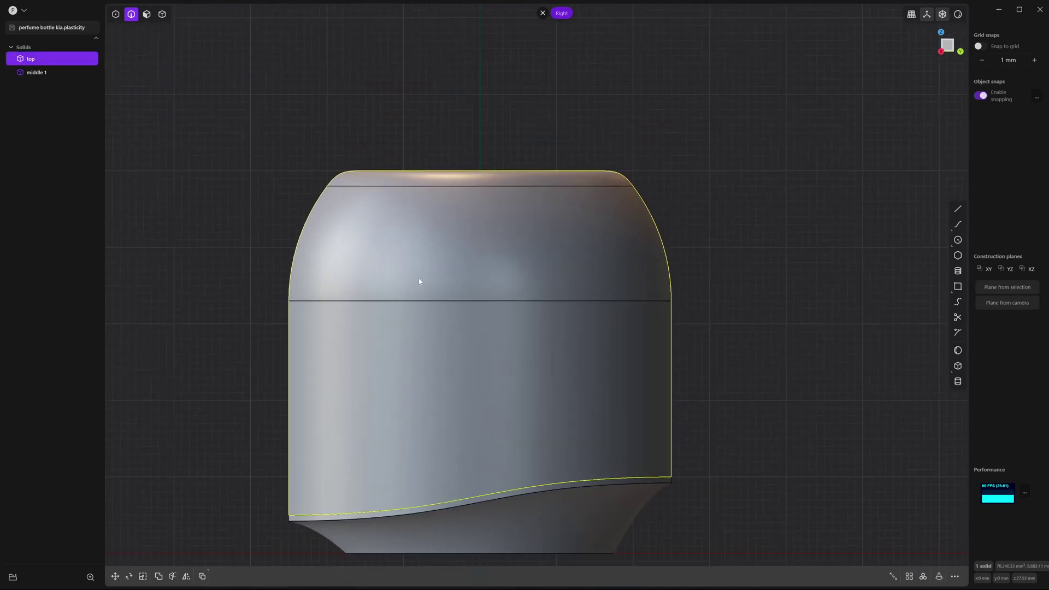
{"action": "scroll", "coordinate": [546, 479], "scroll_direction": "up", "scroll_amount": 2}
{"action": "left_click", "coordinate": [540, 486]}
{"action": "key", "text": "f"}
{"action": "scroll", "coordinate": [538, 486], "scroll_direction": "up", "scroll_amount": 4}
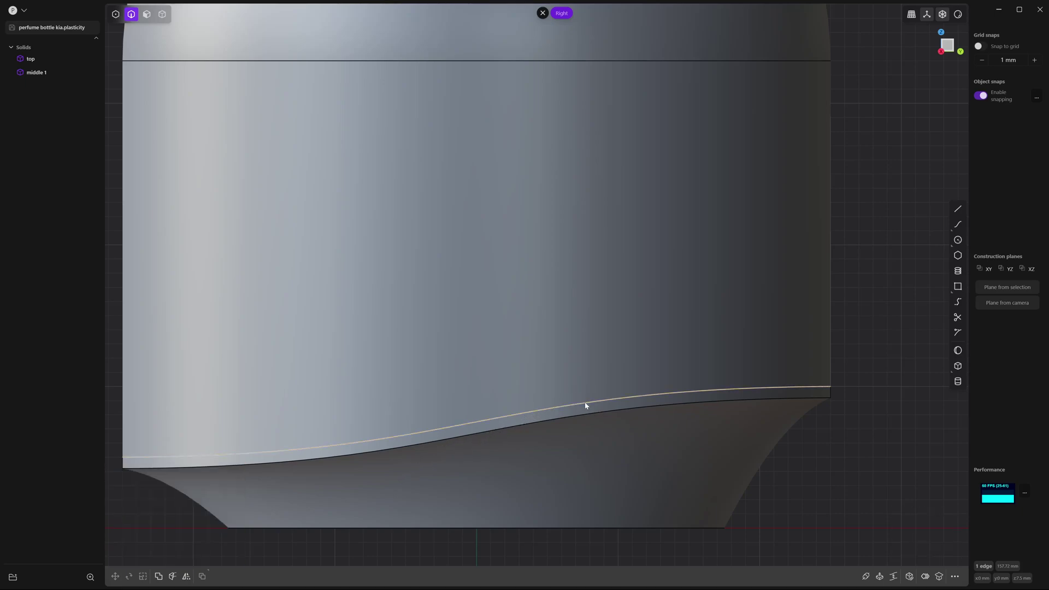
{"action": "mouse_move", "coordinate": [581, 400]}
{"action": "left_mouse_down"}
{"action": "mouse_move", "coordinate": [580, 379]}
{"action": "mouse_move", "coordinate": [597, 422]}
{"action": "mouse_move", "coordinate": [576, 382]}
{"action": "left_mouse_up"}
{"action": "left_click", "coordinate": [173, 499]}
{"action": "type", "text": "-0.1"}
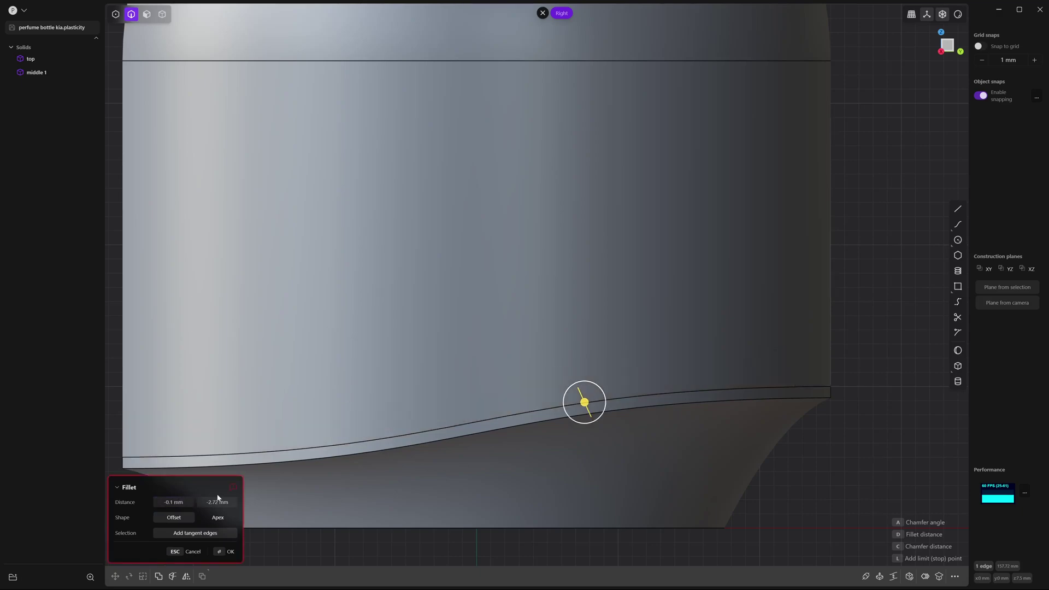
{"action": "left_click", "coordinate": [224, 501]}
{"action": "type", "text": "-0.1"}
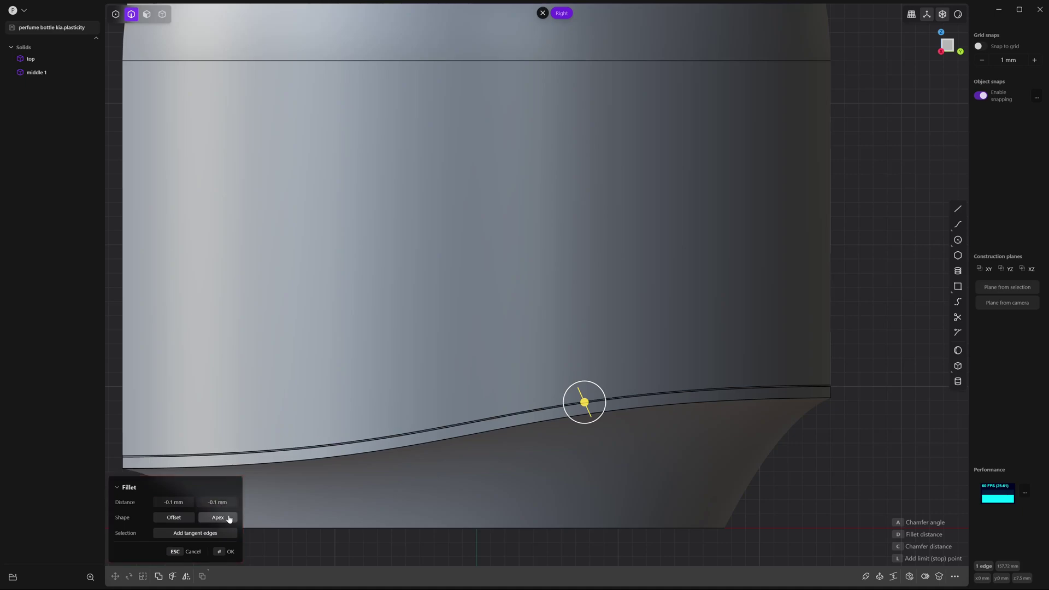
{"action": "left_click", "coordinate": [225, 551]}
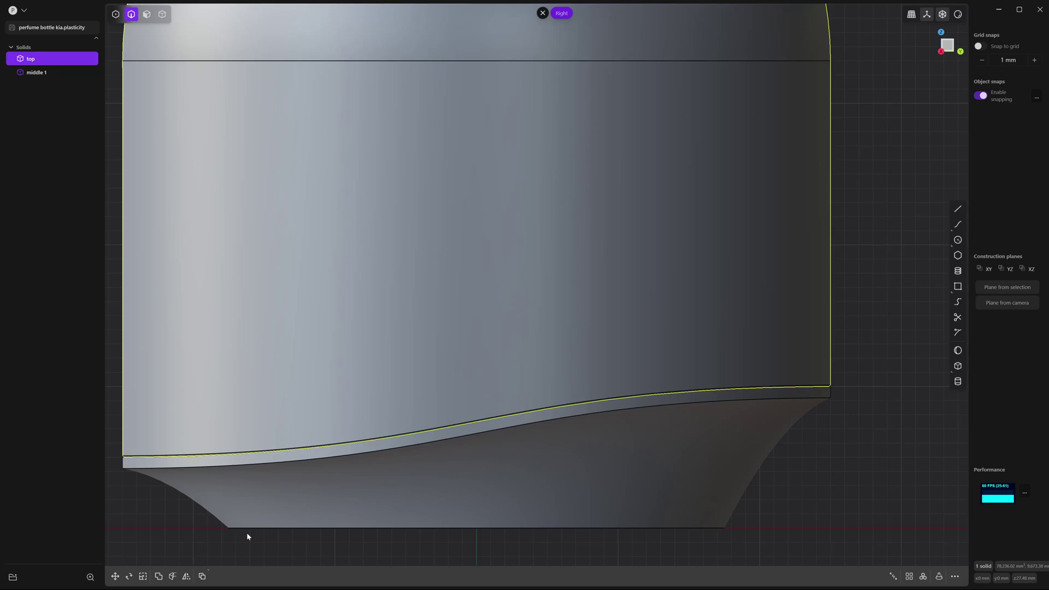
Step: Chamfer the remaining wavy edge at the seam just below the new chamfer, with both distances set to -0.1 mm
{"action": "left_click", "coordinate": [231, 455]}
{"action": "key", "text": "f"}
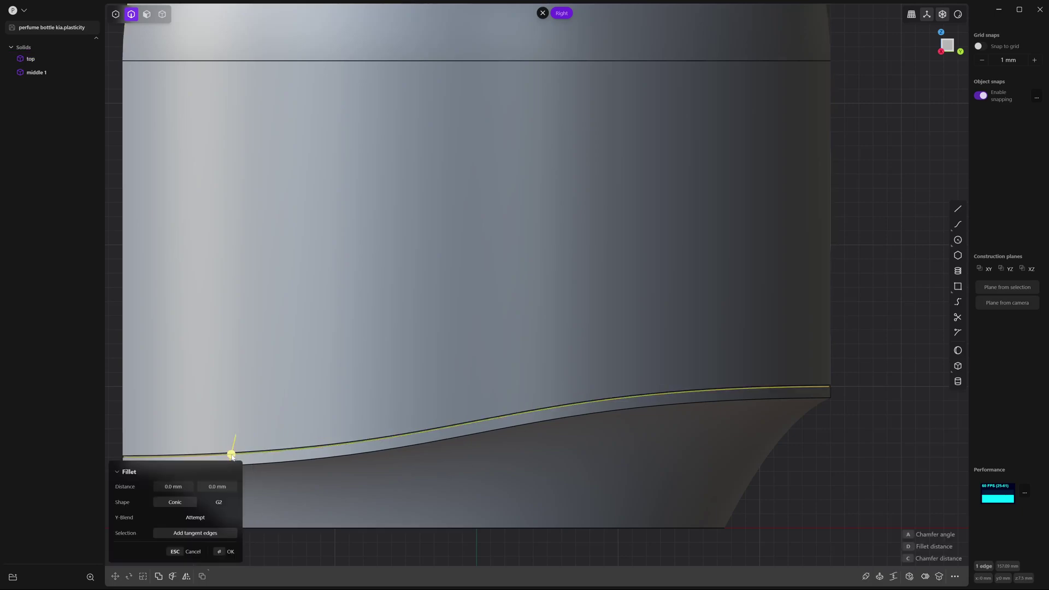
{"action": "scroll", "coordinate": [232, 456], "scroll_direction": "up", "scroll_amount": 3}
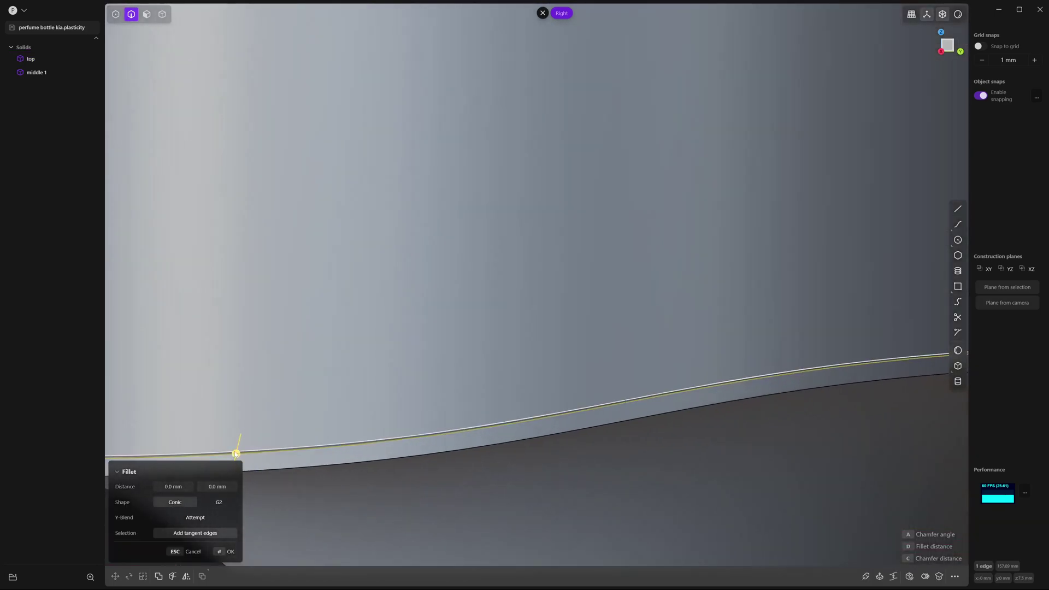
{"action": "left_click_drag", "start_coordinate": [232, 457], "coordinate": [237, 449]}
{"action": "type", "text": "d-1"}
{"action": "key", "text": "Tab"}
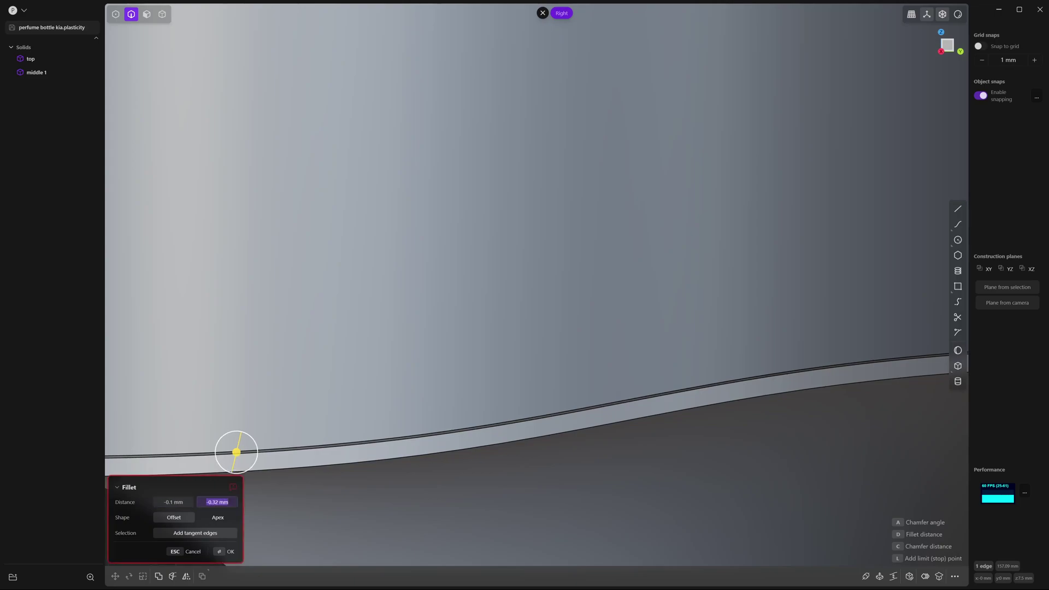
{"action": "type", "text": "-0.1"}
{"action": "key", "text": "Tab"}
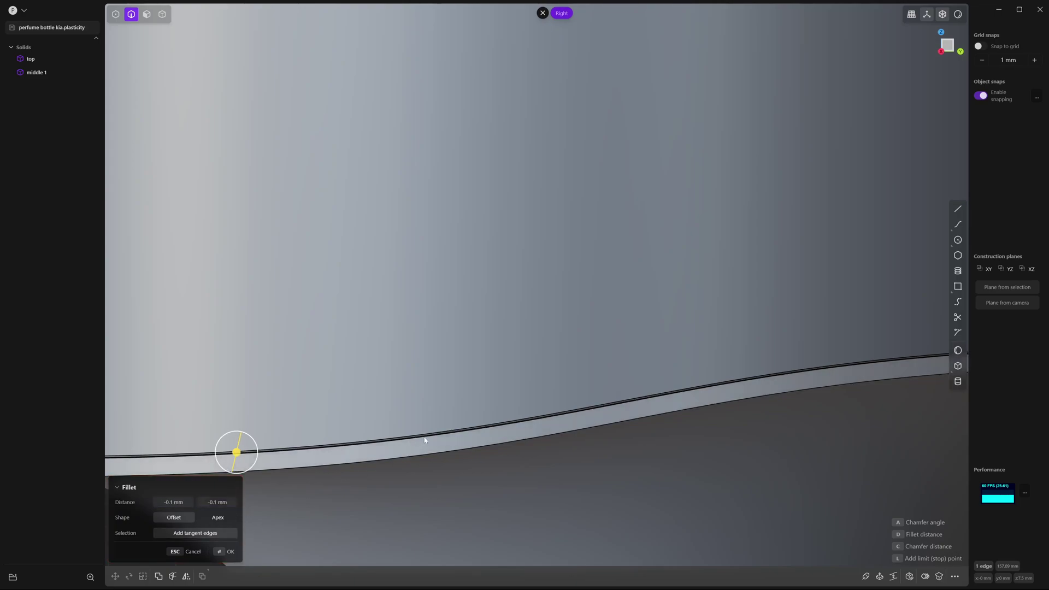
{"action": "middle_click_drag", "start_coordinate": [432, 439], "coordinate": [461, 445]}
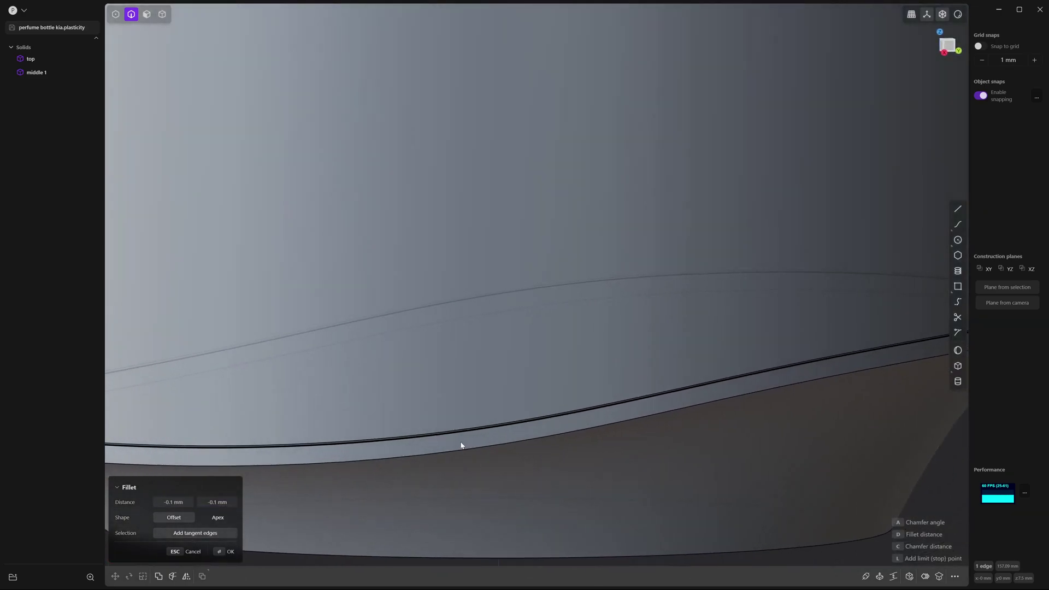
{"action": "left_click", "coordinate": [227, 552]}
Step: Chamfer the upper wavy edge of the middle 1 solid with both distances set to -0.1 mm
{"action": "middle_click_drag", "start_coordinate": [303, 494], "coordinate": [361, 487]}
{"action": "left_click", "coordinate": [815, 377]}
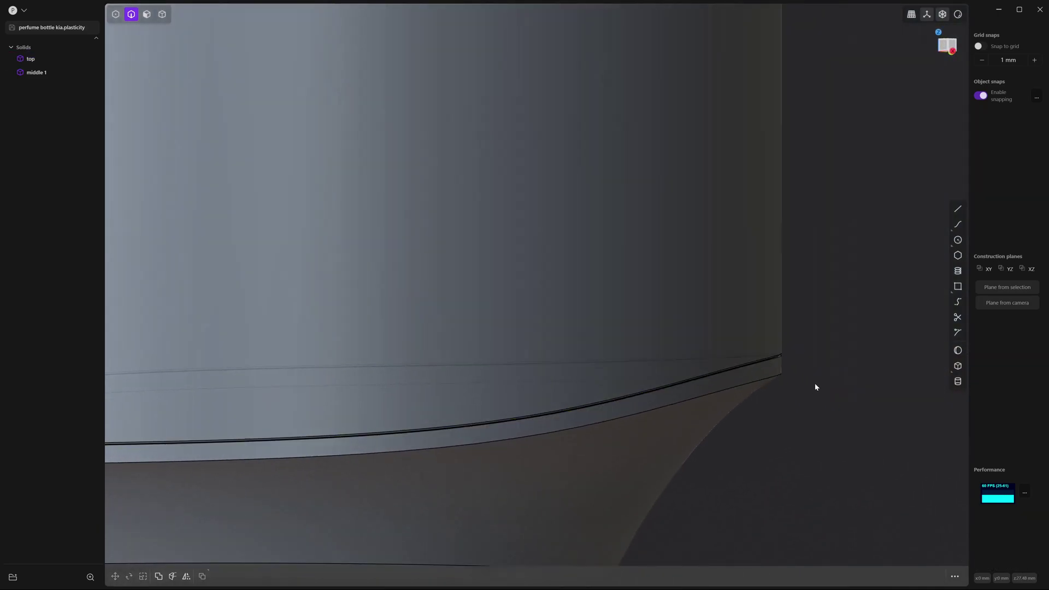
{"action": "middle_click_drag", "start_coordinate": [815, 377], "coordinate": [747, 377]}
{"action": "scroll", "coordinate": [769, 367], "scroll_direction": "up", "scroll_amount": 3}
{"action": "left_click", "coordinate": [747, 381]}
{"action": "key", "text": "f"}
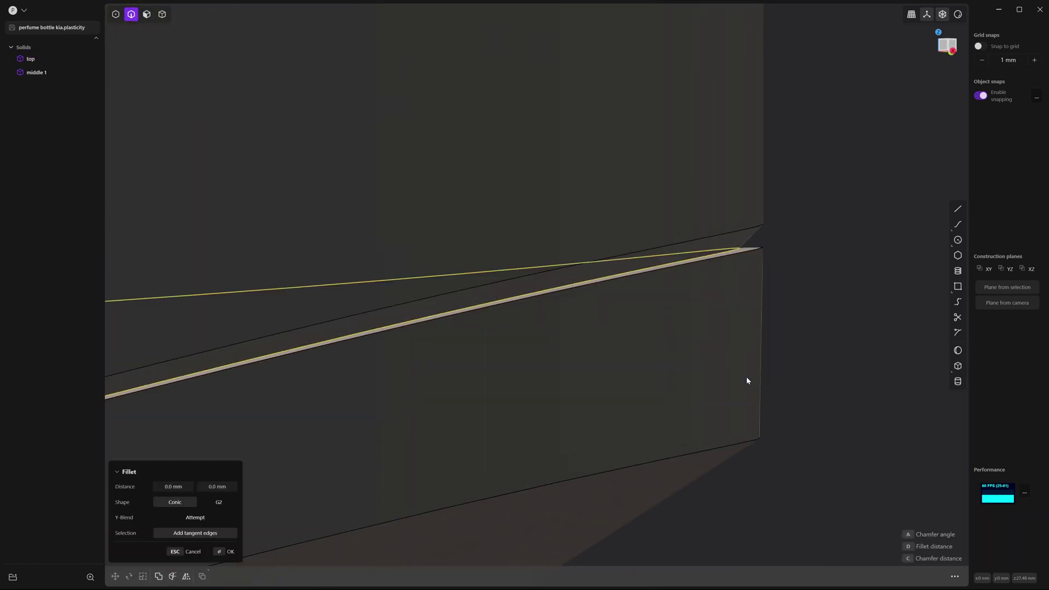
{"action": "left_click", "coordinate": [749, 253]}
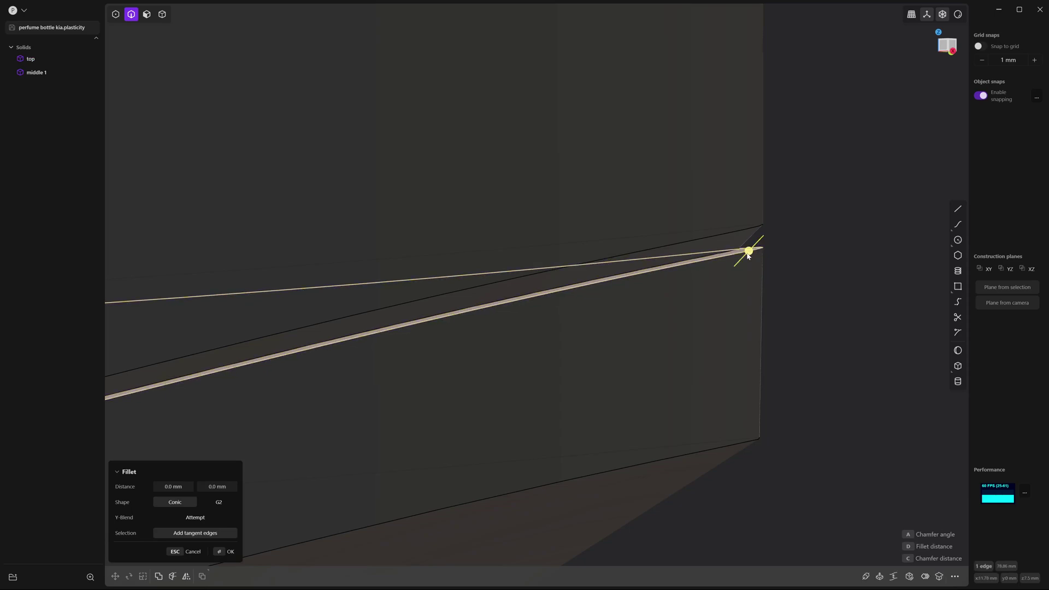
{"action": "left_click_drag", "start_coordinate": [750, 253], "coordinate": [736, 280]}
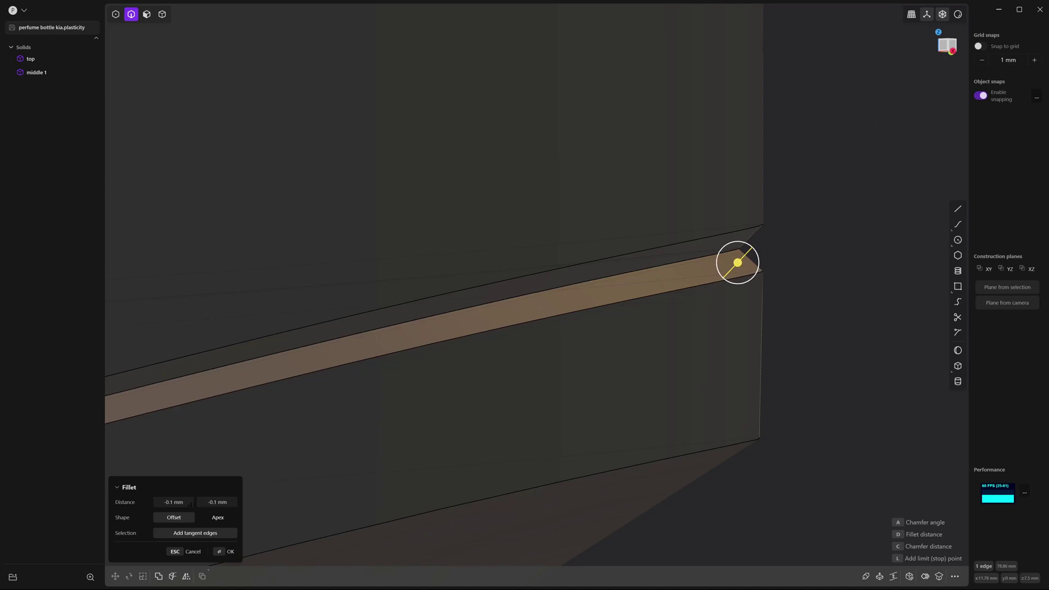
{"action": "left_click", "coordinate": [187, 503]}
{"action": "type", "text": "-.1"}
{"action": "key", "text": "Return"}
{"action": "key", "text": "Tab"}
{"action": "type", "text": "-.1"}
{"action": "key", "text": "Return"}
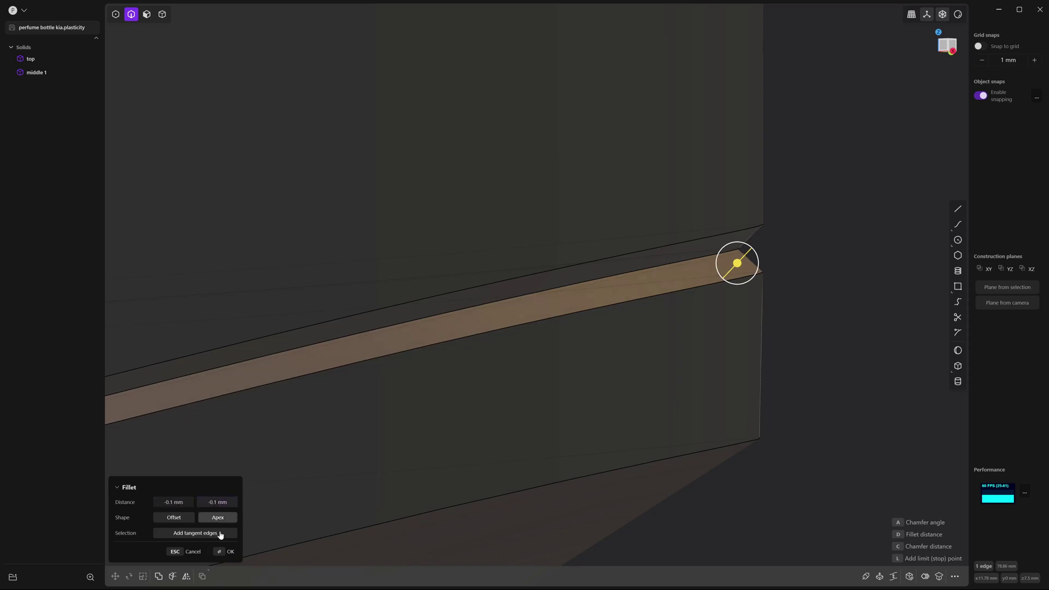
{"action": "left_click", "coordinate": [224, 552]}
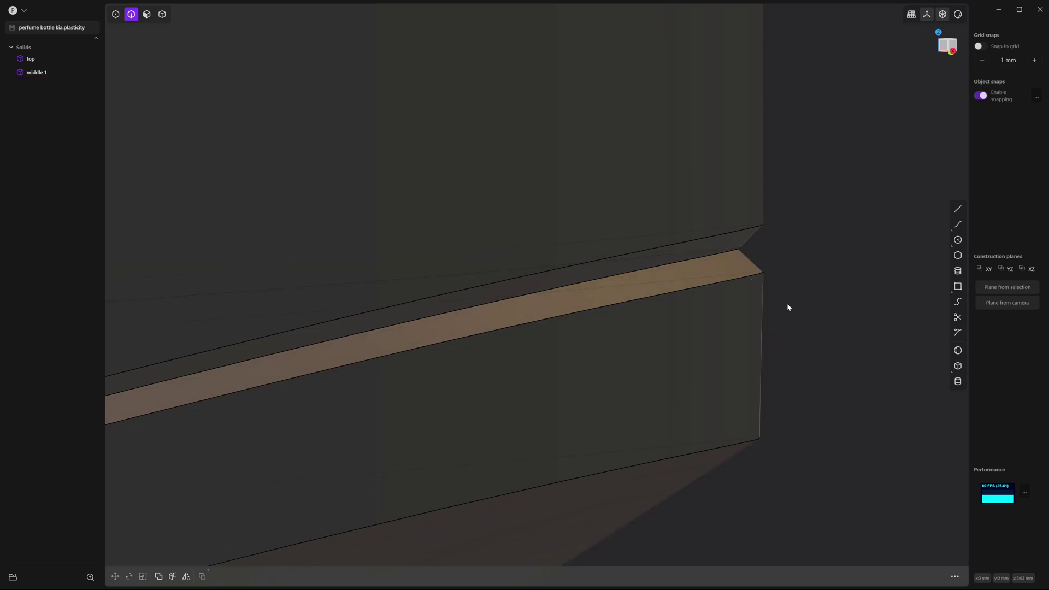
Step: Fillet the lower wavy edge of the middle 1 band with both distances set to 0.5 mm
{"action": "scroll", "coordinate": [744, 274], "scroll_direction": "down", "scroll_amount": 2}
{"action": "mouse_move", "coordinate": [743, 271]}
{"action": "middle_mouse_down"}
{"action": "mouse_move", "coordinate": [732, 264]}
{"action": "mouse_move", "coordinate": [730, 280]}
{"action": "middle_mouse_up"}
{"action": "scroll", "coordinate": [730, 281], "scroll_direction": "down", "scroll_amount": 6}
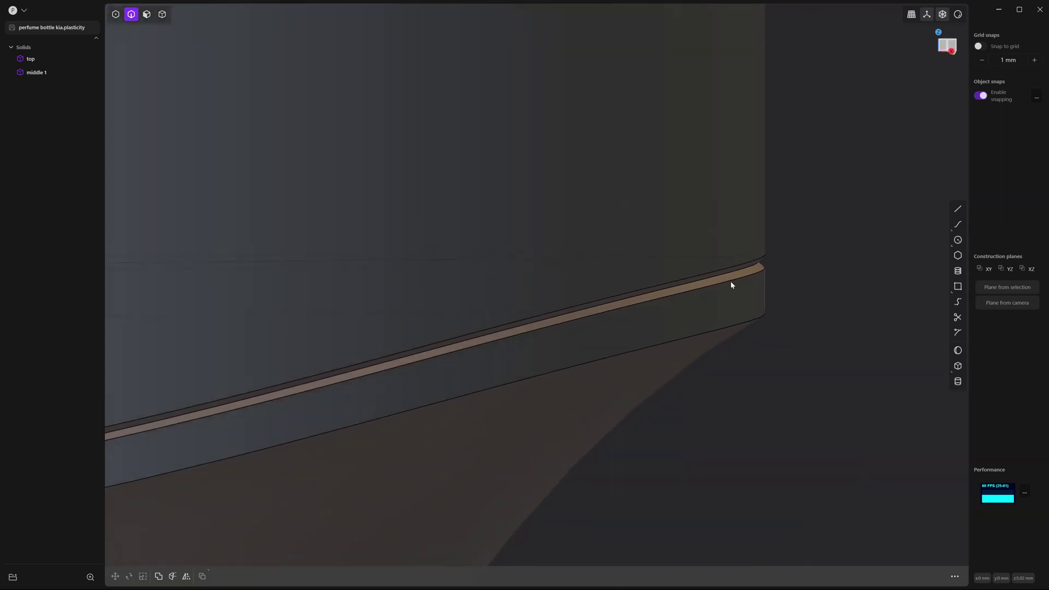
{"action": "left_click", "coordinate": [712, 304]}
{"action": "key", "text": "f"}
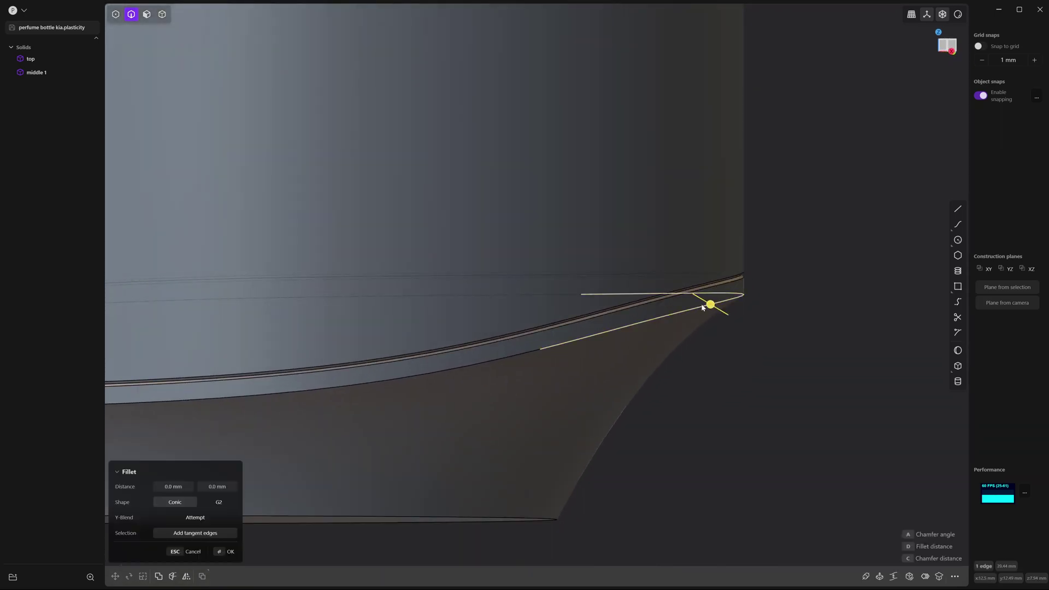
{"action": "left_click", "coordinate": [523, 358]}
{"action": "middle_click_drag", "start_coordinate": [702, 384], "coordinate": [947, 376], "text": "shift"}
{"action": "middle_click_drag", "start_coordinate": [790, 363], "coordinate": [797, 359]}
{"action": "left_click_drag", "start_coordinate": [793, 361], "coordinate": [780, 369]}
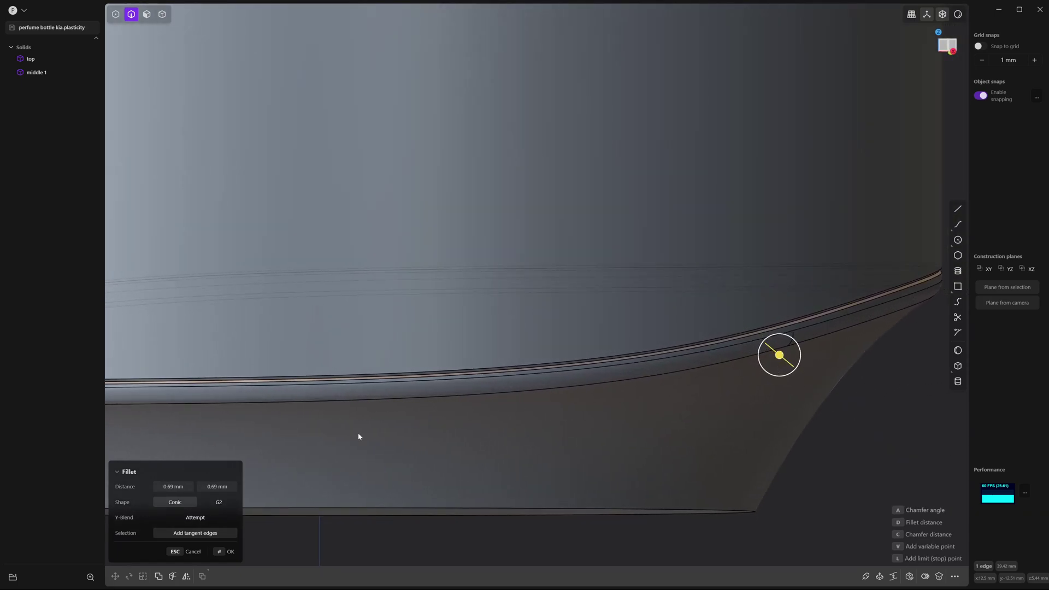
{"action": "left_click", "coordinate": [175, 488]}
{"action": "type", "text": "0.5"}
{"action": "key", "text": "Return"}
{"action": "key", "text": "Tab"}
{"action": "type", "text": "0.5"}
{"action": "key", "text": "Return"}
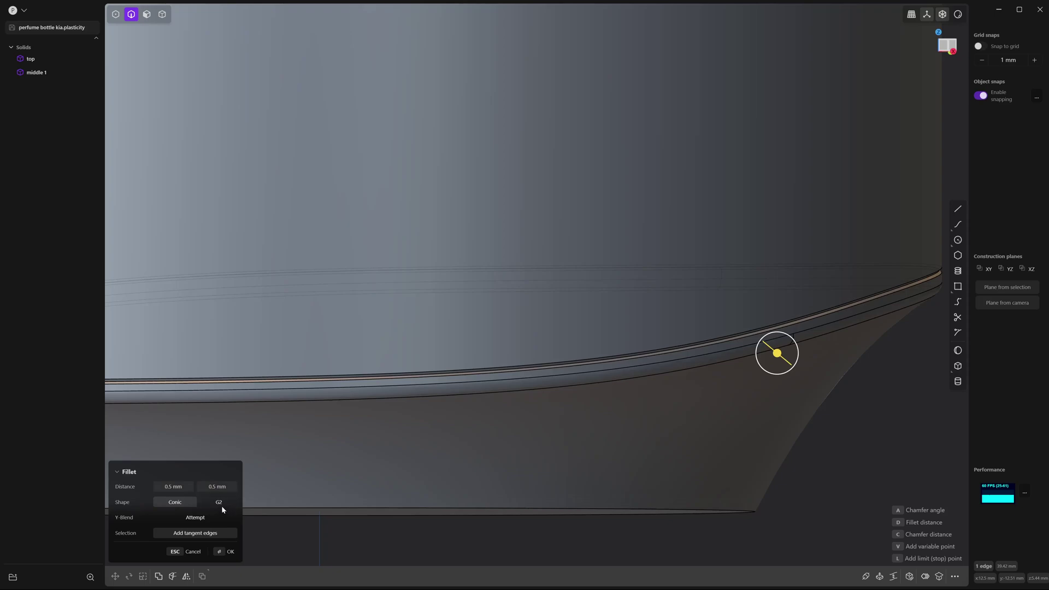
Step: Compare the G2 and Conic shapes on the band's lower edge fillet and apply it as G2
{"action": "left_click", "coordinate": [222, 505]}
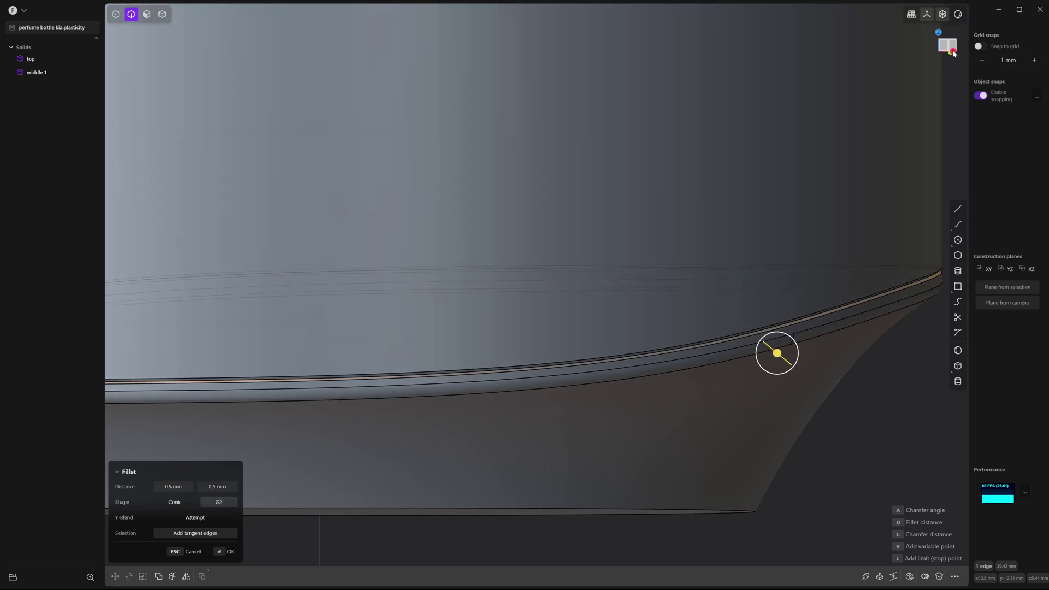
{"action": "left_click", "coordinate": [951, 47]}
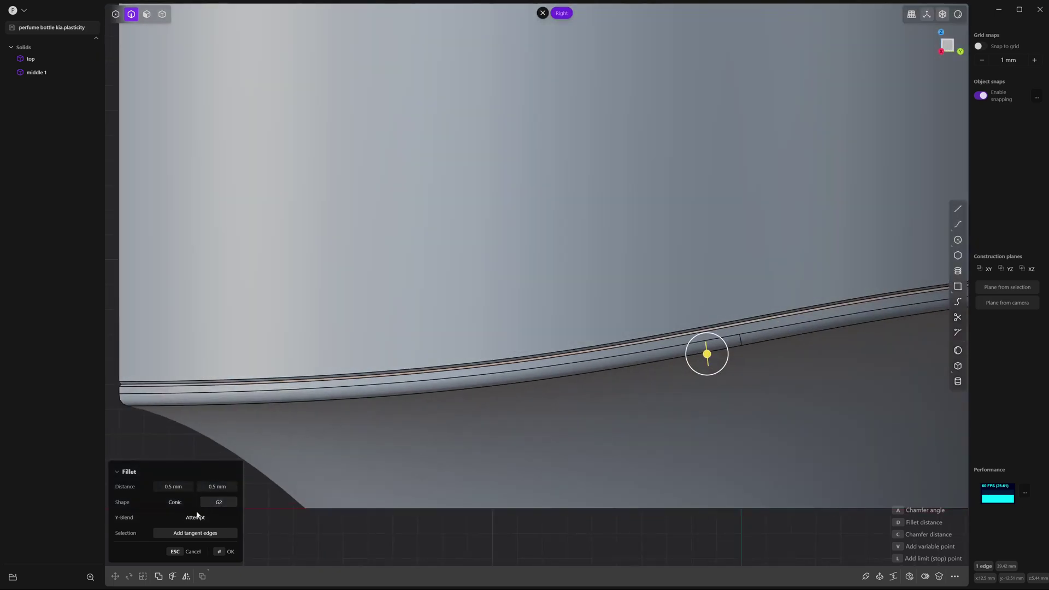
{"action": "left_click", "coordinate": [176, 502]}
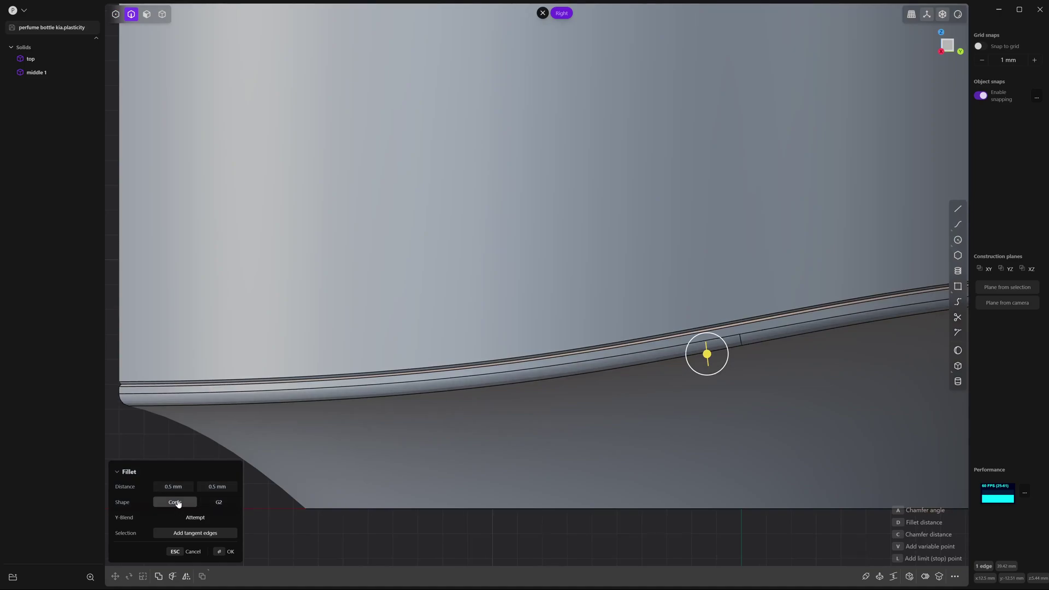
{"action": "left_click", "coordinate": [203, 503]}
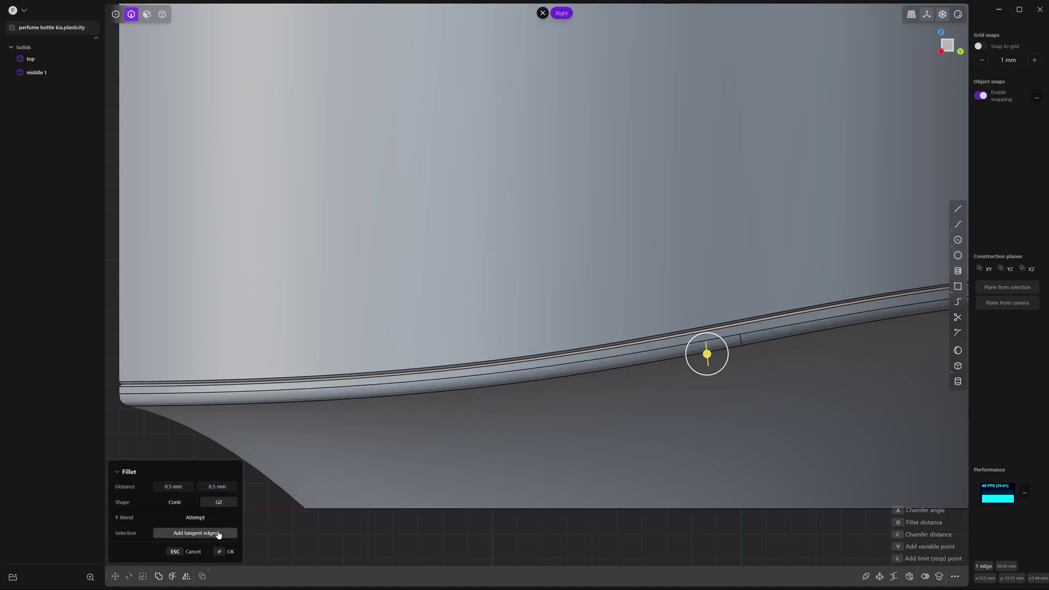
{"action": "left_click", "coordinate": [225, 552]}
{"action": "scroll", "coordinate": [283, 490], "scroll_direction": "down", "scroll_amount": 3}
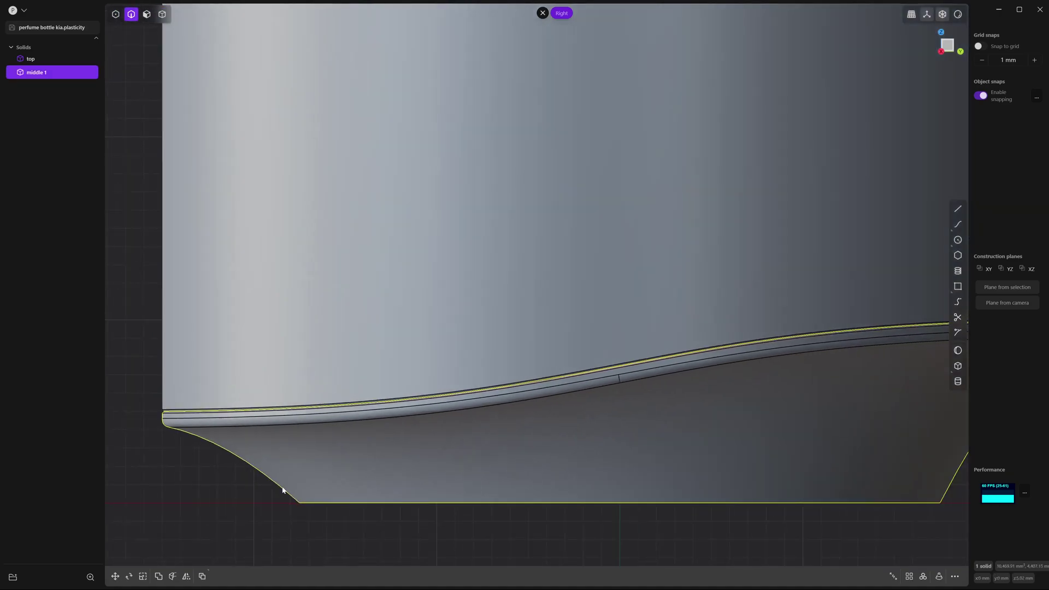
{"action": "left_click", "coordinate": [323, 506]}
{"action": "key", "text": "f"}
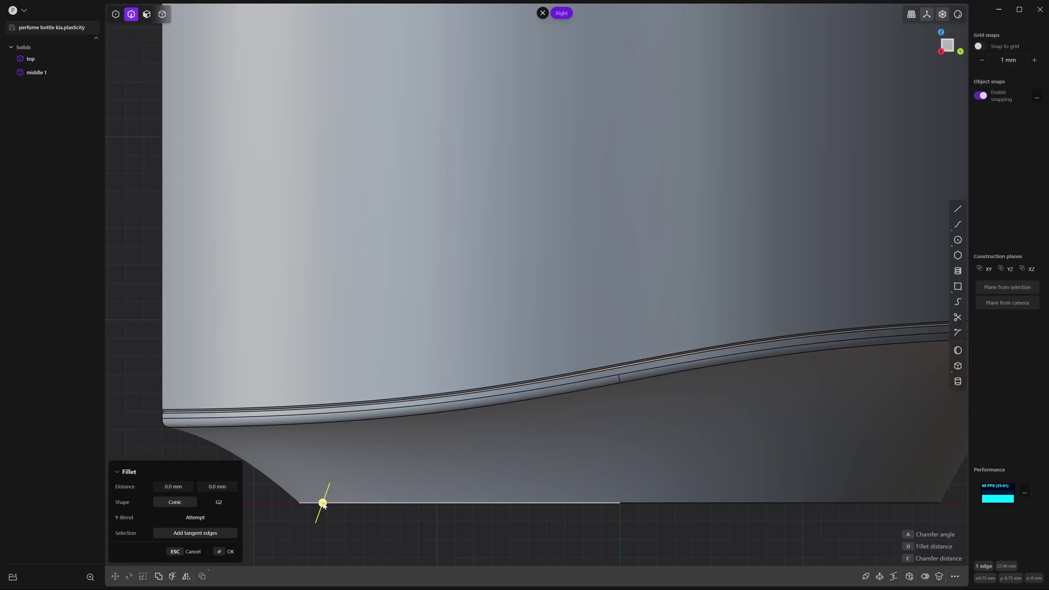
{"action": "scroll", "coordinate": [320, 507], "scroll_direction": "up", "scroll_amount": 2}
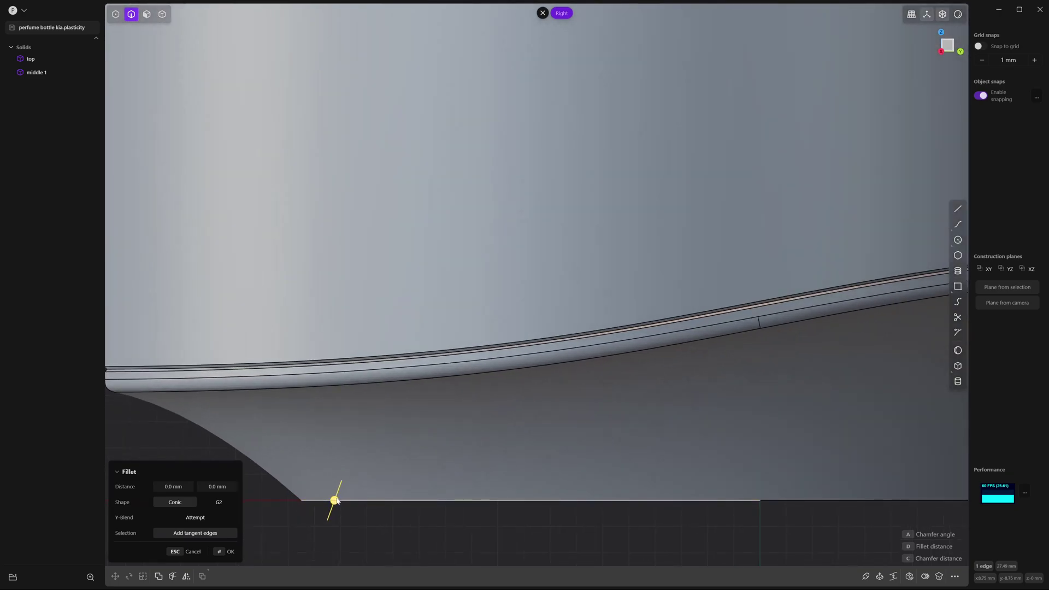
{"action": "left_click_drag", "start_coordinate": [335, 501], "coordinate": [344, 486]}
{"action": "type", "text": "d"}
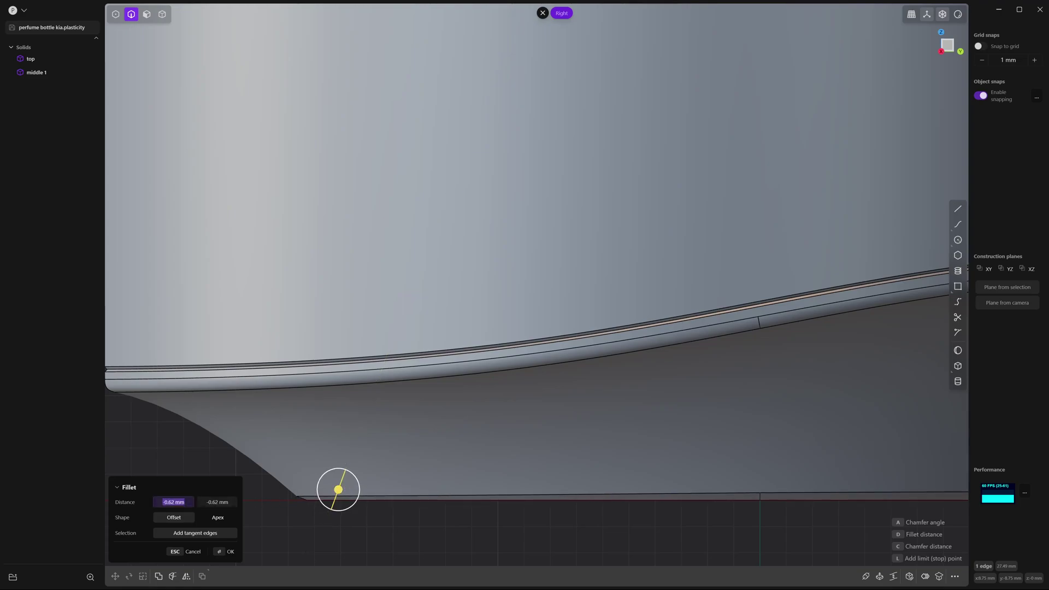
{"action": "type", "text": "-"}
{"action": "type", "text": "3"}
{"action": "key", "text": "Tab"}
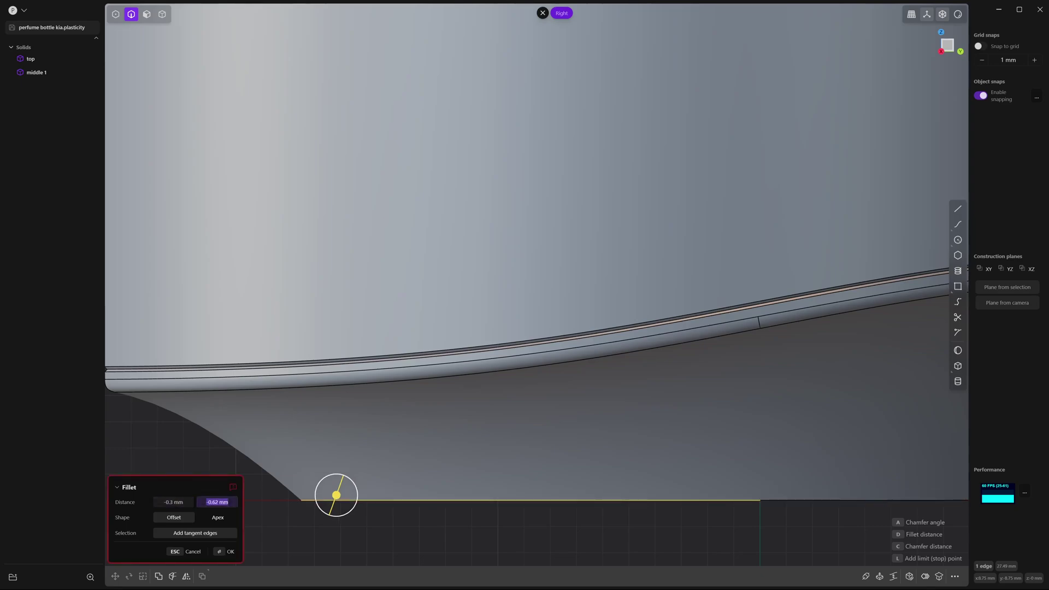
{"action": "type", "text": "-.3"}
{"action": "key", "text": "Return"}
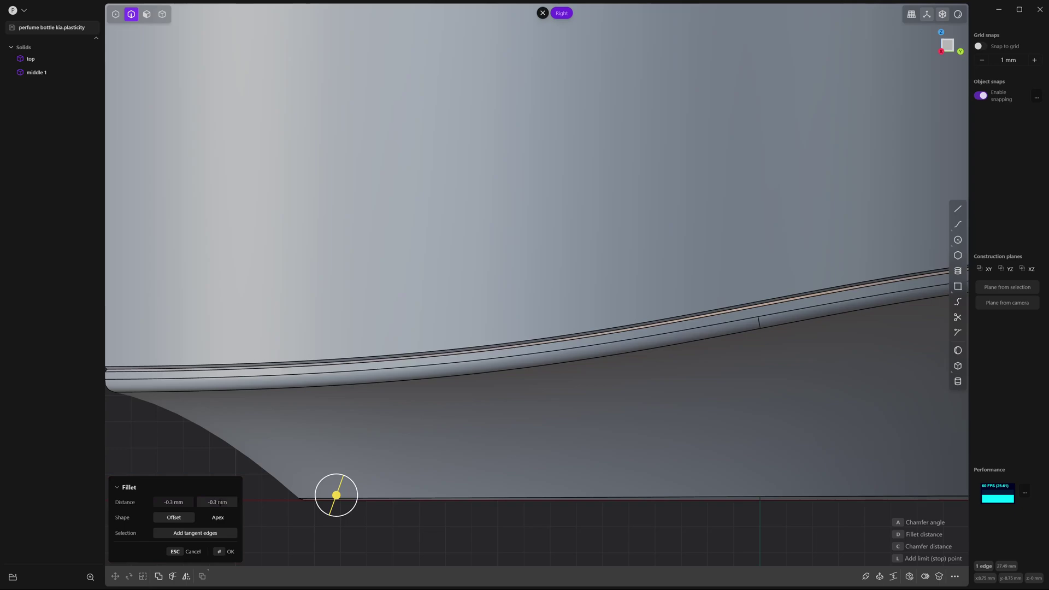
{"action": "left_click", "coordinate": [175, 502]}
{"action": "key", "text": "BackSpace"}
{"action": "key", "text": "Tab"}
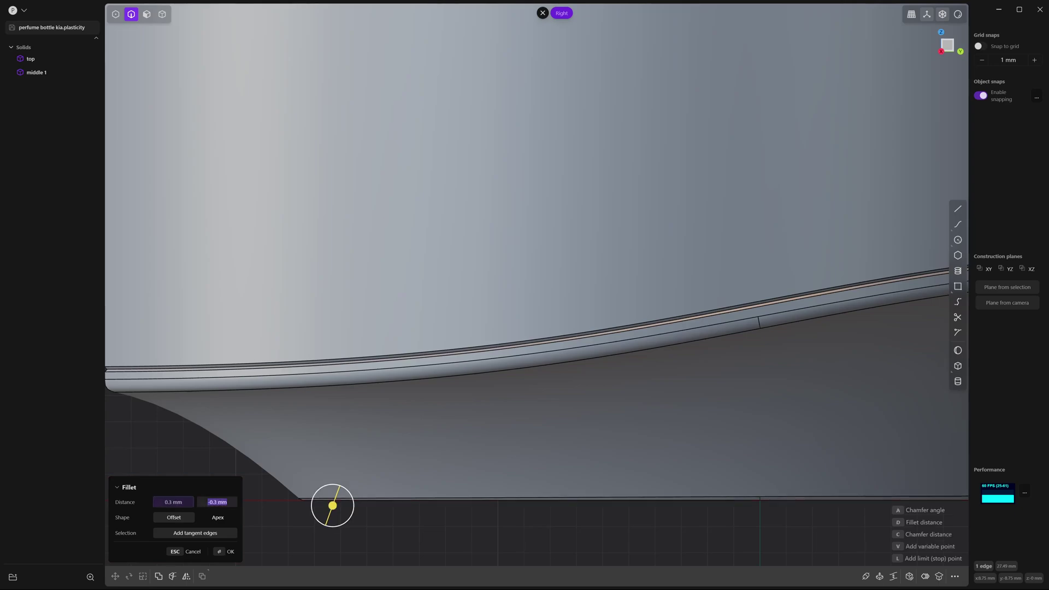
{"action": "left_click", "coordinate": [214, 502]}
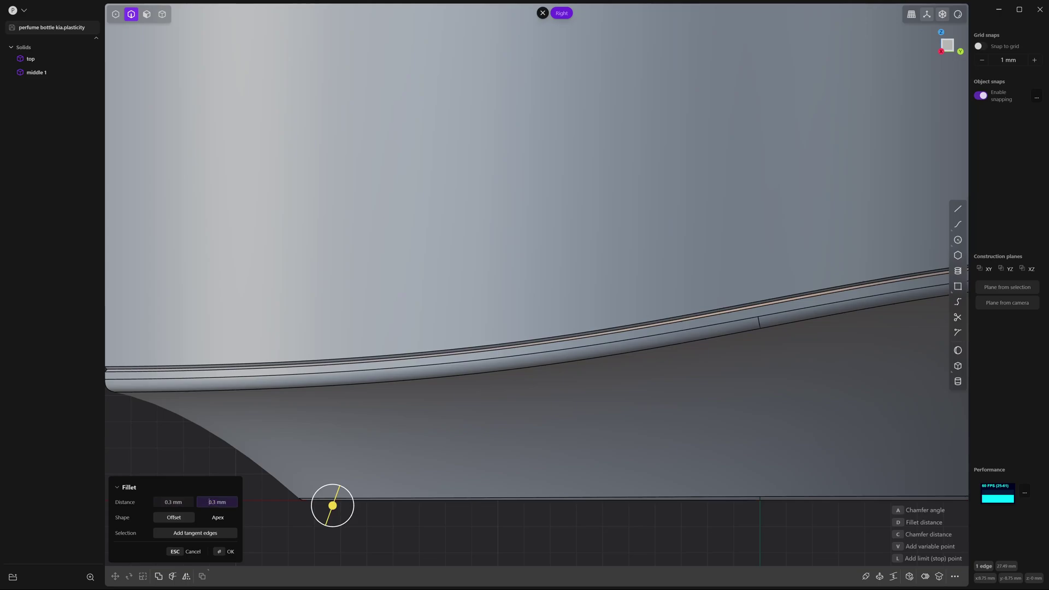
{"action": "key", "text": "Return"}
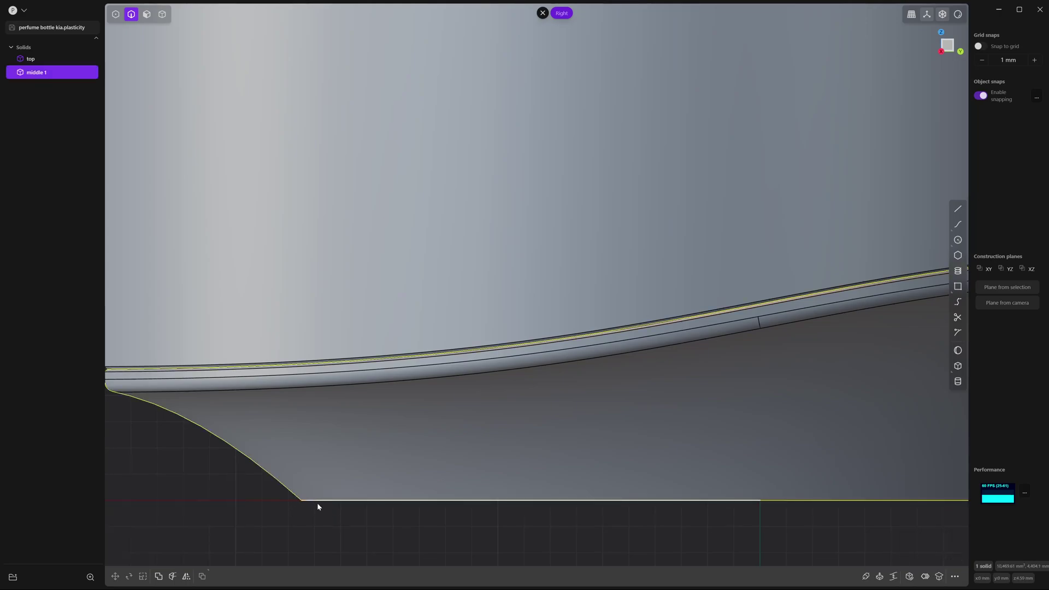
Step: Start a fillet of about 1.17 mm on the bottom edge of the middle 1 solid and check the waist in the reference photo
{"action": "left_click", "coordinate": [323, 501]}
{"action": "key", "text": "f"}
{"action": "left_click_drag", "start_coordinate": [323, 503], "coordinate": [308, 529]}
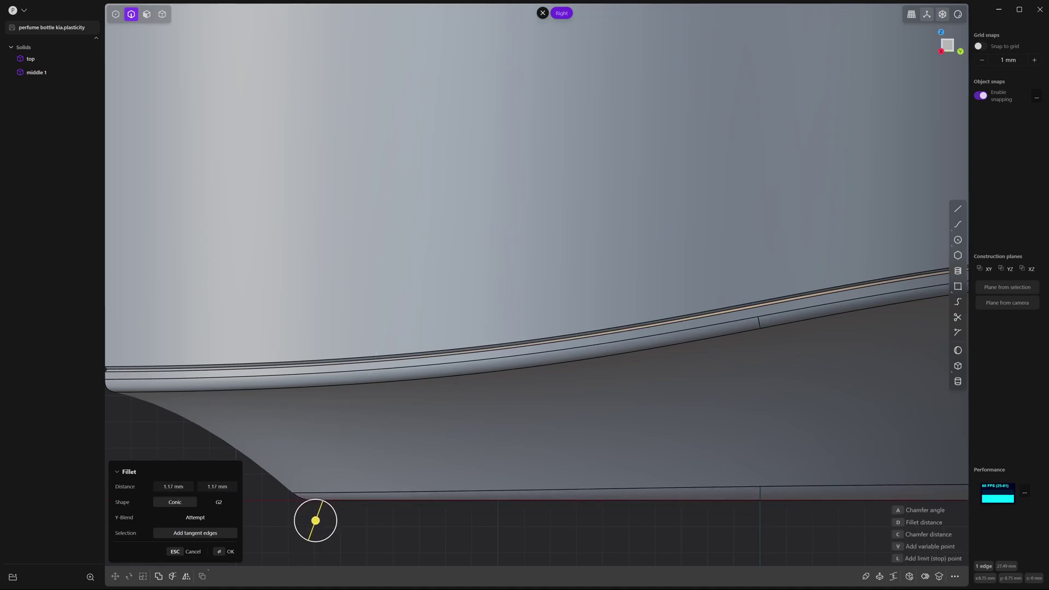
{"action": "left_click_drag", "start_coordinate": [1048, 61], "coordinate": [628, 49]}
{"action": "left_click_drag", "start_coordinate": [586, 317], "coordinate": [598, 238]}
{"action": "scroll", "coordinate": [736, 243], "scroll_direction": "down", "scroll_amount": 3}
{"action": "scroll", "coordinate": [736, 244], "scroll_direction": "up", "scroll_amount": 3}
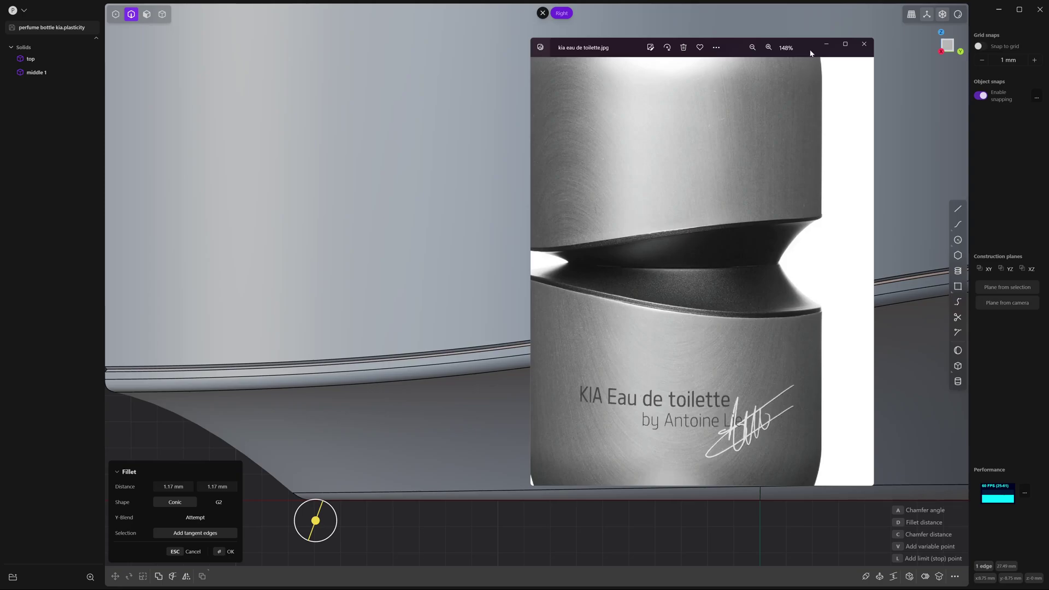
{"action": "left_click_drag", "start_coordinate": [808, 53], "coordinate": [1048, 94]}
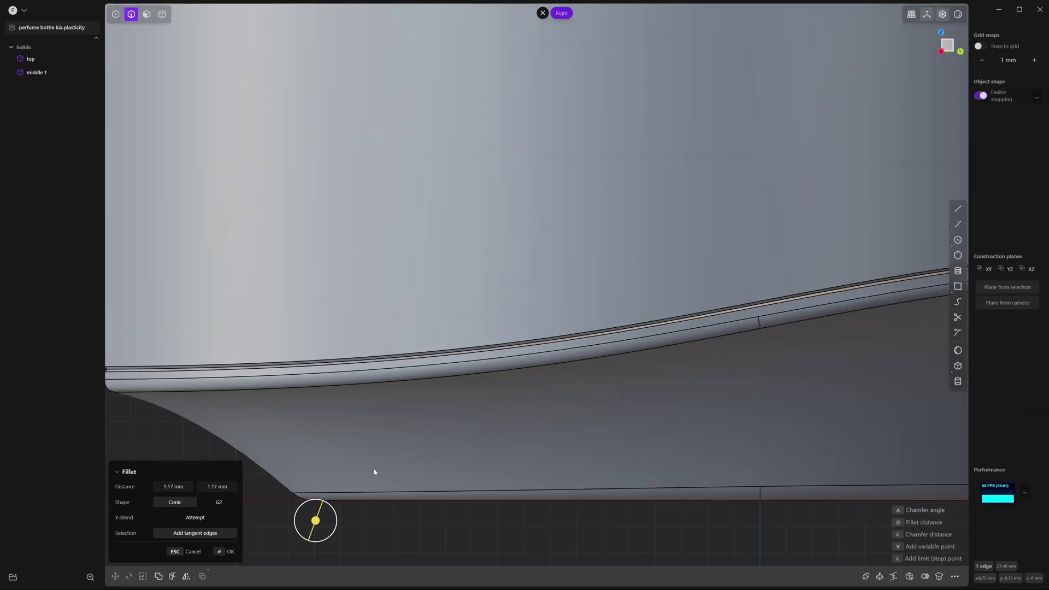
Step: Set both distances of the bottom edge fillet to 1 mm and apply it with the G2 shape
{"action": "type", "text": "d"}
{"action": "type", "text": "1.0"}
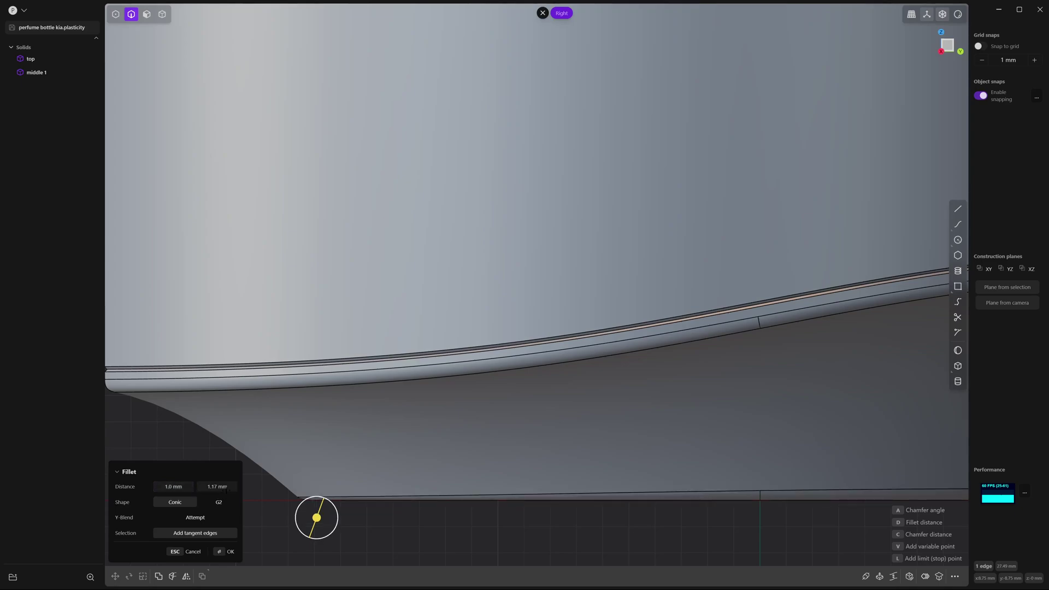
{"action": "left_click", "coordinate": [222, 487]}
{"action": "type", "text": "1"}
{"action": "key", "text": "Return"}
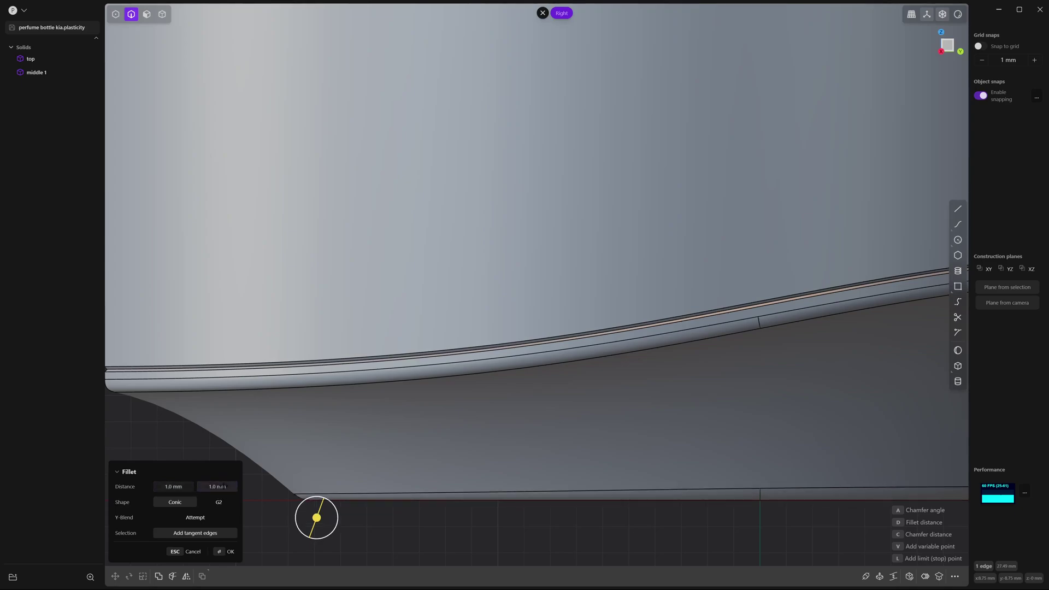
{"action": "left_click", "coordinate": [217, 503]}
{"action": "left_click", "coordinate": [230, 552]}
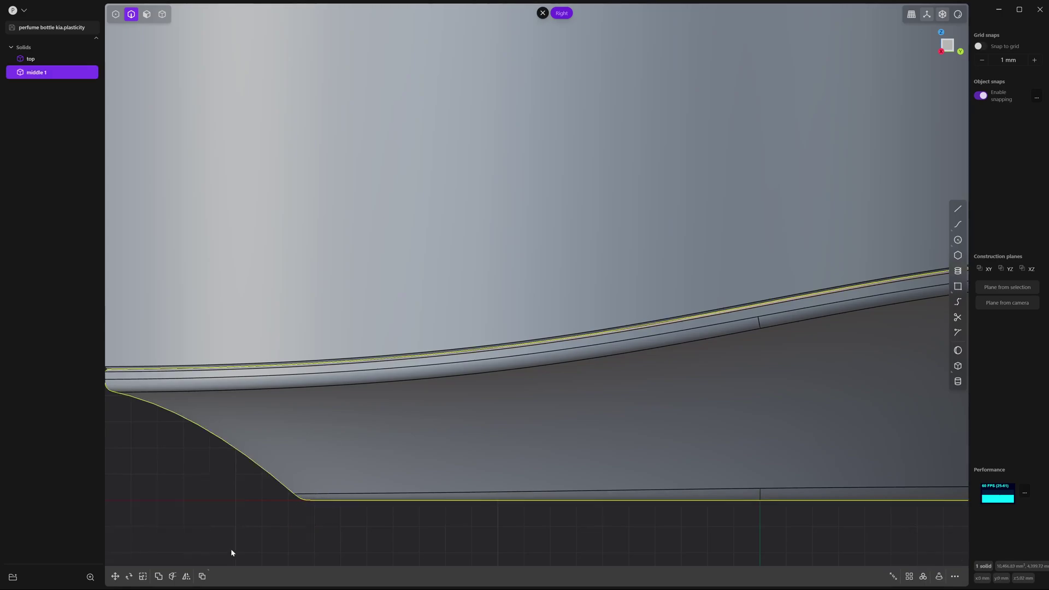
{"action": "left_click", "coordinate": [271, 516]}
Step: Mirror the top and middle 1 solids downward across the horizontal plane at the base of middle 1
{"action": "scroll", "coordinate": [397, 445], "scroll_direction": "down", "scroll_amount": 3}
{"action": "scroll", "coordinate": [396, 445], "scroll_direction": "down", "scroll_amount": 3}
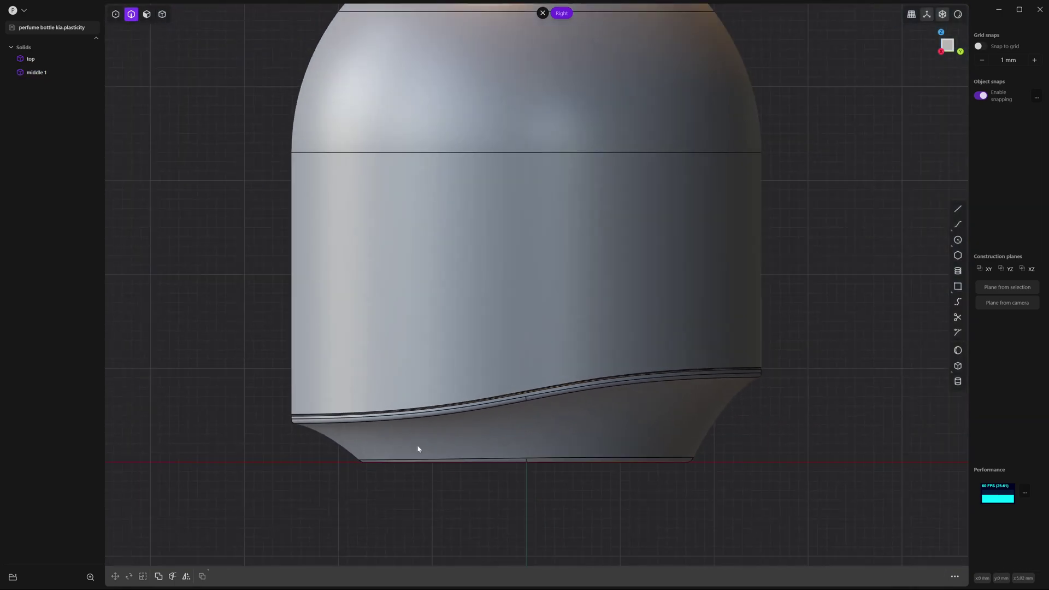
{"action": "scroll", "coordinate": [421, 443], "scroll_direction": "down", "scroll_amount": 2}
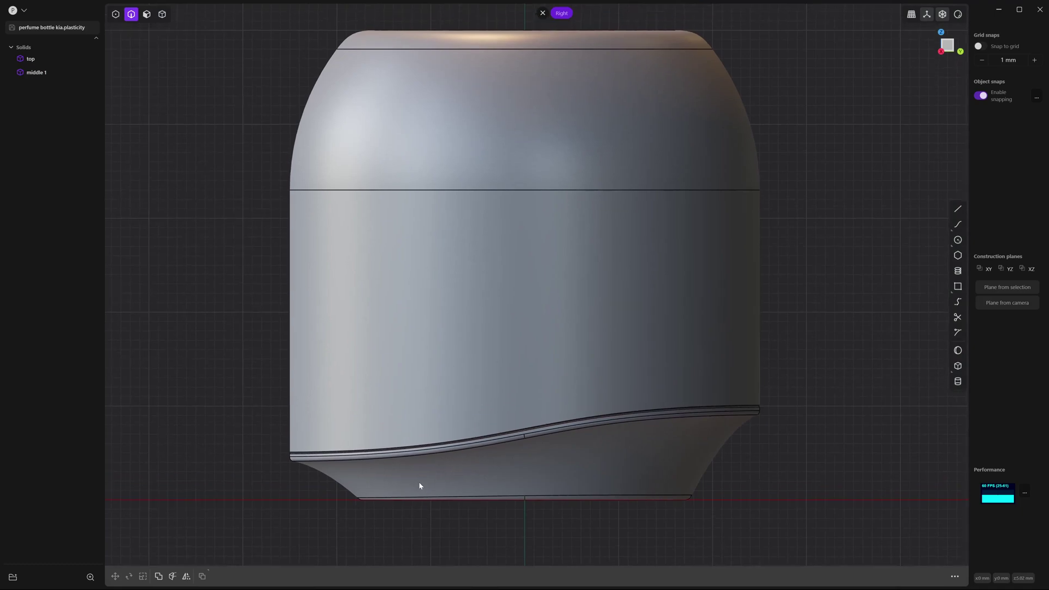
{"action": "scroll", "coordinate": [418, 481], "scroll_direction": "down", "scroll_amount": 2}
{"action": "middle_click_drag", "start_coordinate": [419, 487], "coordinate": [436, 494]}
{"action": "key", "text": "3"}
{"action": "key", "text": "4"}
{"action": "left_click", "coordinate": [444, 484]}
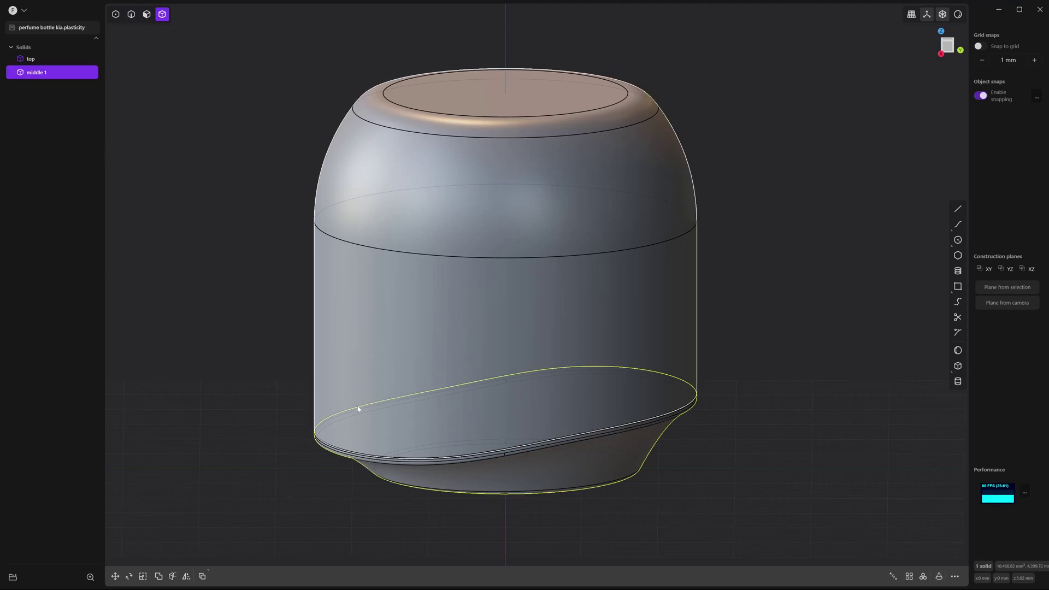
{"action": "left_click", "coordinate": [407, 352], "text": "shift"}
{"action": "scroll", "coordinate": [432, 356], "scroll_direction": "down", "scroll_amount": 3}
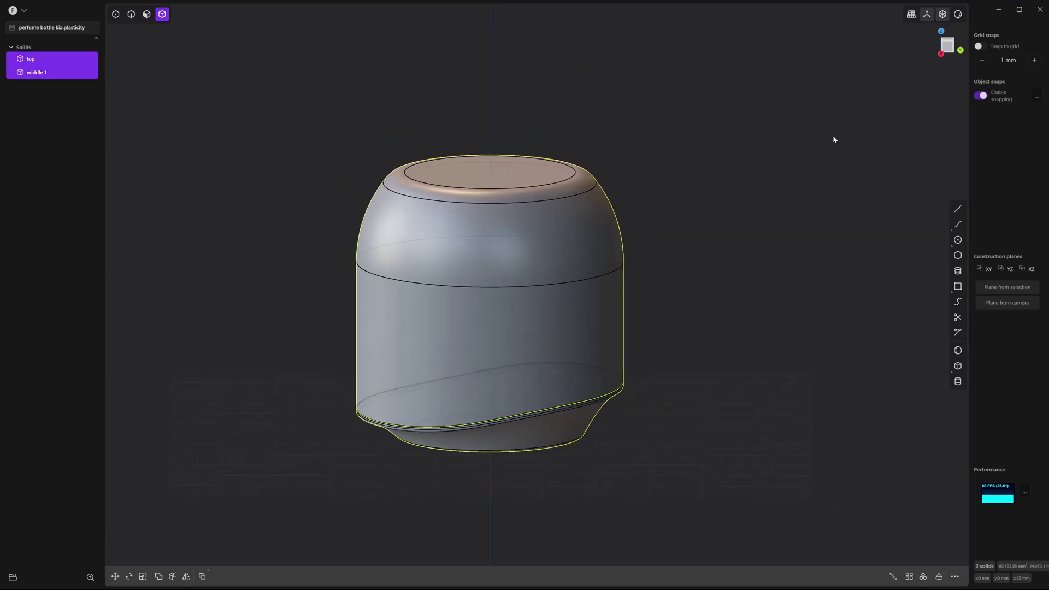
{"action": "left_click", "coordinate": [940, 55]}
{"action": "key", "text": "alt+x"}
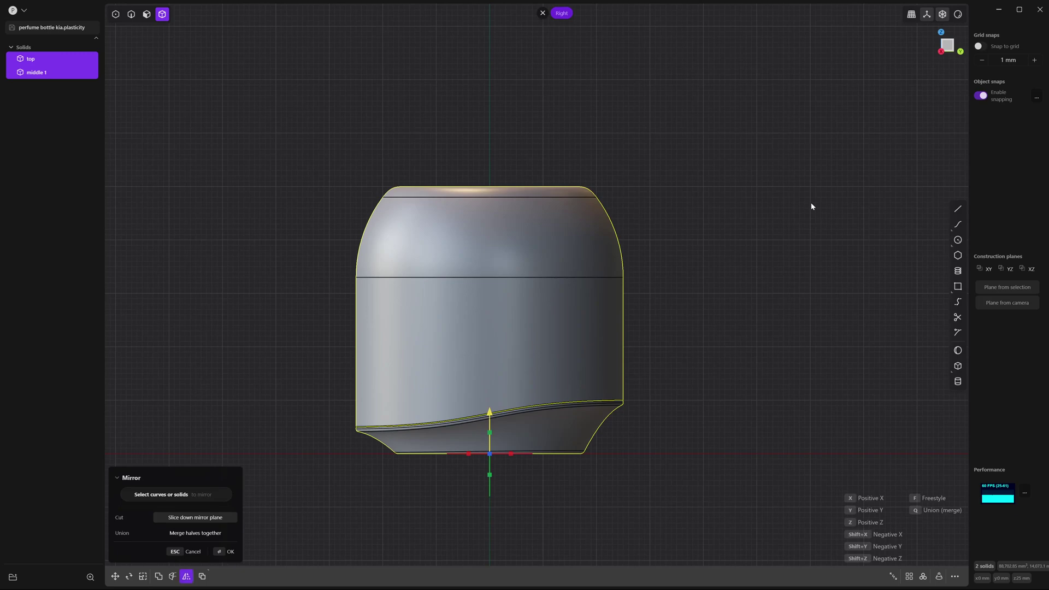
{"action": "left_click", "coordinate": [491, 478]}
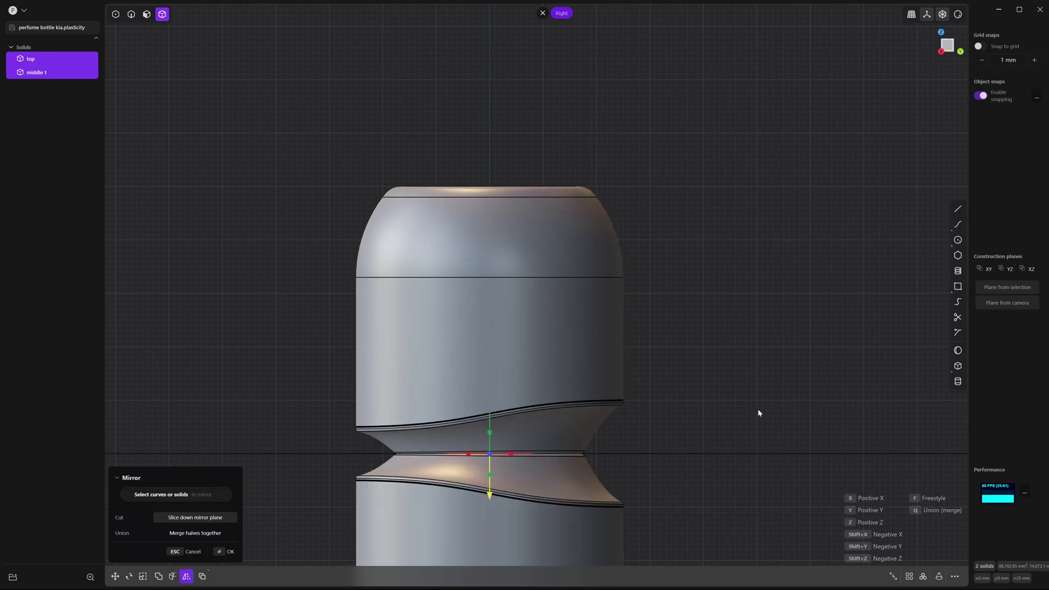
{"action": "key", "text": "Return"}
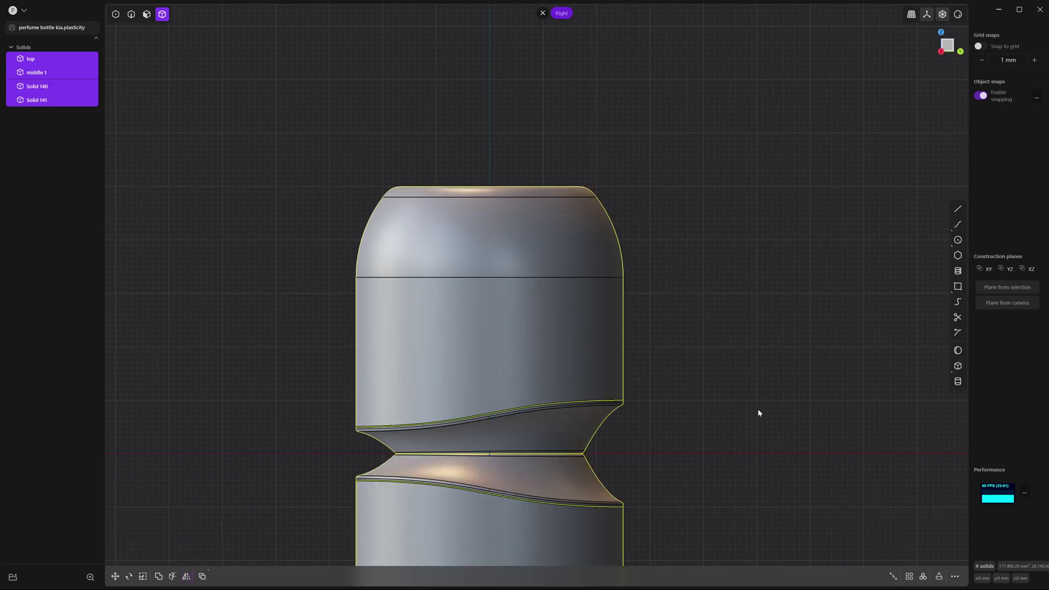
{"action": "key", "text": "Escape"}
Step: Display the whole bottle in the glossy red material and hide the edge lines
{"action": "scroll", "coordinate": [759, 413], "scroll_direction": "down", "scroll_amount": 3}
{"action": "middle_click_drag", "start_coordinate": [759, 413], "coordinate": [710, 302], "text": "shift"}
{"action": "left_click", "coordinate": [957, 16]}
{"action": "mouse_move", "coordinate": [956, 17]}
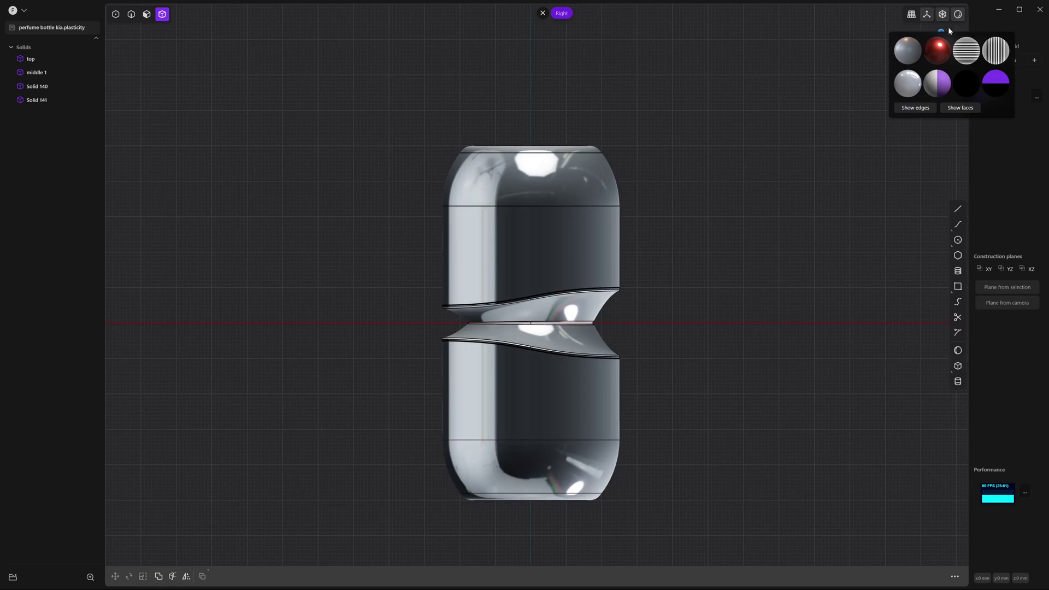
{"action": "left_click", "coordinate": [938, 50]}
{"action": "left_click", "coordinate": [915, 108]}
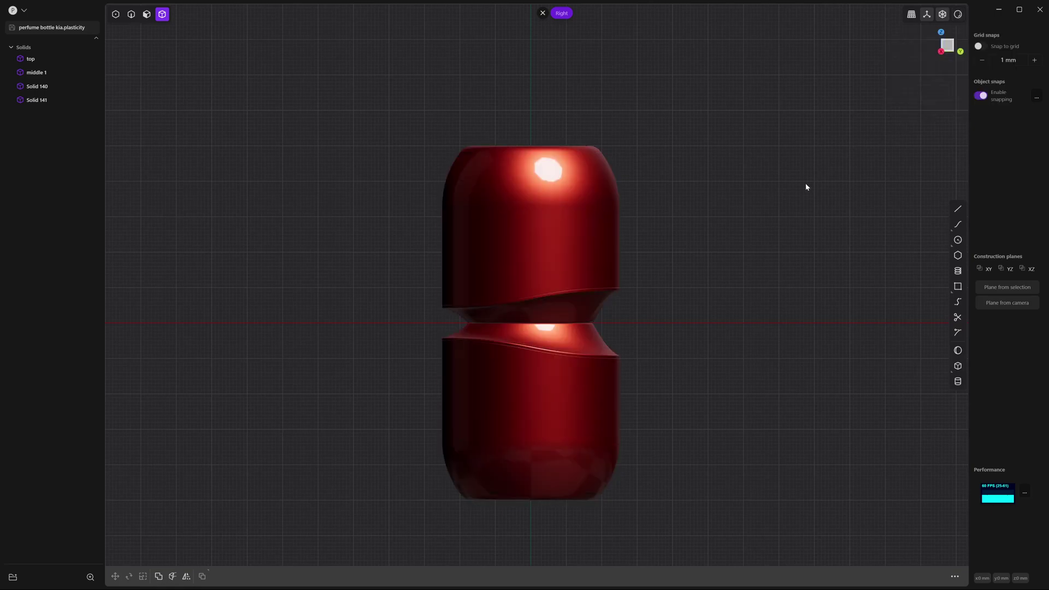
Step: Hide the viewport grid and axes behind the bottle
{"action": "scroll", "coordinate": [634, 304], "scroll_direction": "up", "scroll_amount": 2}
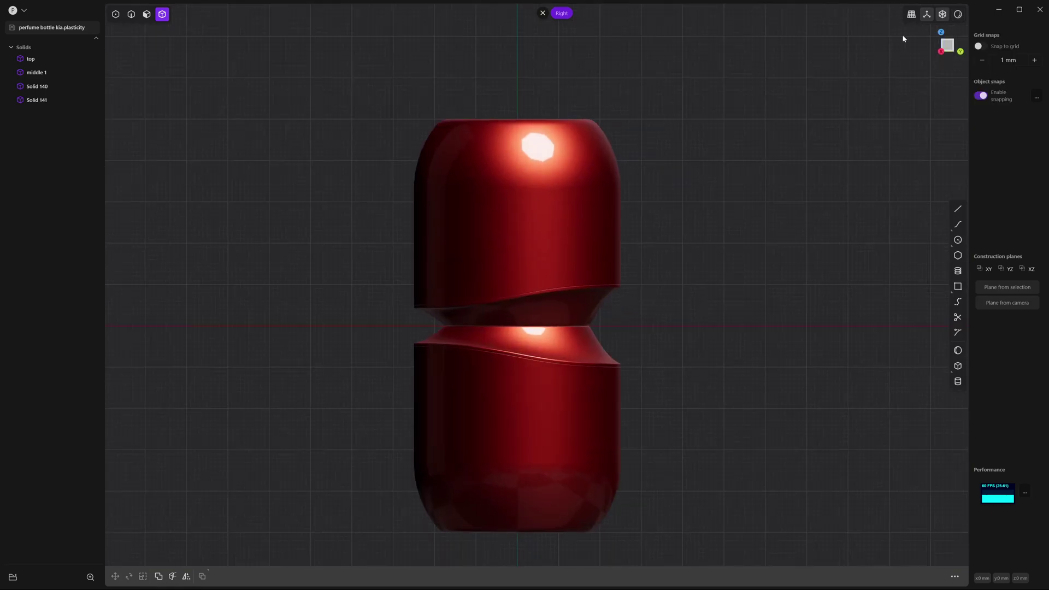
{"action": "left_click", "coordinate": [928, 15]}
{"action": "middle_click_drag", "start_coordinate": [792, 162], "coordinate": [820, 139], "text": "shift"}
{"action": "scroll", "coordinate": [688, 209], "scroll_direction": "up", "scroll_amount": 3}
{"action": "middle_click_drag", "start_coordinate": [688, 209], "coordinate": [728, 190], "text": "shift"}
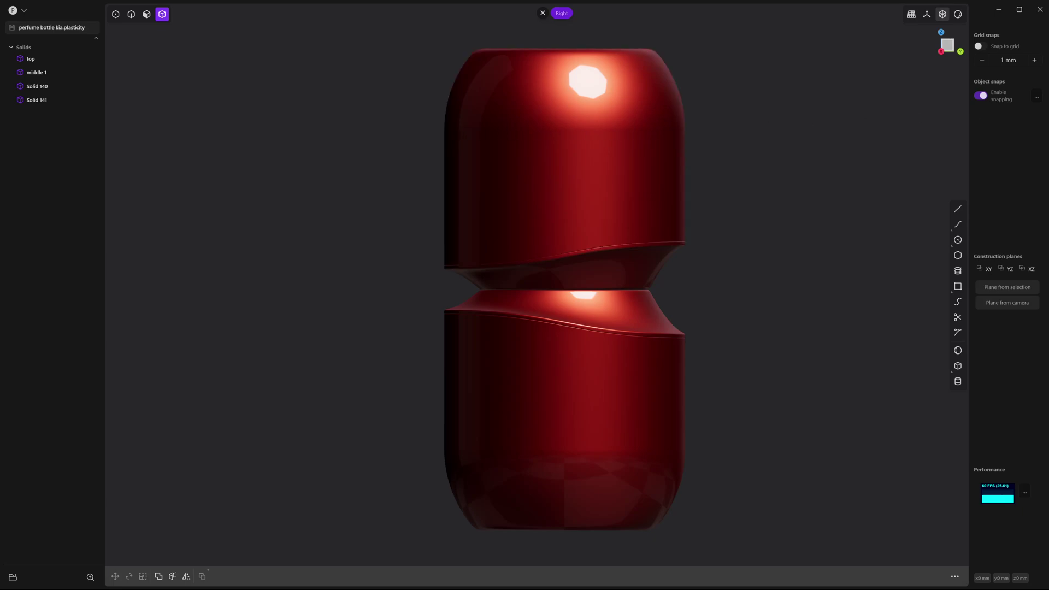
Step: Compare the mirrored bottle with the reference photo kia eau de toilette.jpg and examine its waist and seams from several angles
{"action": "left_click_drag", "start_coordinate": [1048, 78], "coordinate": [780, 72]}
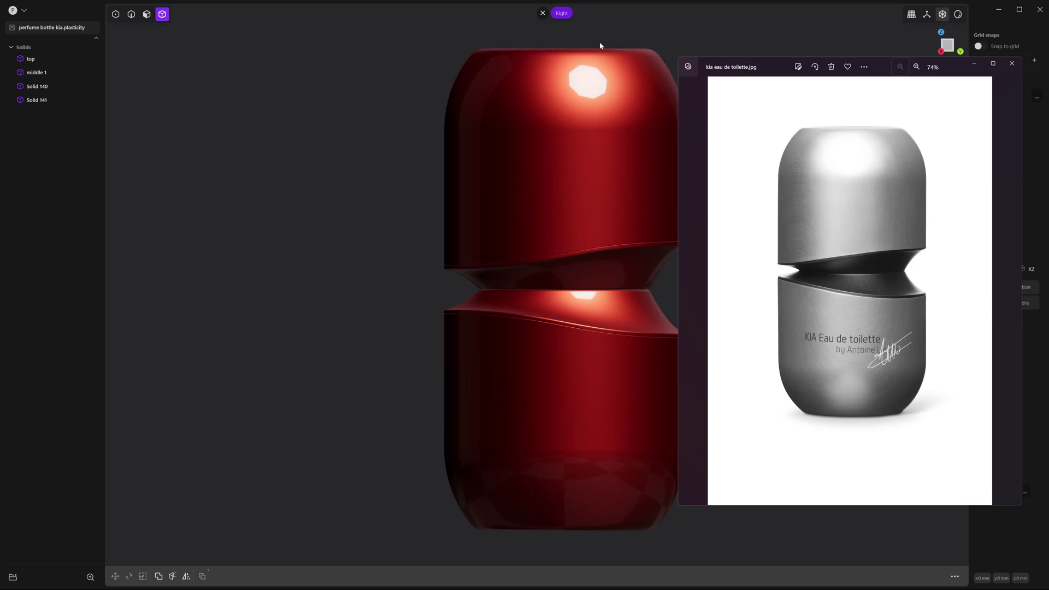
{"action": "scroll", "coordinate": [444, 157], "scroll_direction": "down", "scroll_amount": 3}
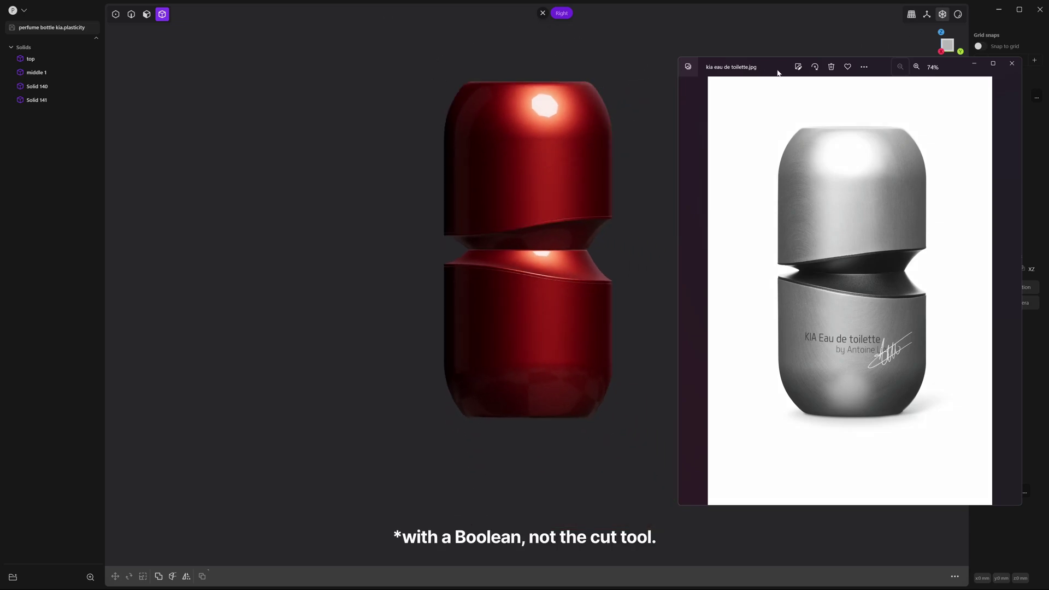
{"action": "left_click_drag", "start_coordinate": [778, 72], "coordinate": [1048, 72]}
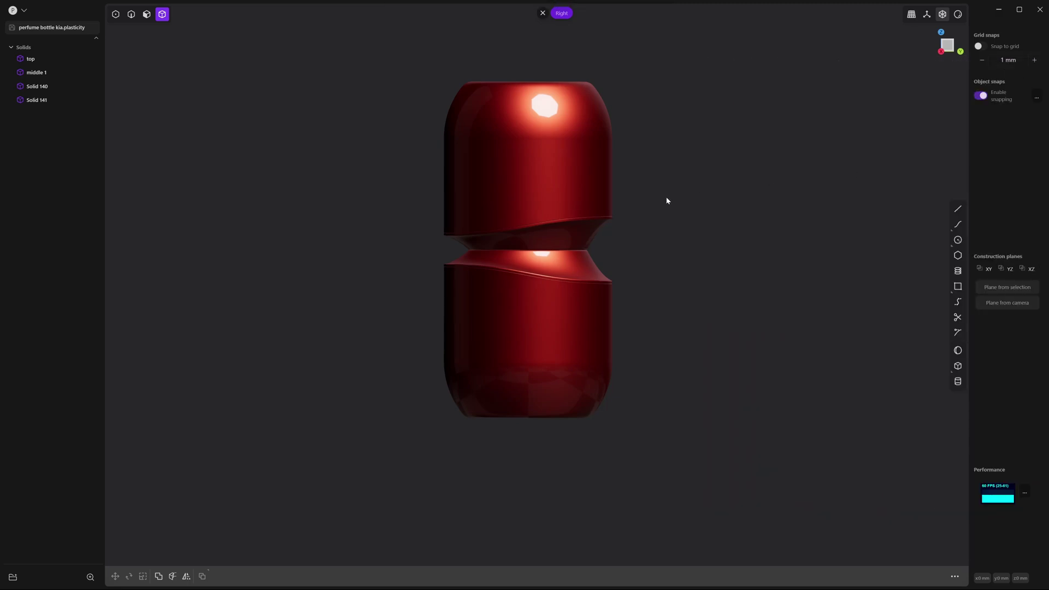
{"action": "middle_click_drag", "start_coordinate": [668, 202], "coordinate": [697, 236], "text": "shift"}
{"action": "scroll", "coordinate": [680, 246], "scroll_direction": "up", "scroll_amount": 3}
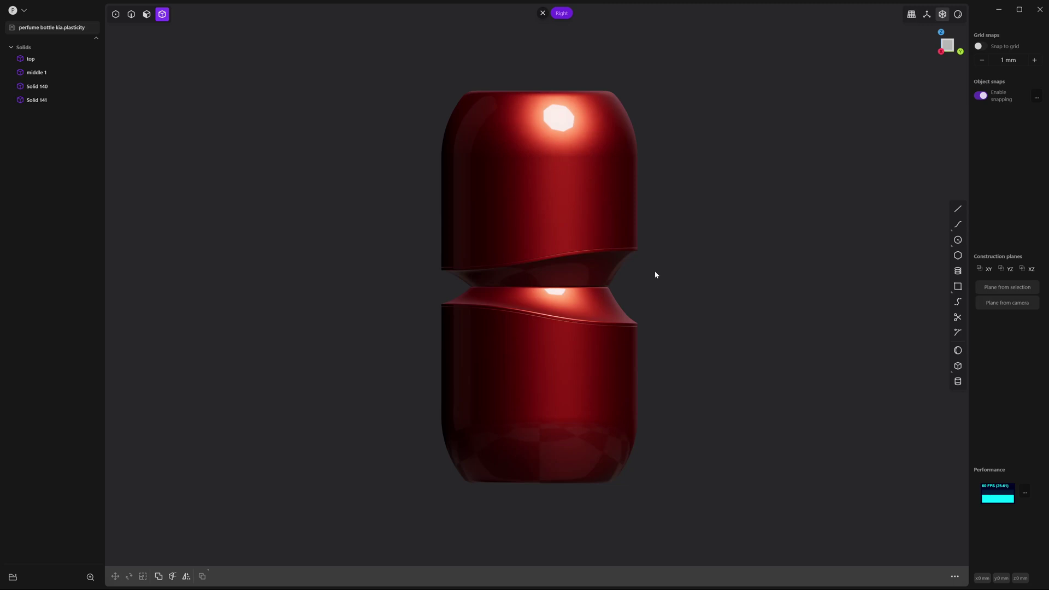
{"action": "middle_click_drag", "start_coordinate": [654, 274], "coordinate": [523, 307]}
{"action": "scroll", "coordinate": [454, 334], "scroll_direction": "down", "scroll_amount": 3}
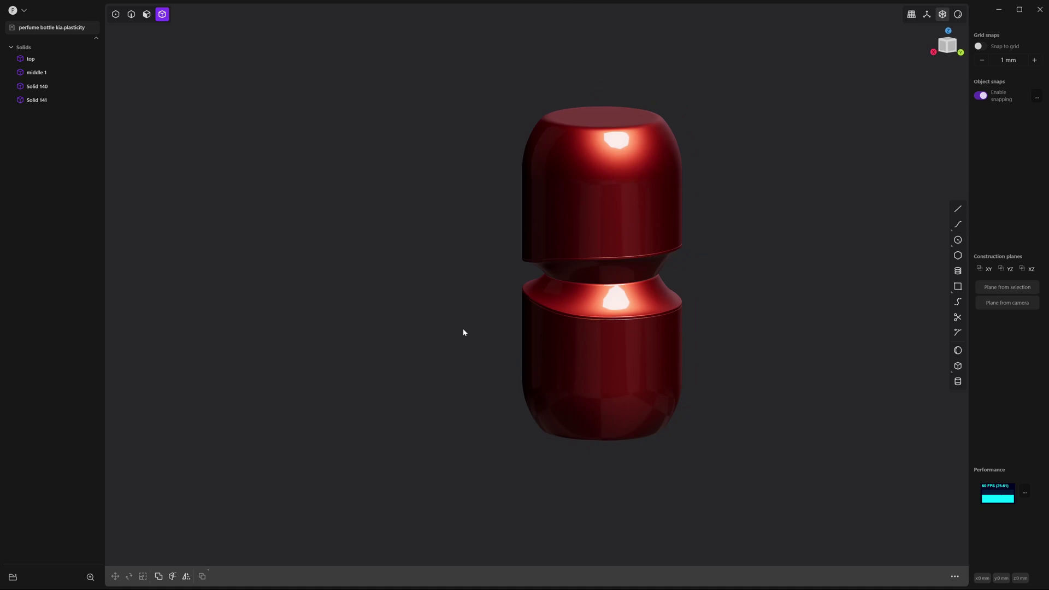
{"action": "mouse_move", "coordinate": [762, 285]}
{"action": "middle_mouse_down"}
{"action": "mouse_move", "coordinate": [725, 271]}
{"action": "mouse_move", "coordinate": [757, 267]}
{"action": "middle_mouse_up"}
{"action": "scroll", "coordinate": [654, 301], "scroll_direction": "up", "scroll_amount": 3}
{"action": "scroll", "coordinate": [655, 301], "scroll_direction": "up", "scroll_amount": 3}
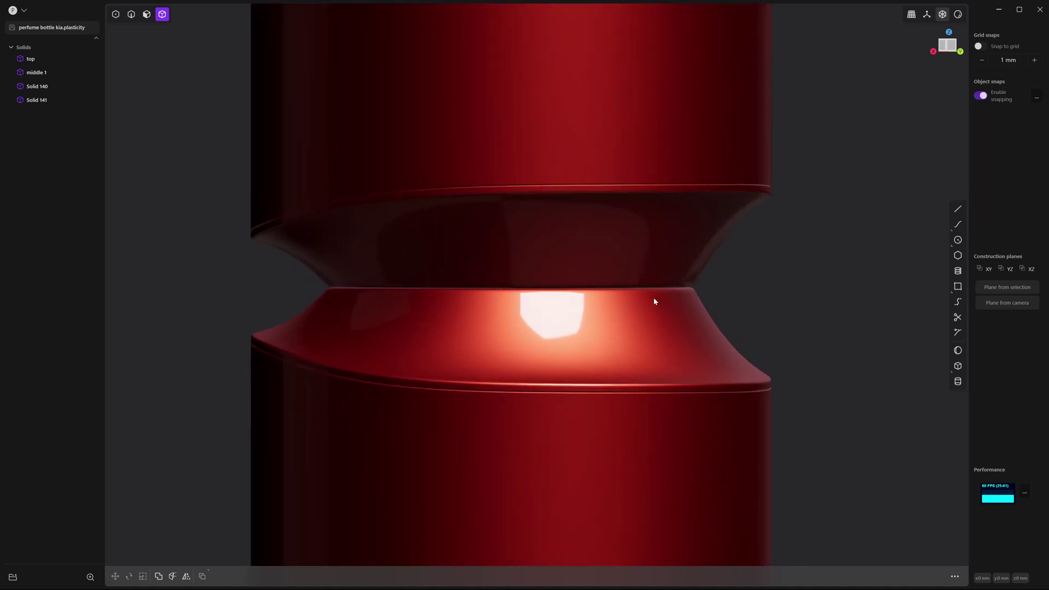
{"action": "scroll", "coordinate": [654, 301], "scroll_direction": "down", "scroll_amount": 3}
{"action": "scroll", "coordinate": [654, 301], "scroll_direction": "down", "scroll_amount": 3}
{"action": "middle_click_drag", "start_coordinate": [698, 300], "coordinate": [744, 288]}
{"action": "left_click", "coordinate": [934, 53]}
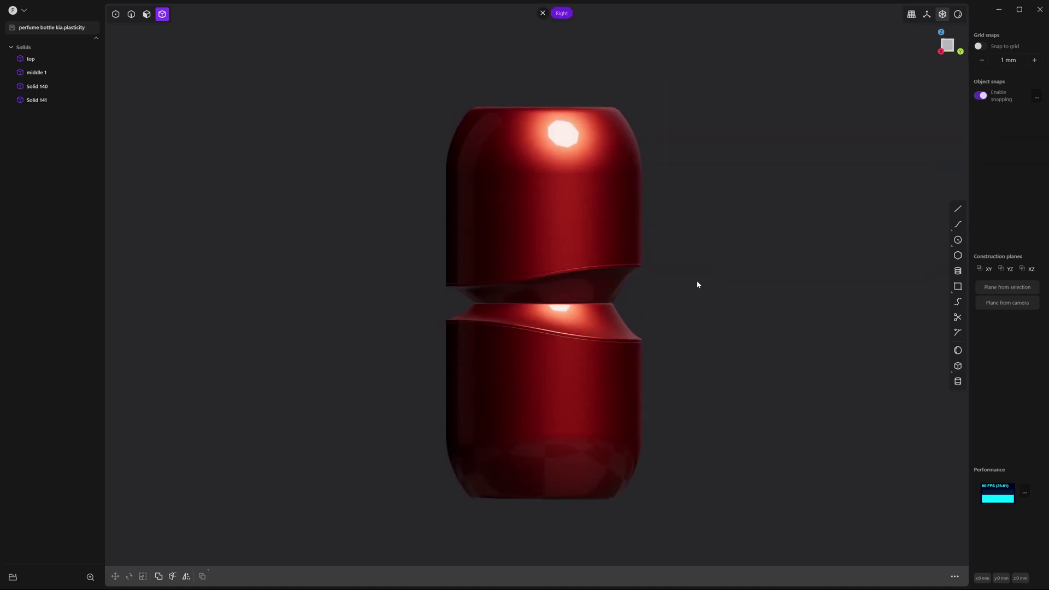